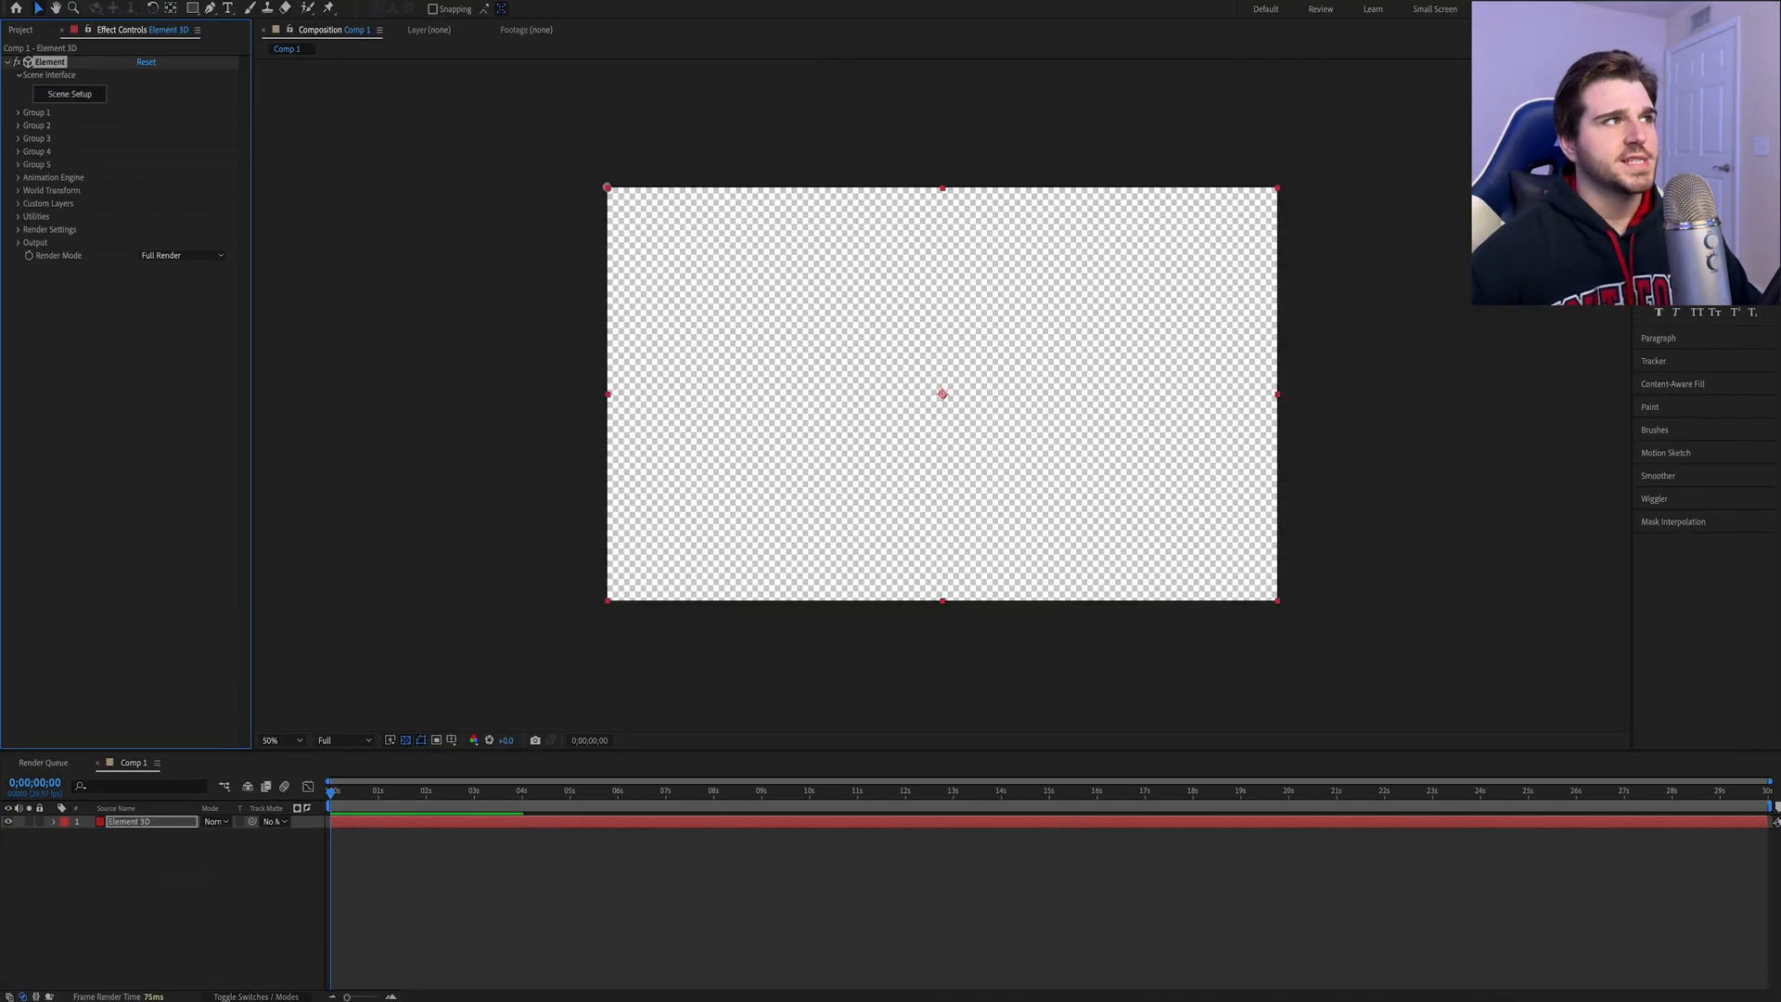
Create a new solid layer named Logo at the composition's size.
click(233, 847)
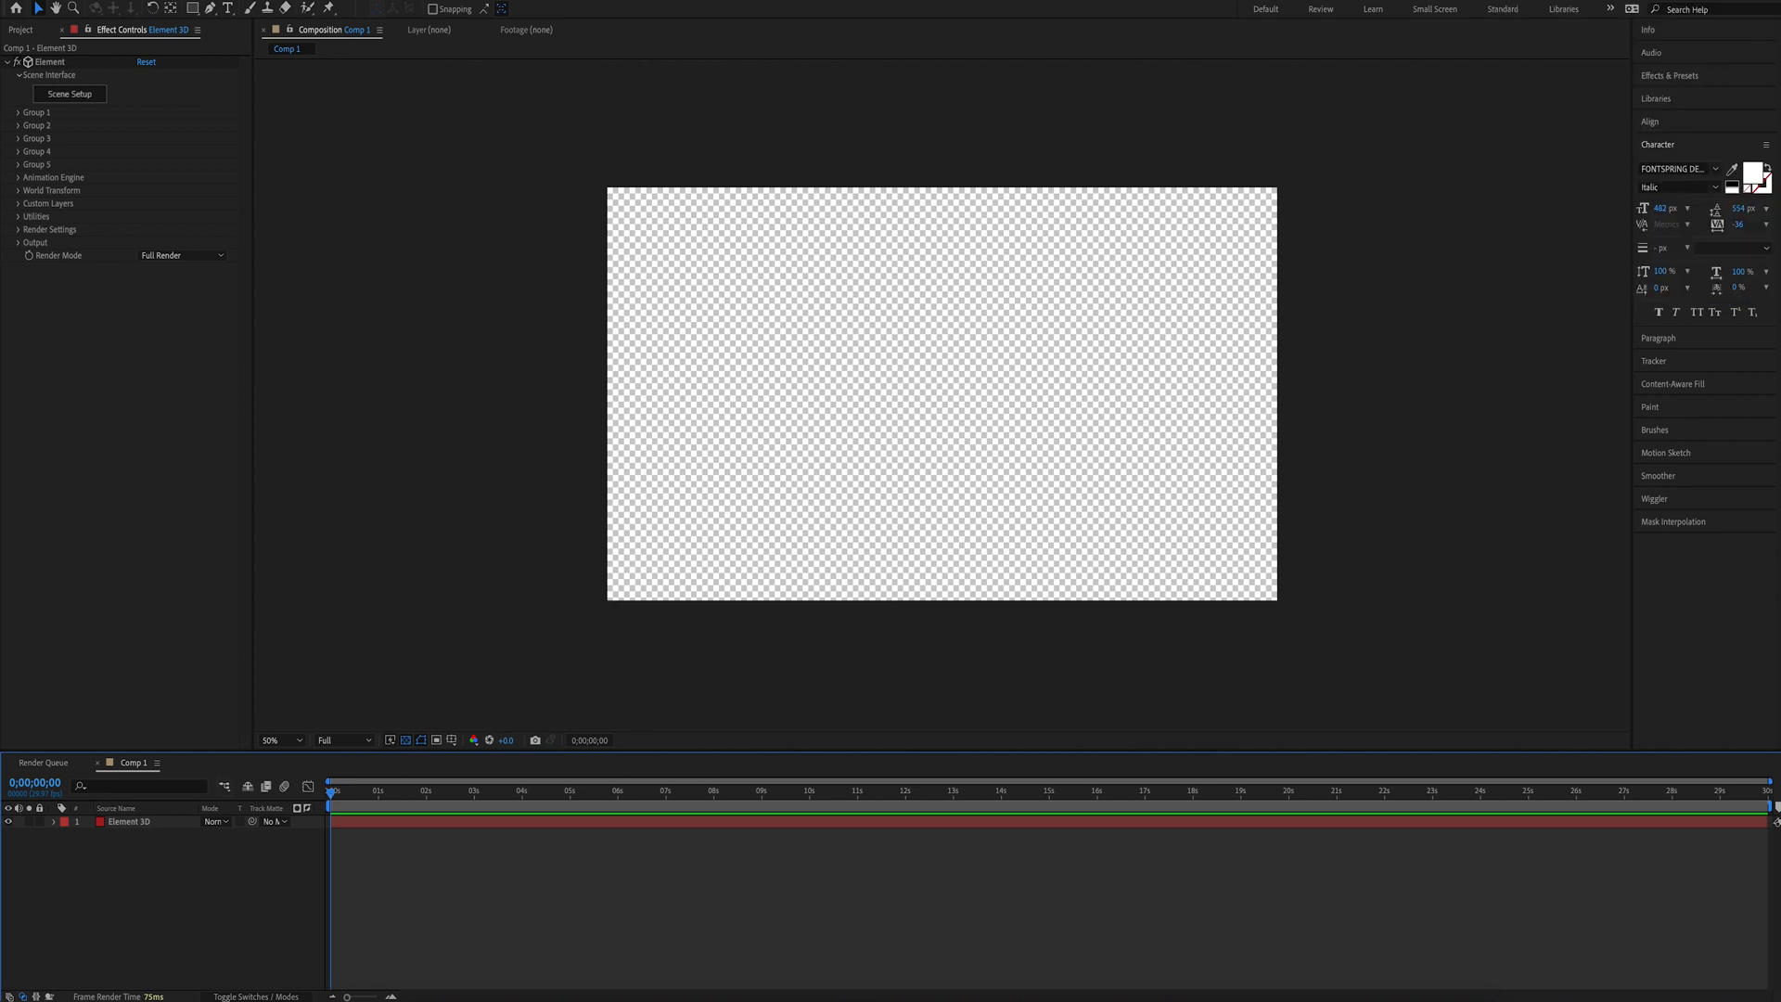
click(239, 1)
mouse_move(276, 4)
click(510, 14)
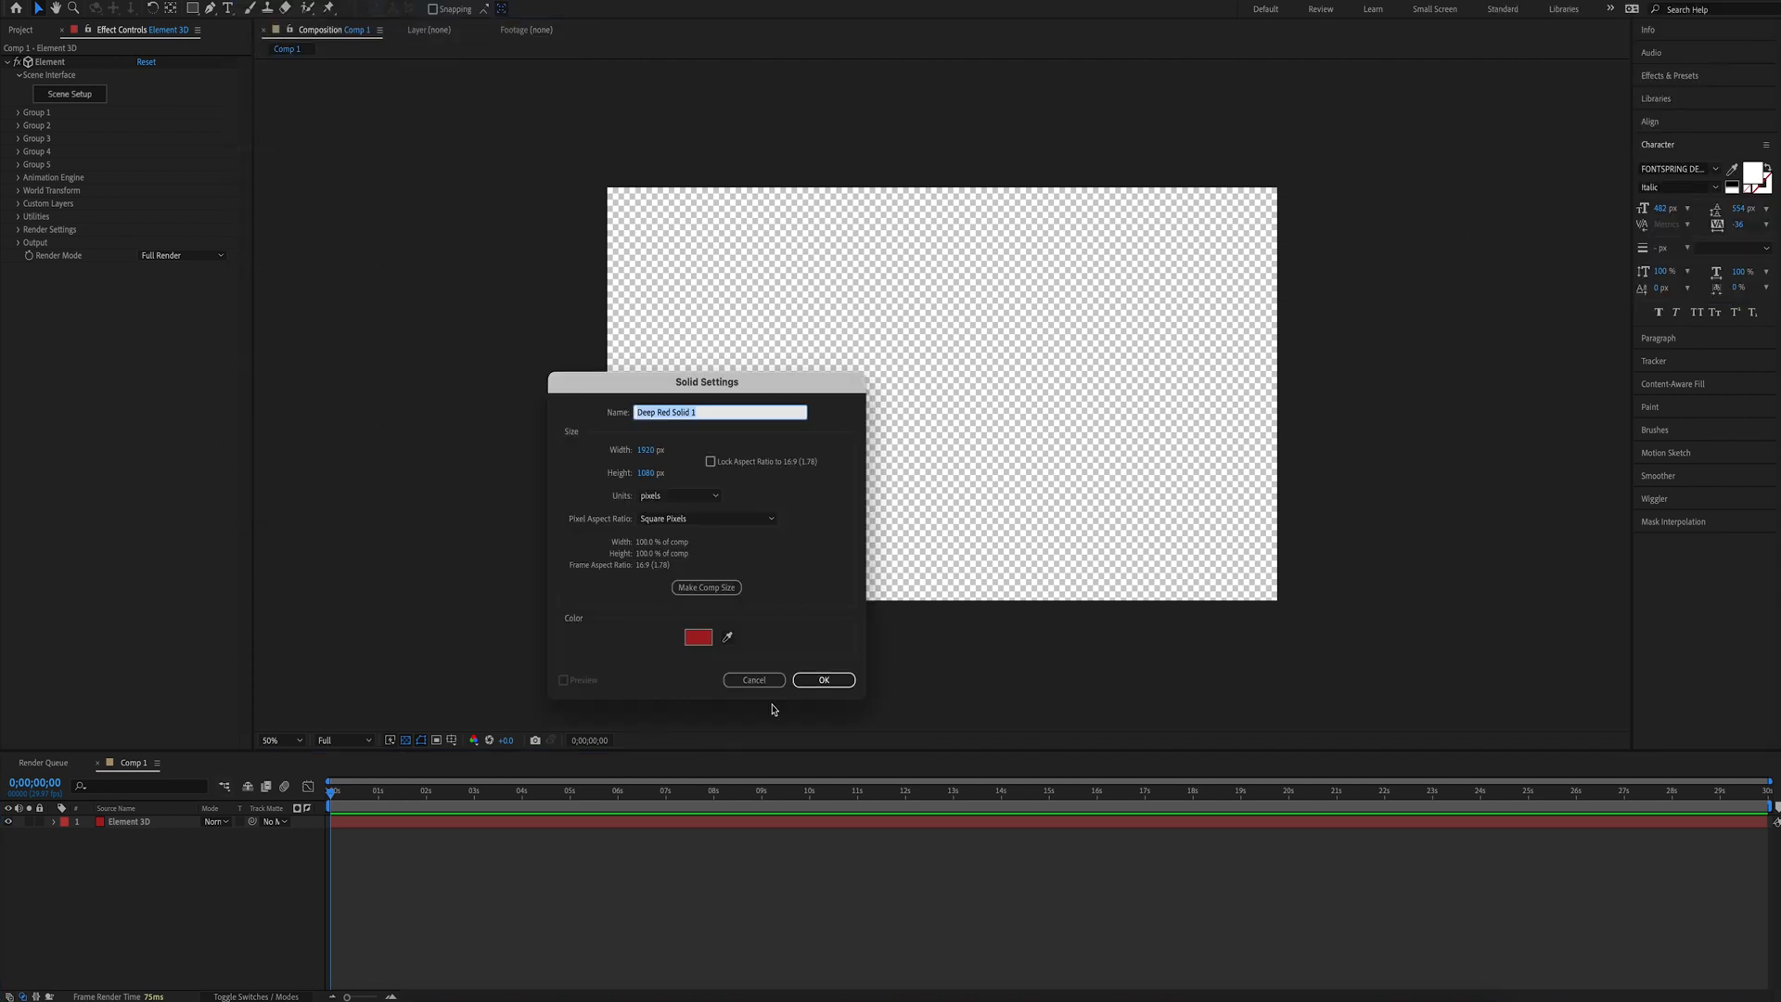
text(Logo)
key(Return)
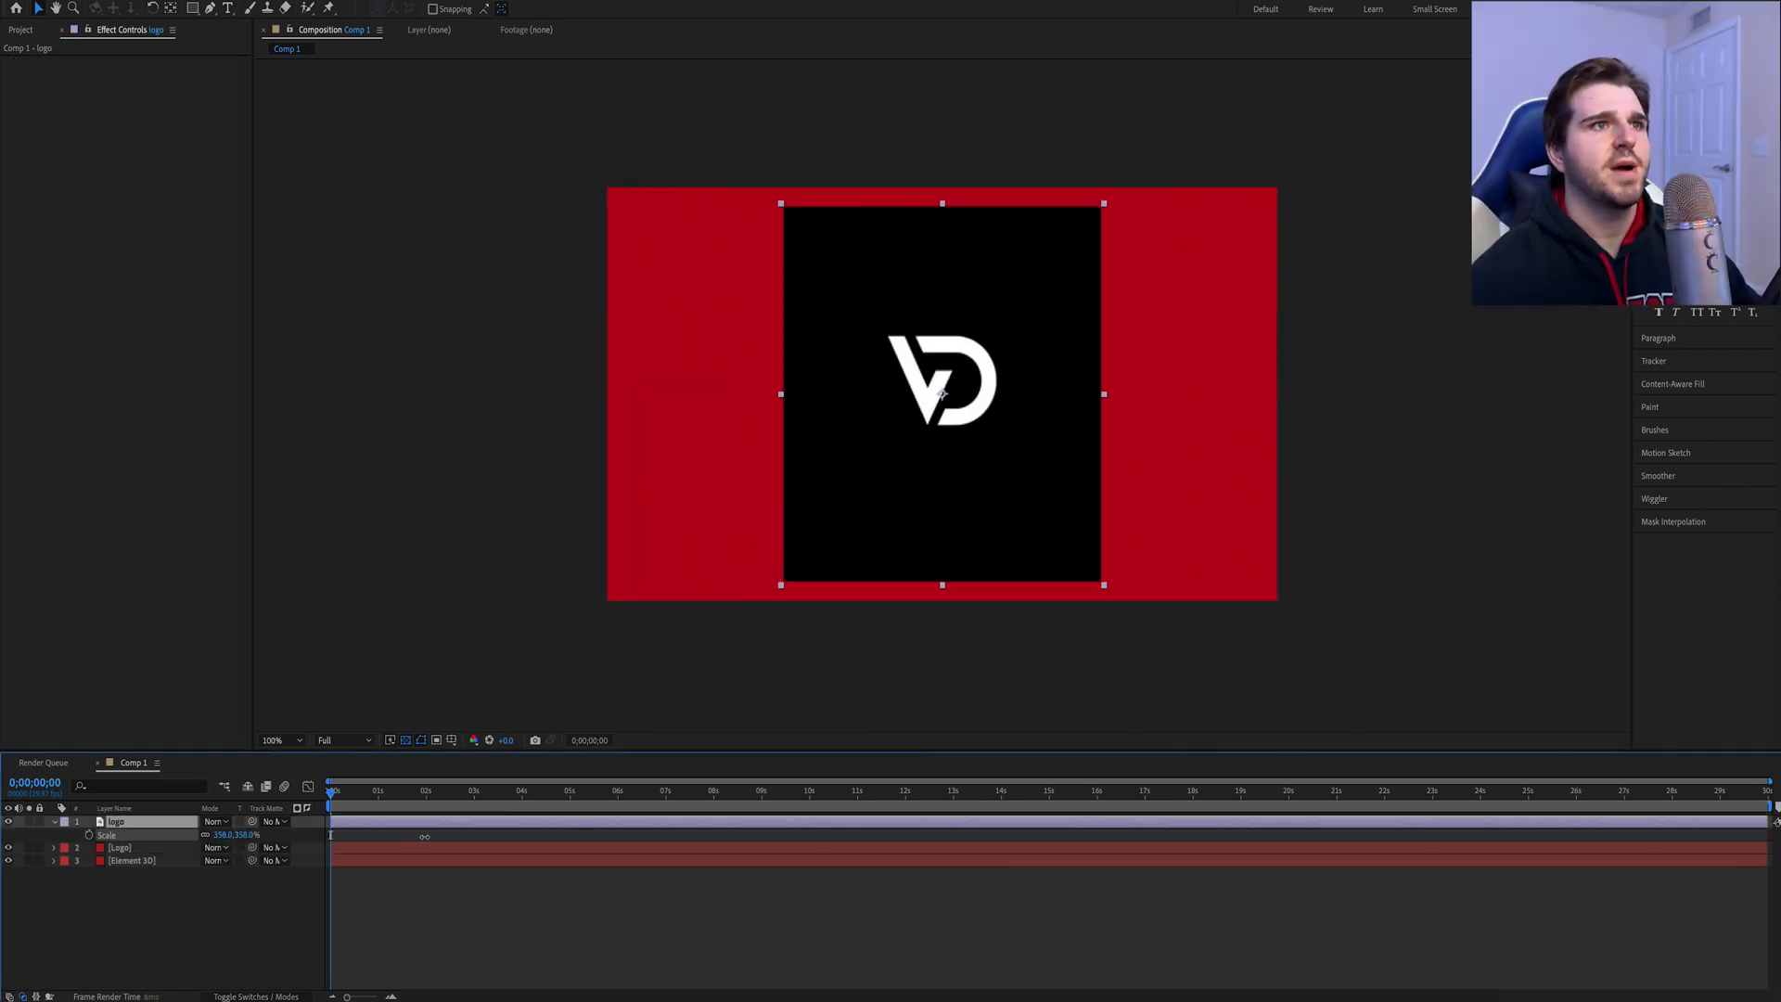
Scale the logo image to 379% and move the Logo solid above it in the layer stack.
drag(424, 836, 366, 750)
click(200, 933)
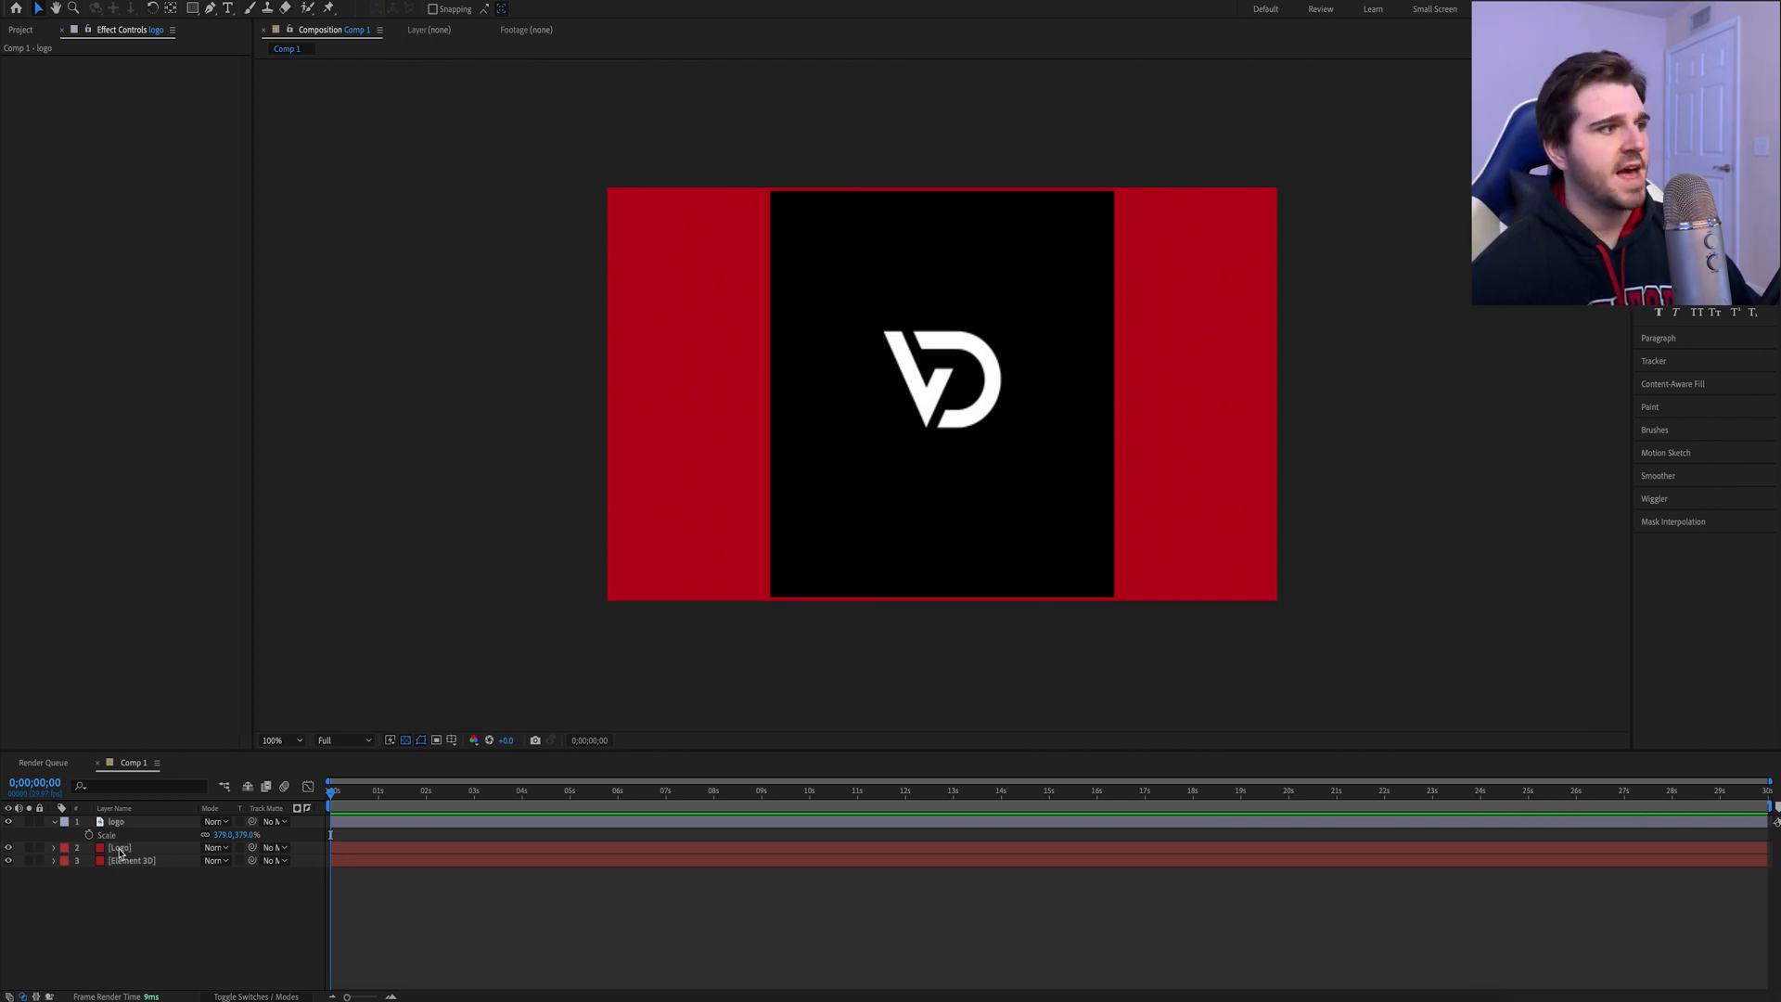
drag(120, 848, 135, 821)
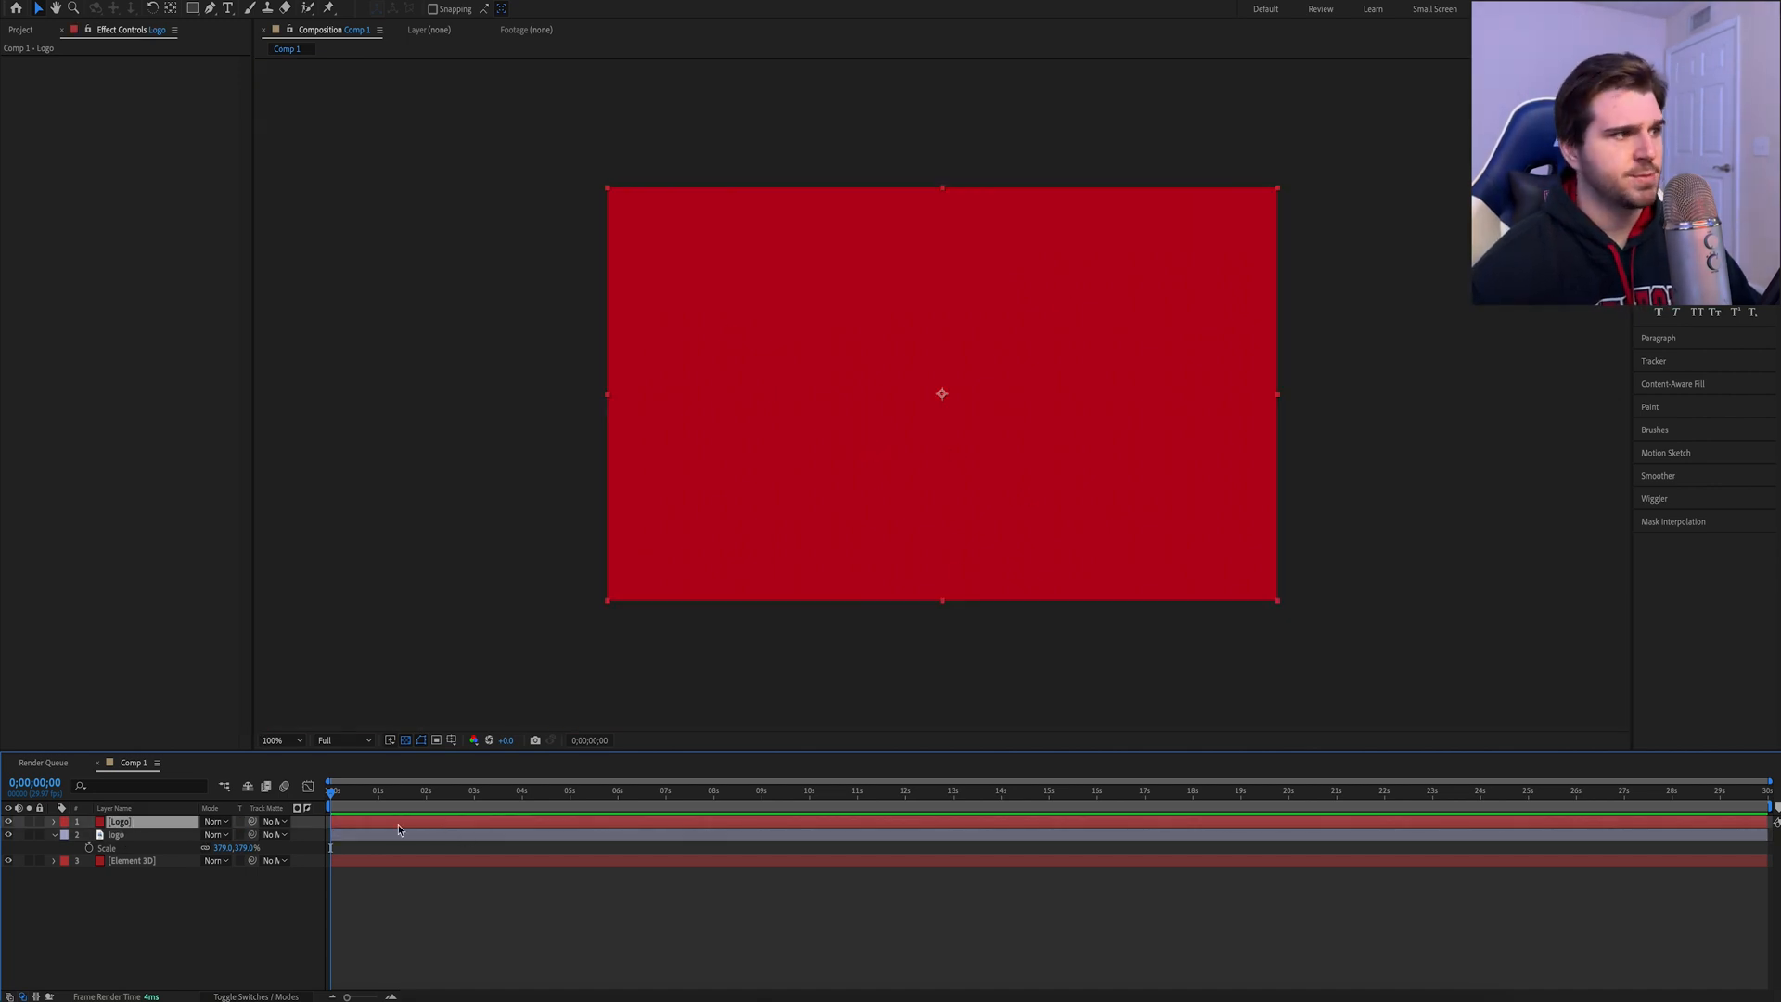
Isolate the logo image layer and enlarge it so the VD mark fills more than half of the frame height.
click(116, 834)
click(29, 836)
click(135, 822)
key(t)
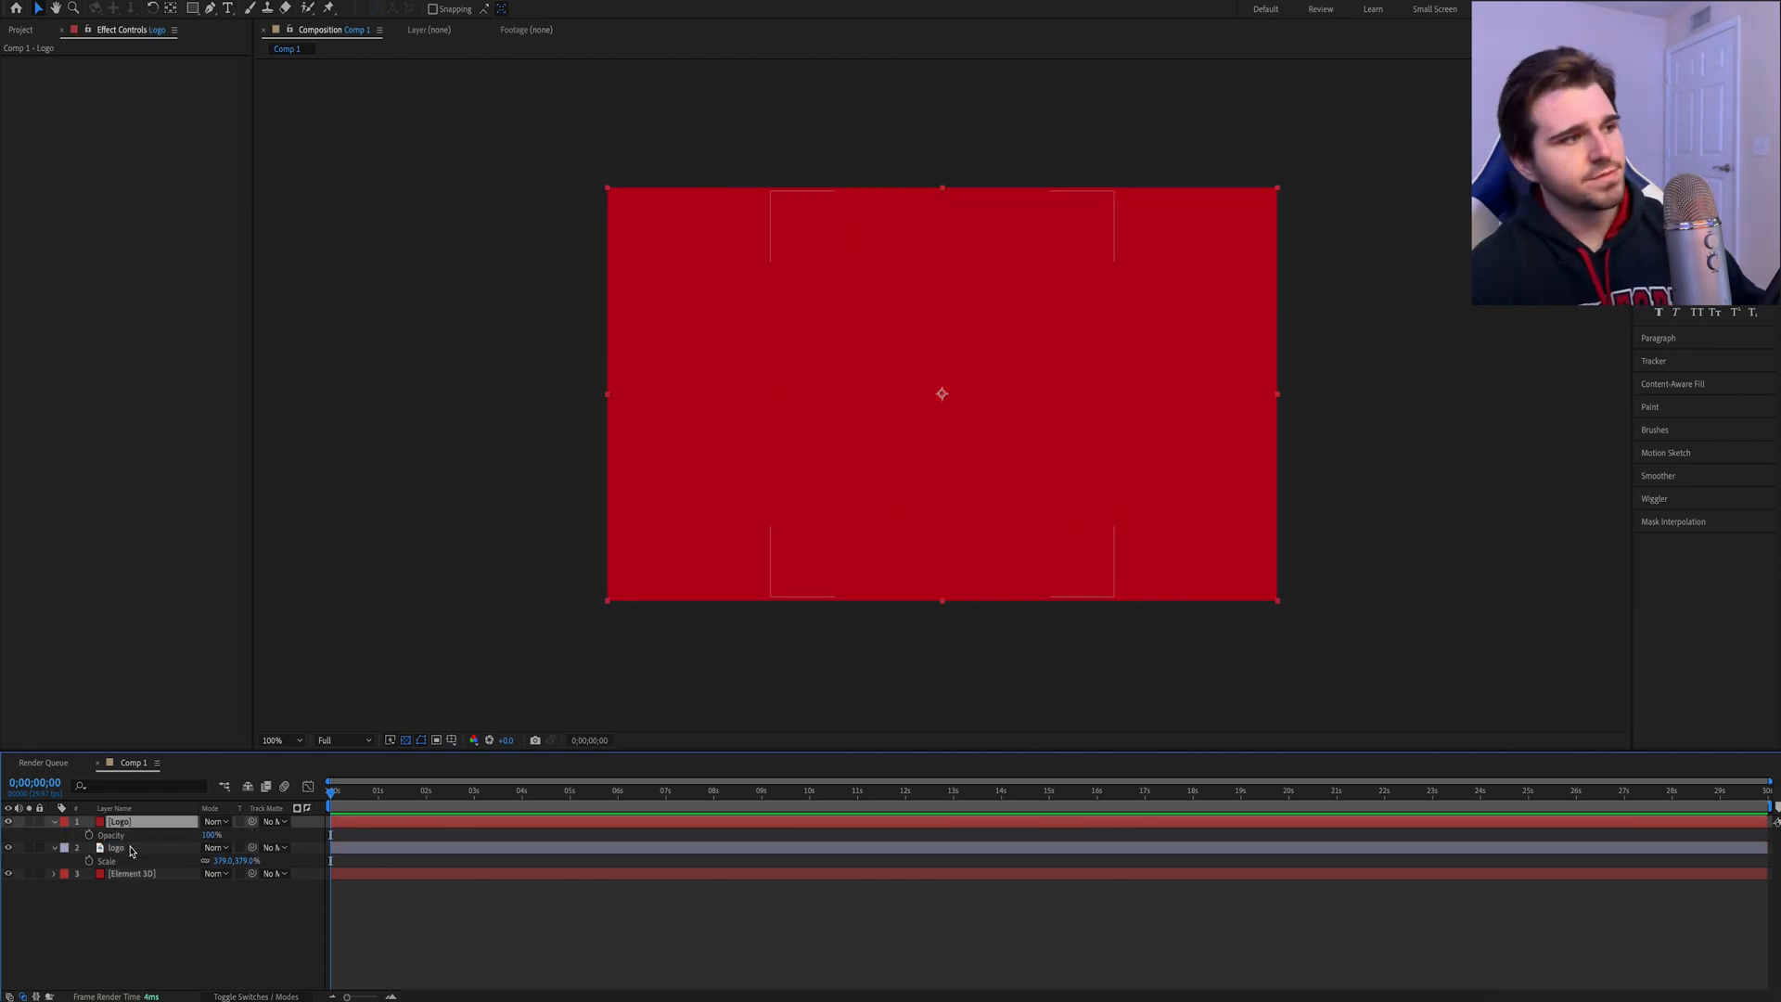
click(162, 848)
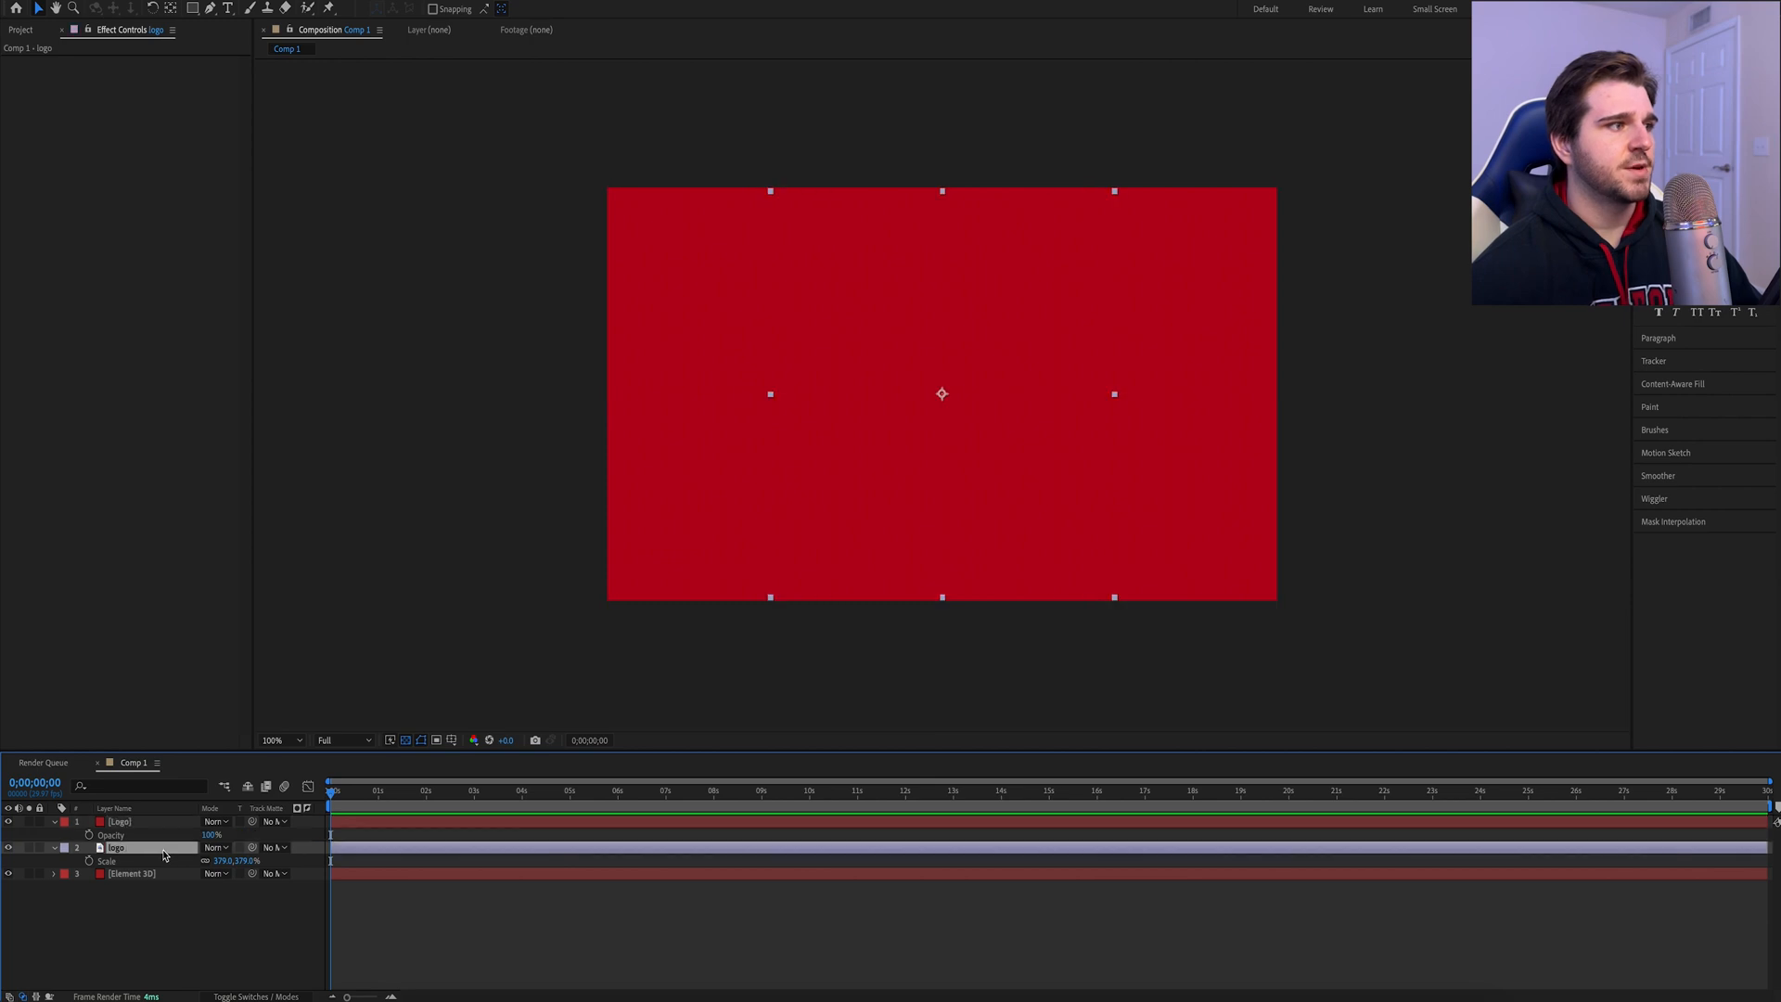
click(30, 848)
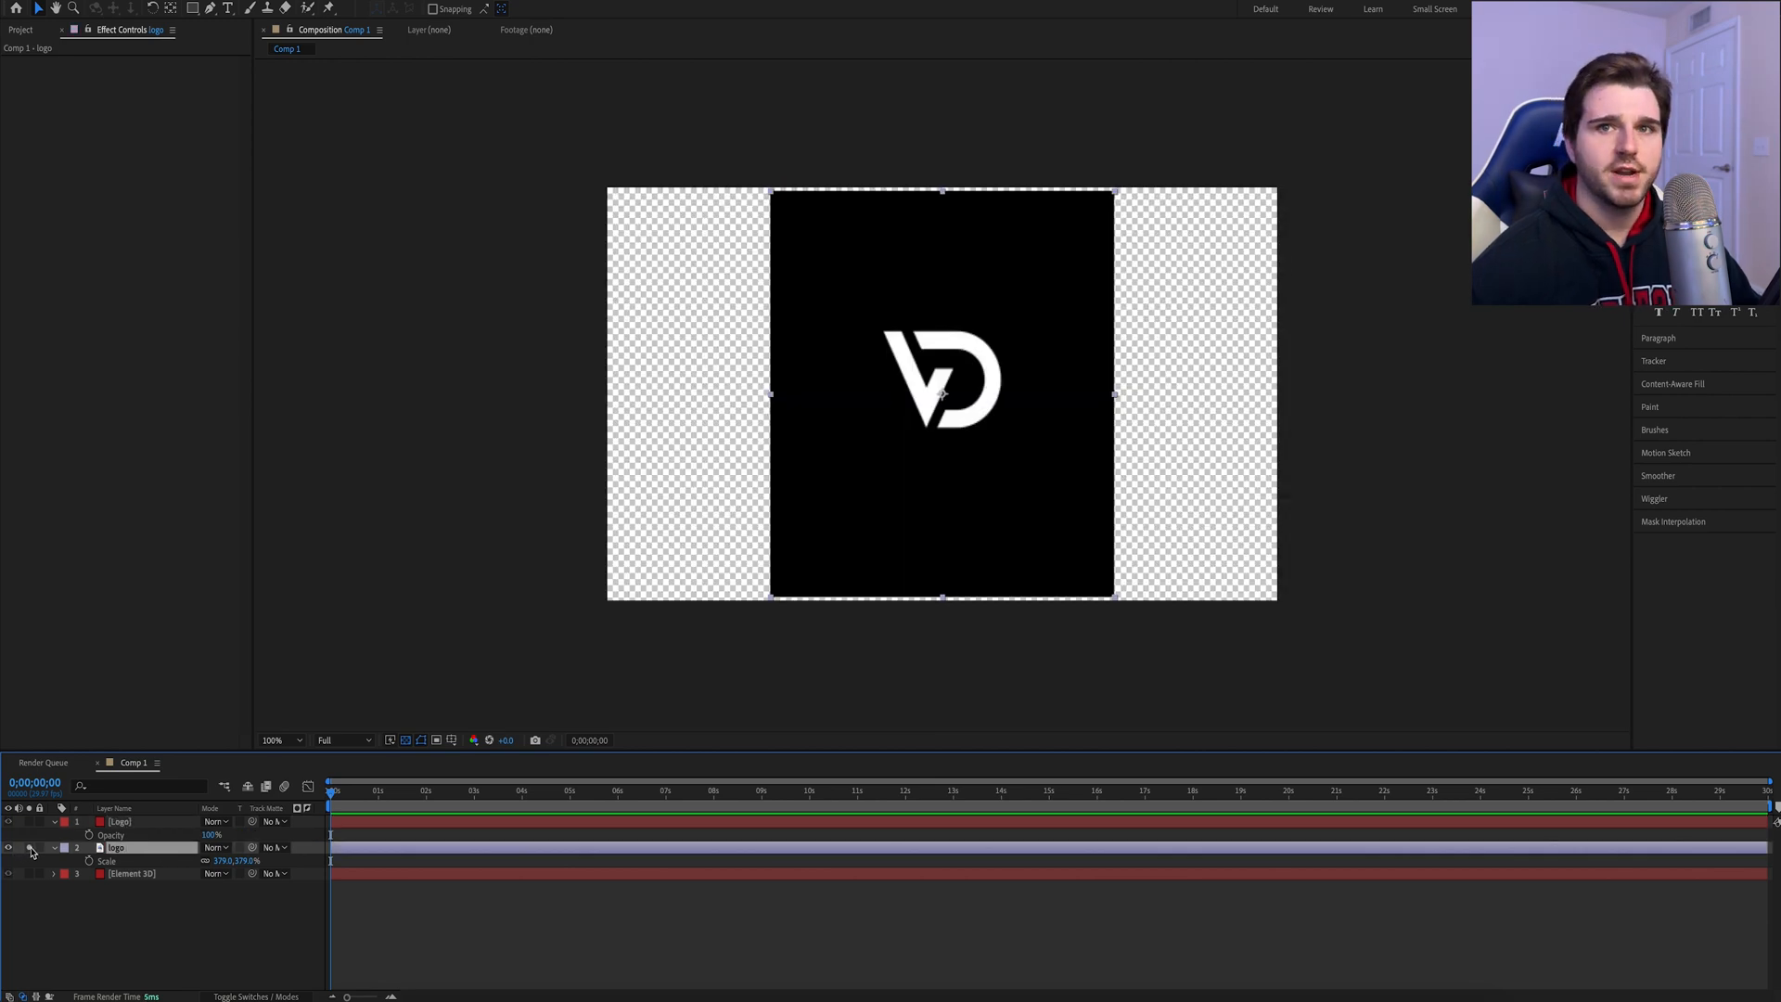
click(29, 848)
click(30, 848)
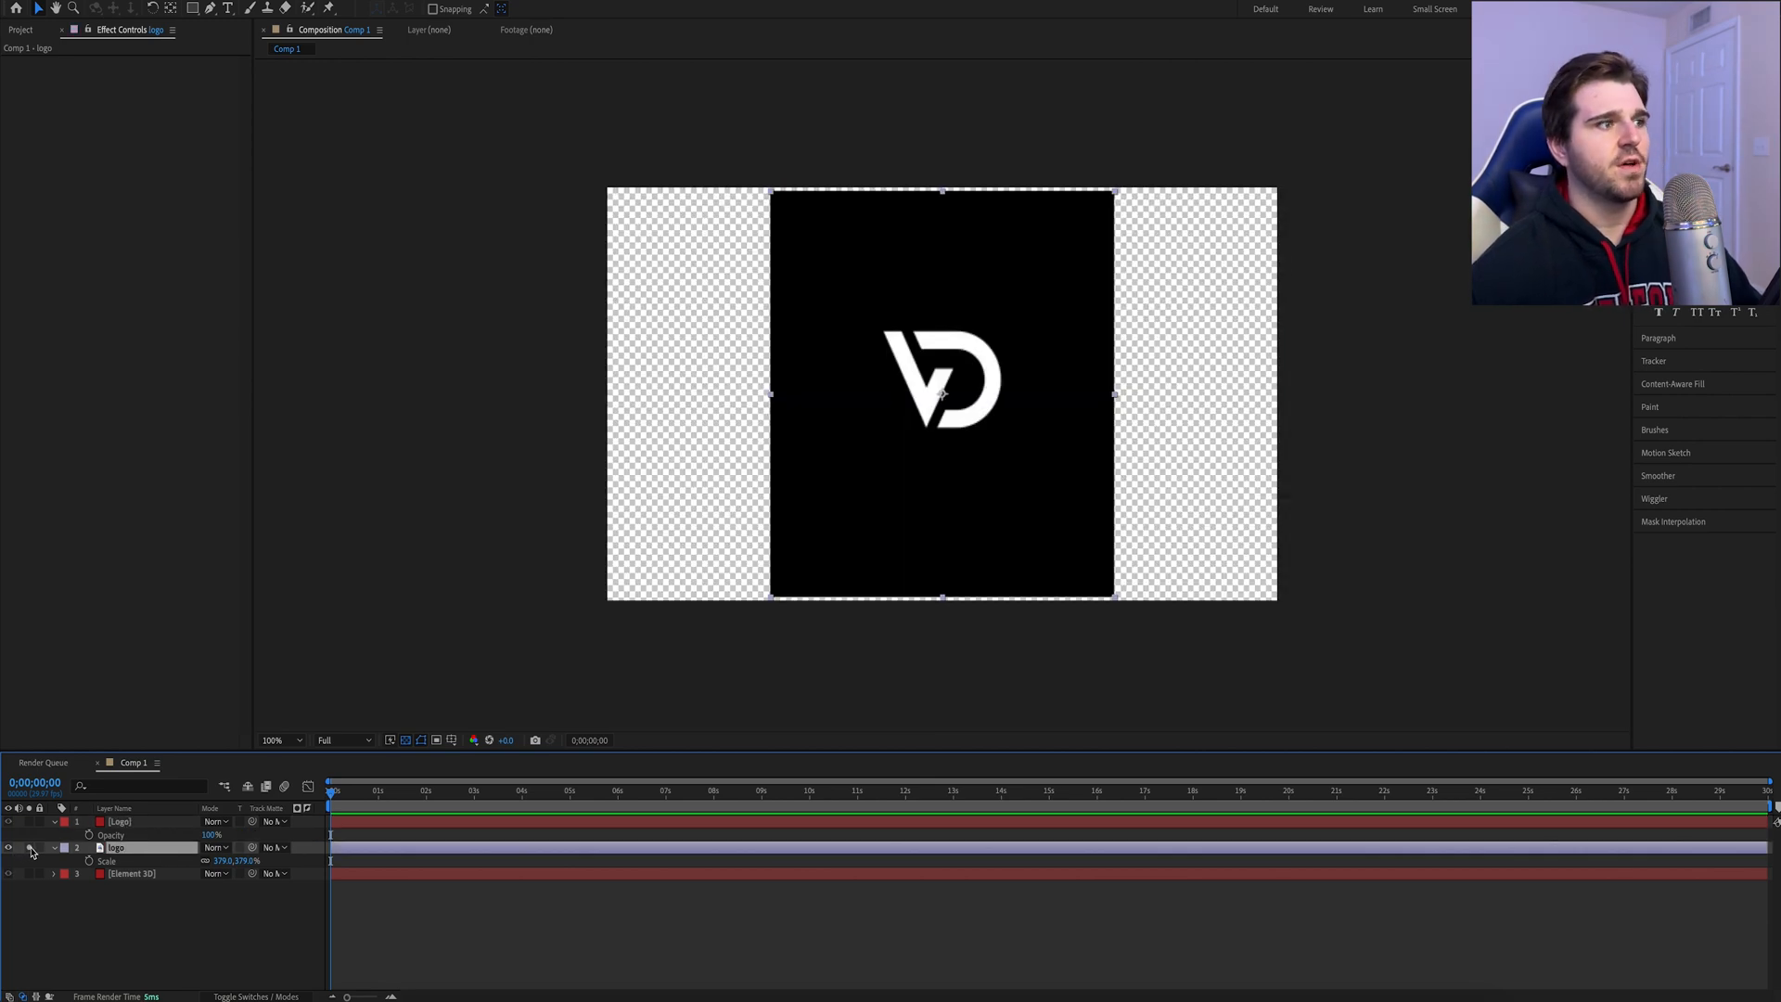
drag(249, 870, 986, 481)
click(29, 848)
Lower the Logo solid's opacity to 58% and lock the logo image layer beneath it.
click(139, 822)
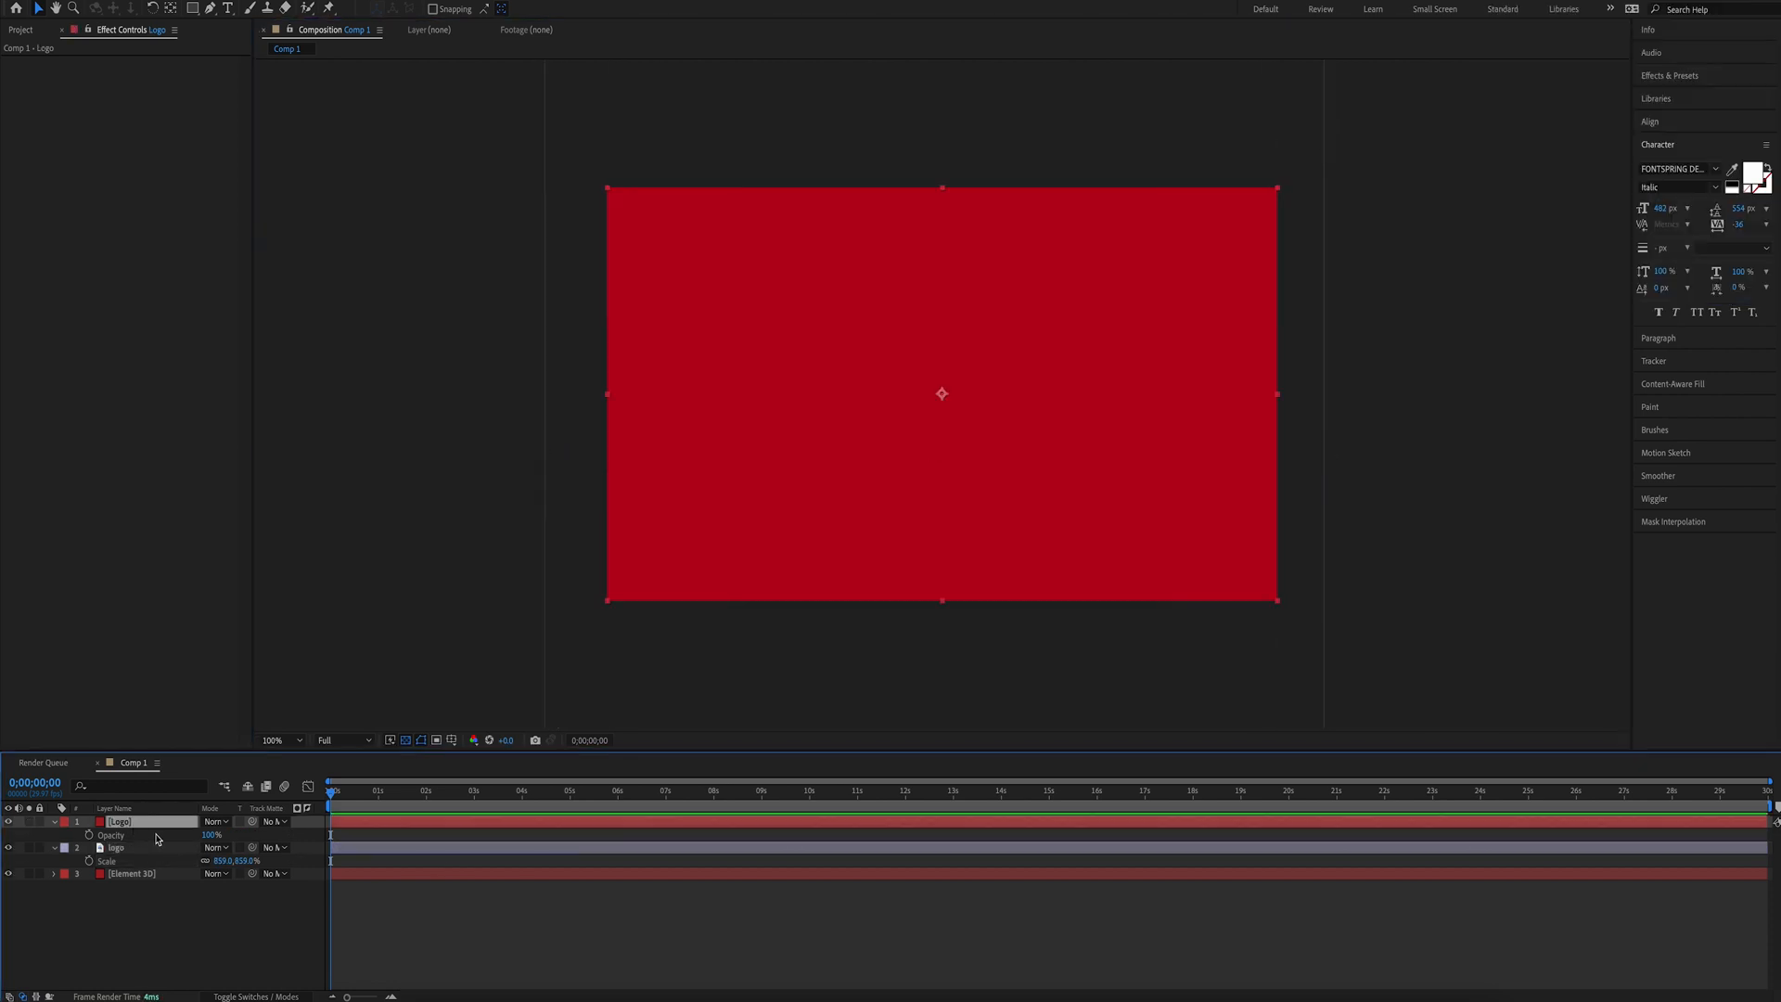
drag(213, 841, 189, 838)
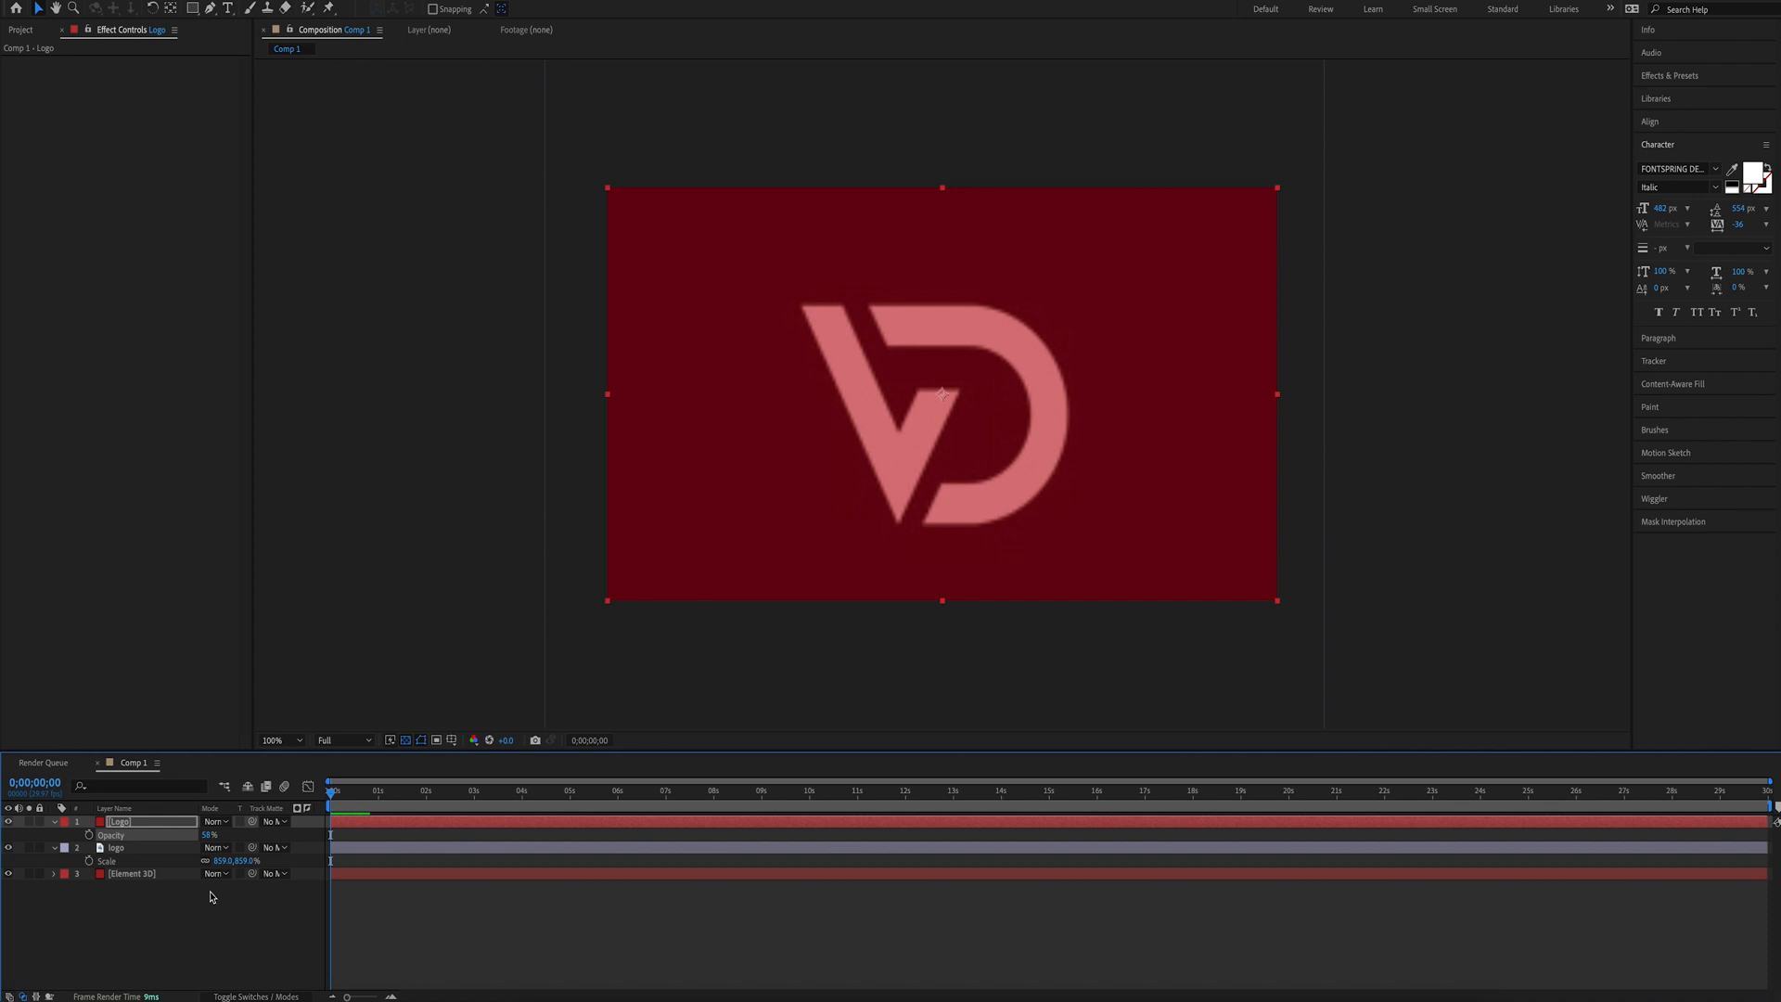
click(39, 848)
Trace the V of the logo with a closed Pen tool mask on the Logo solid.
click(129, 825)
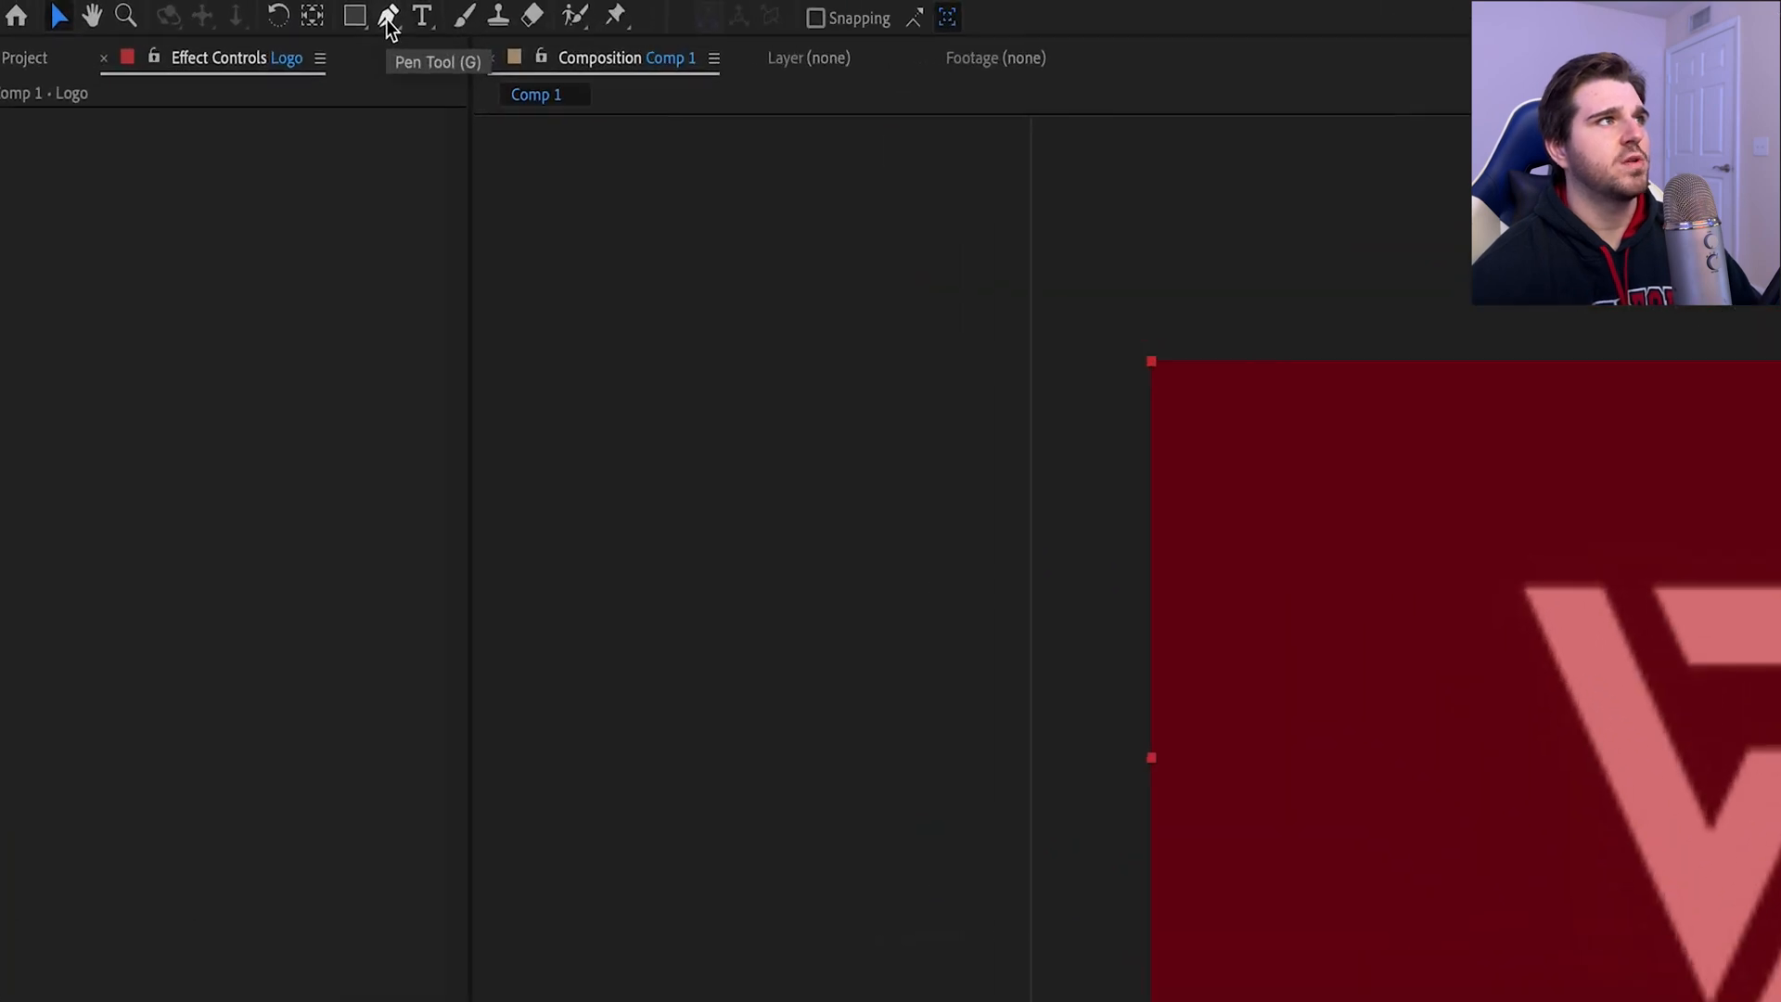
click(388, 18)
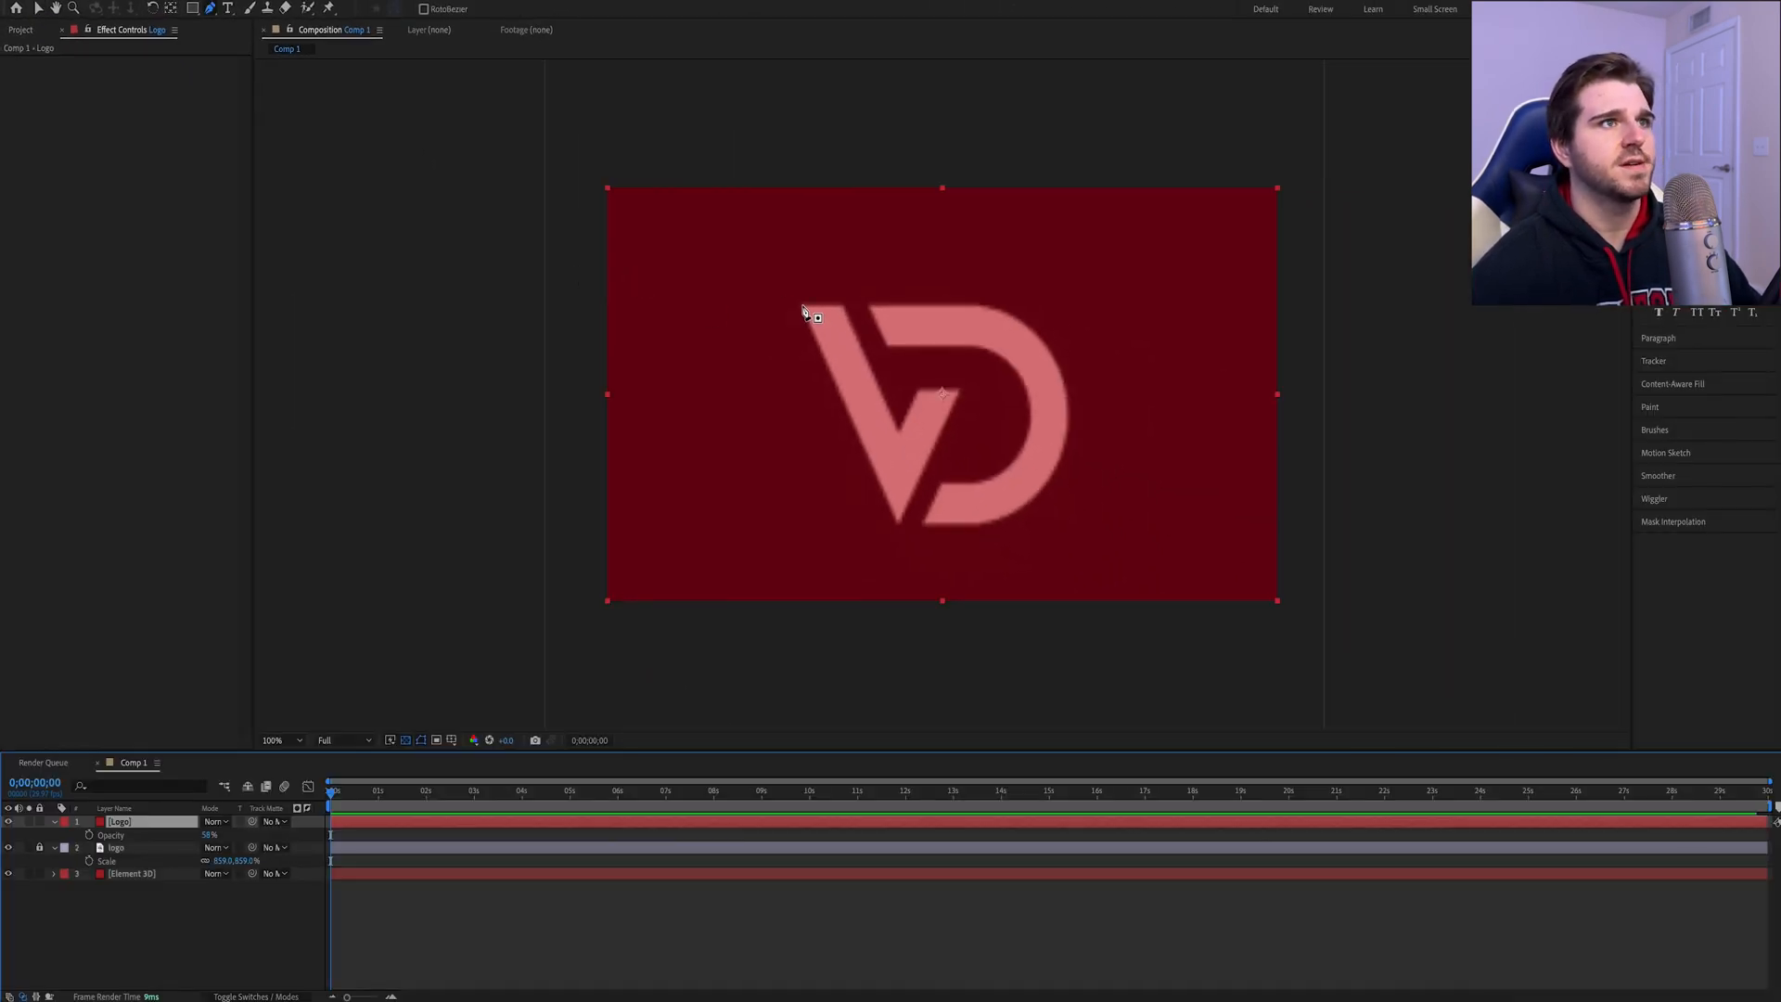
click(802, 305)
click(842, 304)
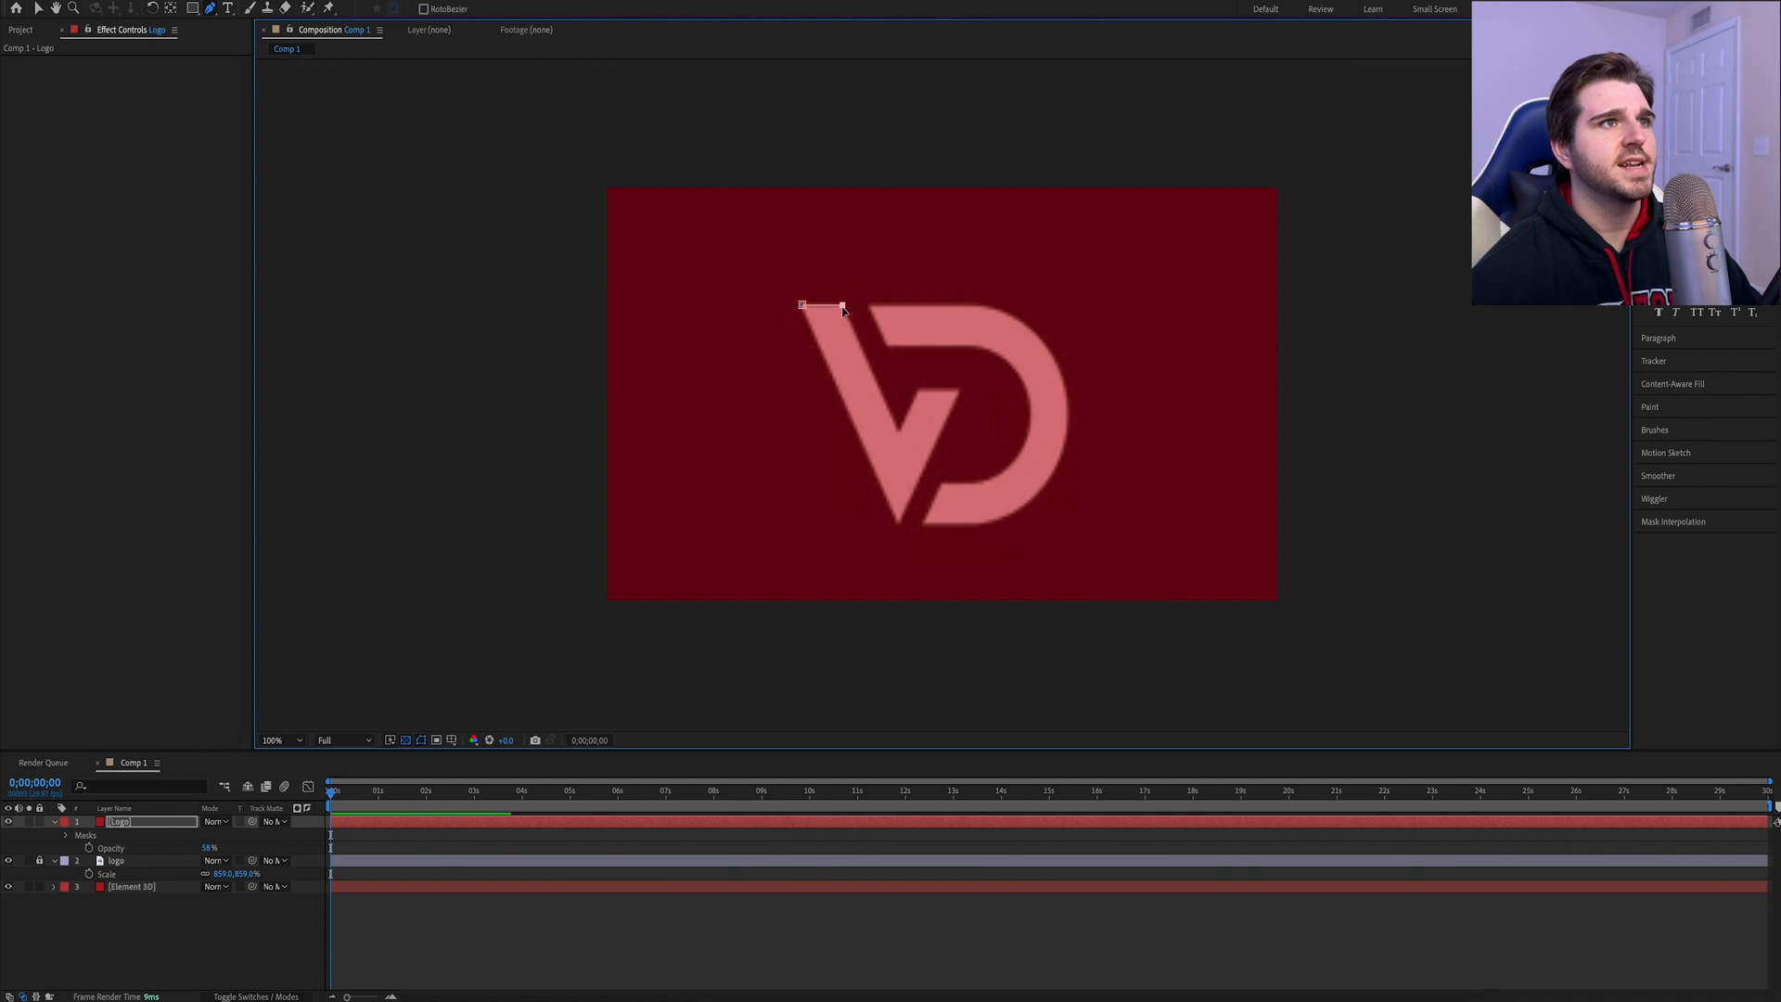
click(900, 368)
key(ctrl+z)
click(900, 432)
click(918, 388)
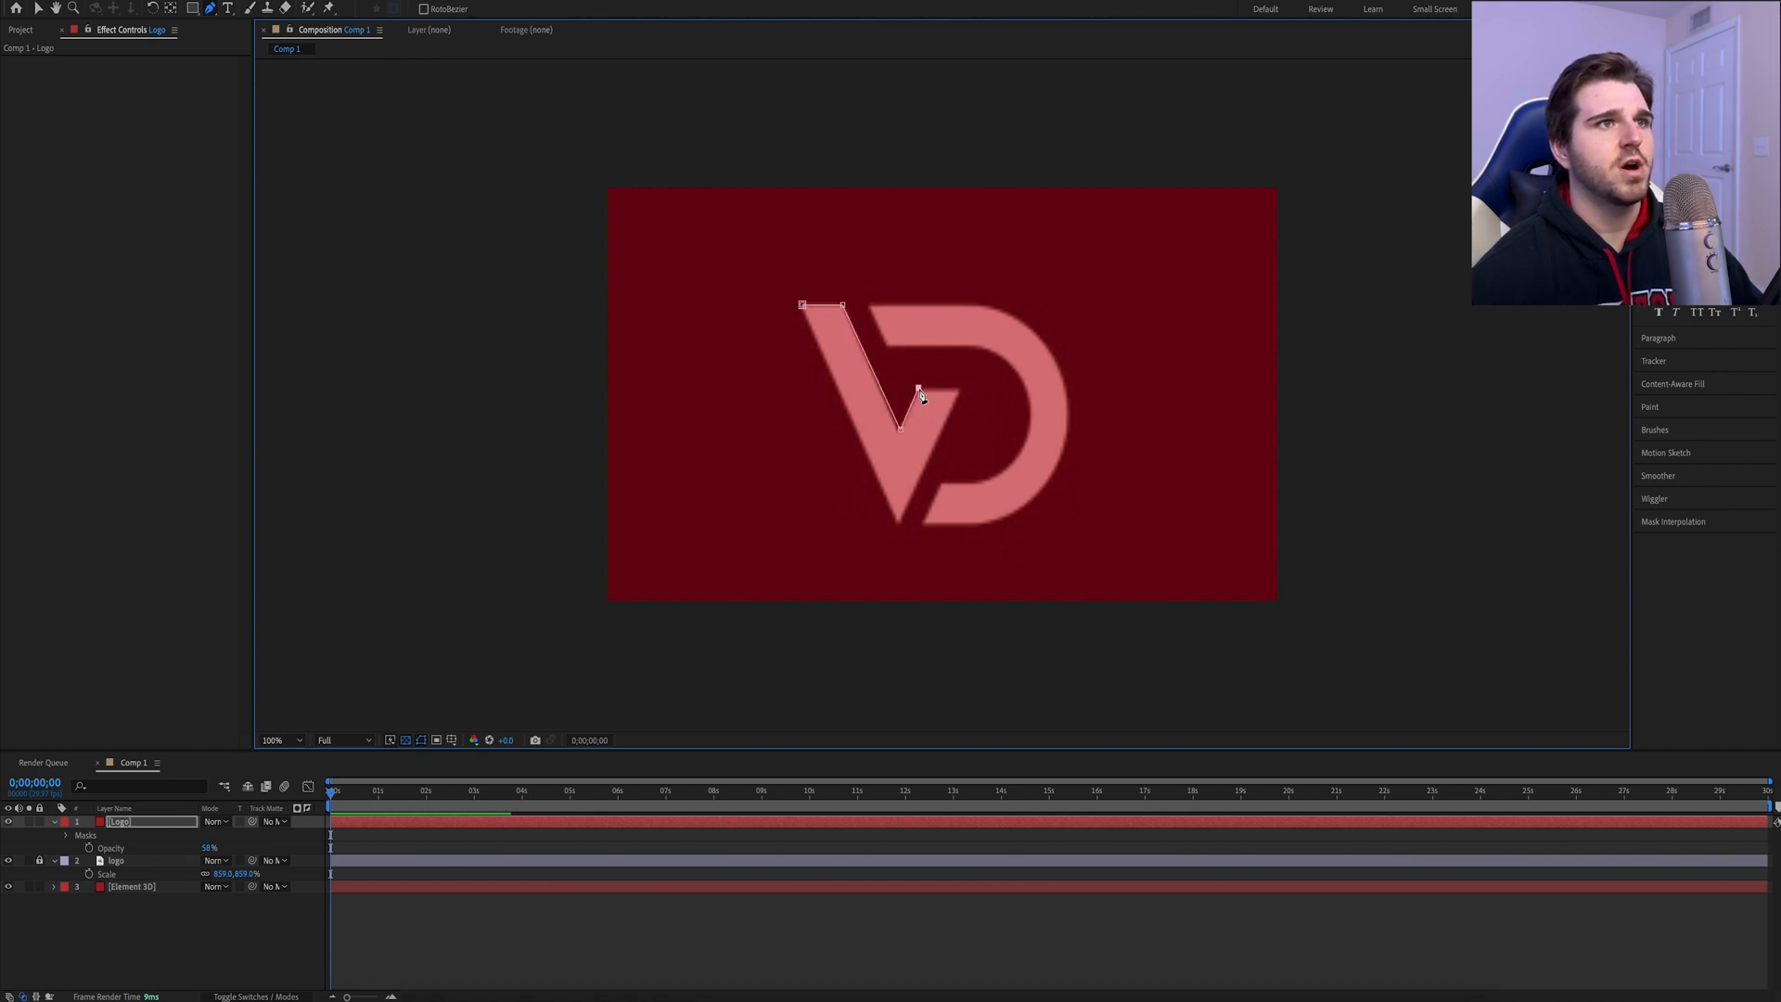
click(959, 387)
click(898, 524)
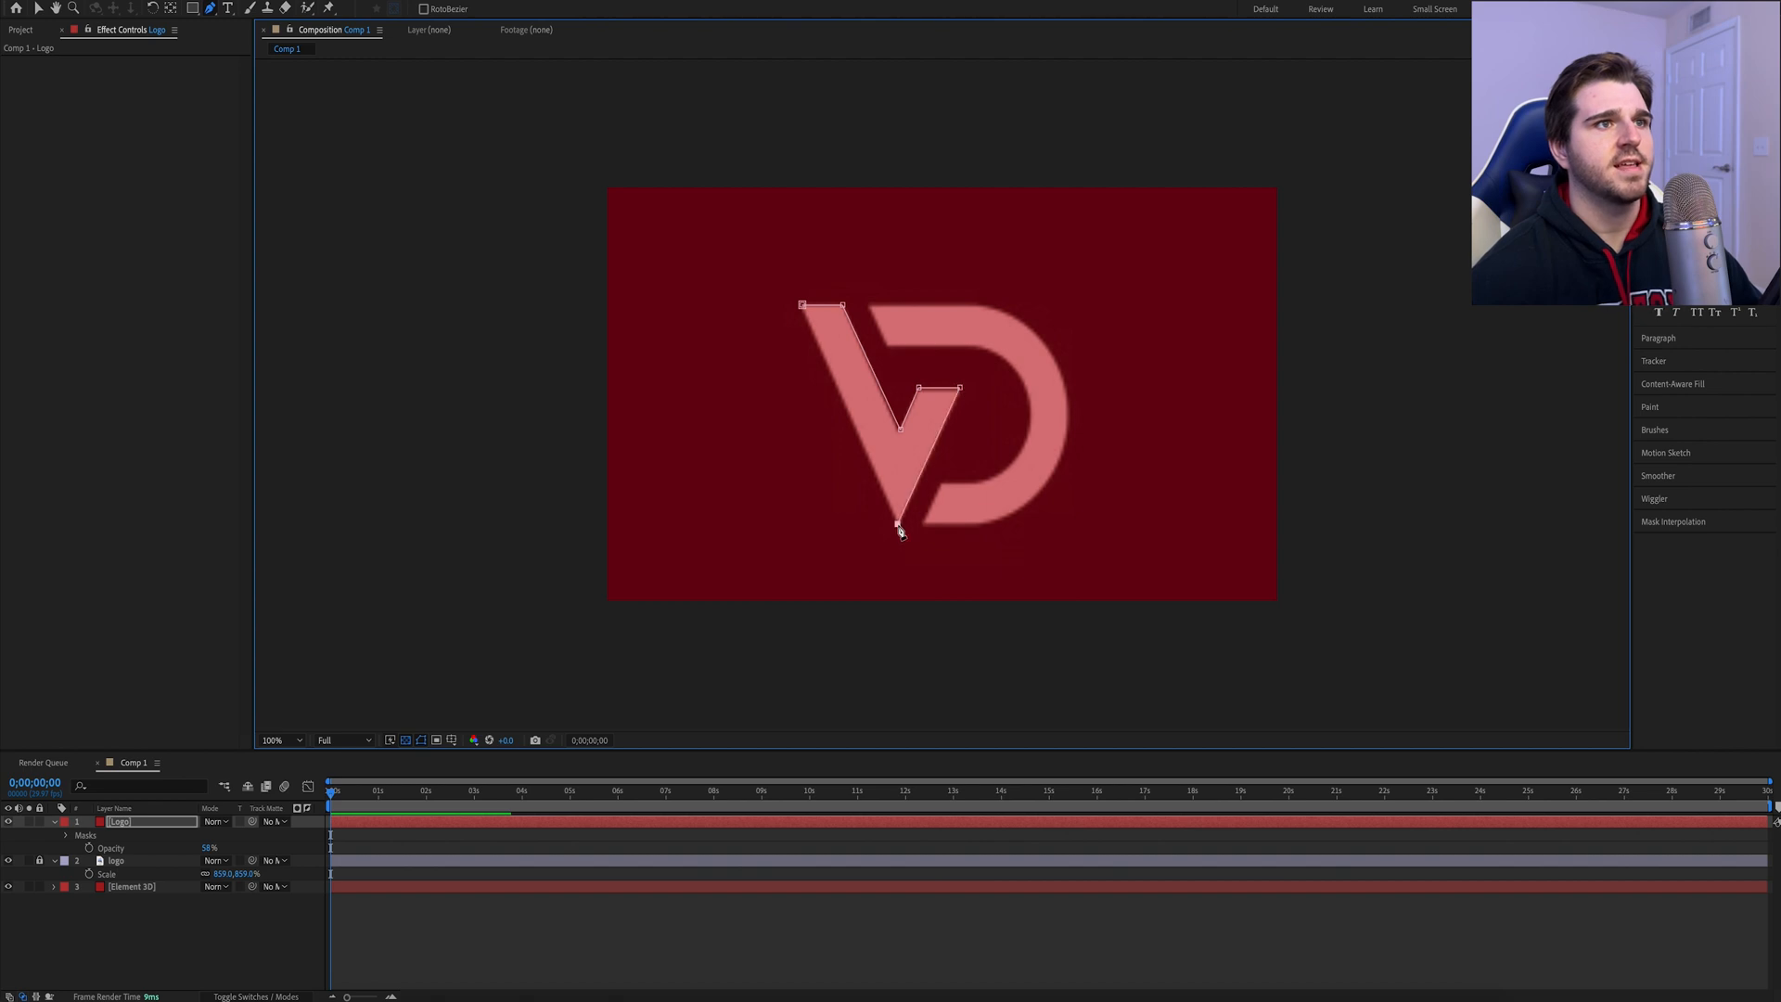
click(802, 306)
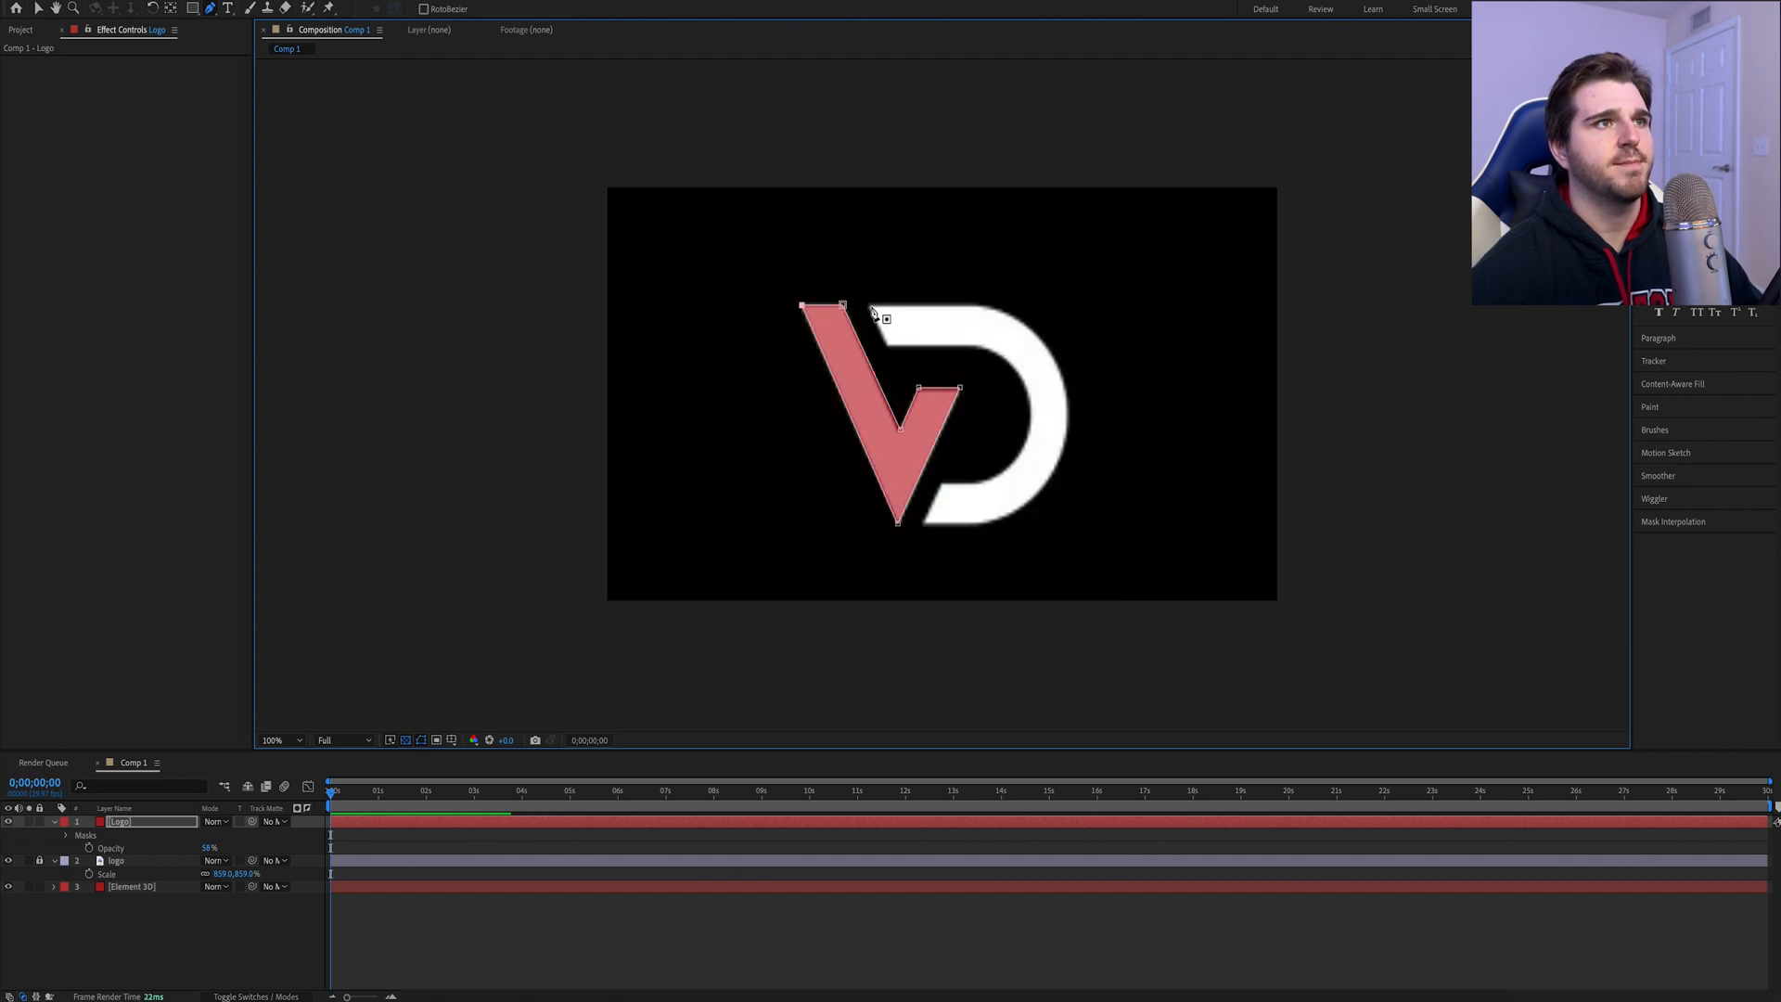
Trace the D of the logo with a second Pen tool mask on the Logo solid.
click(867, 306)
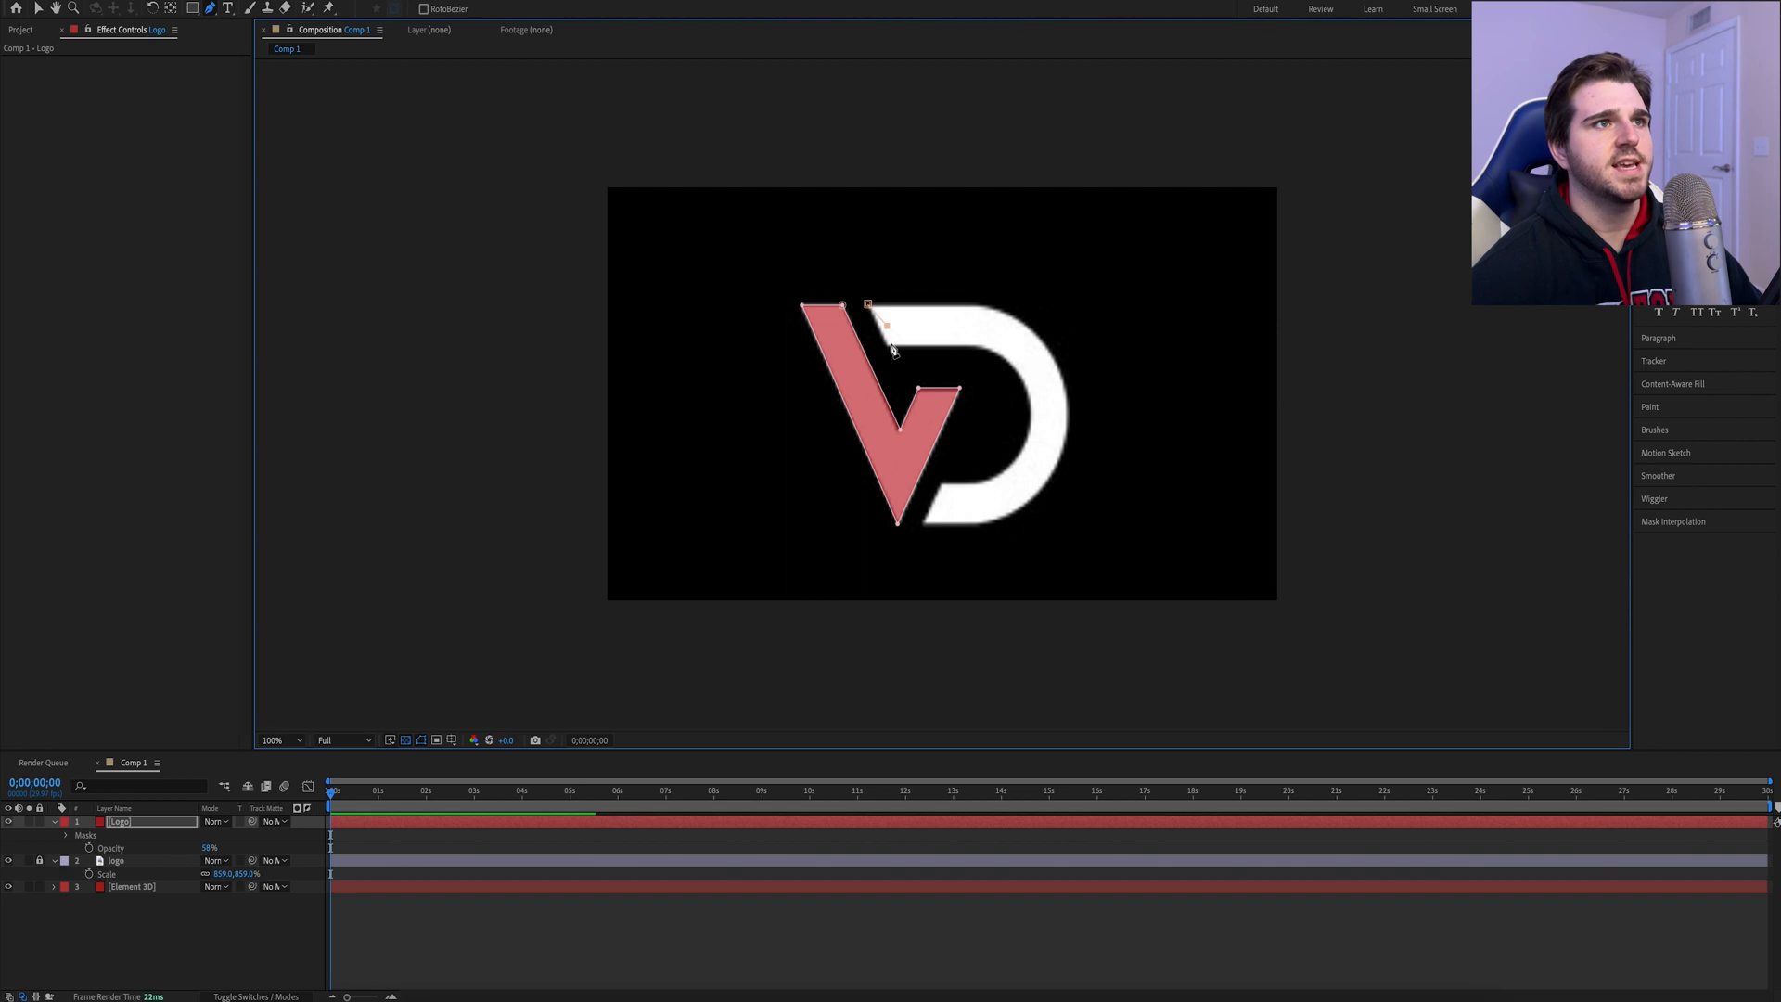
click(888, 345)
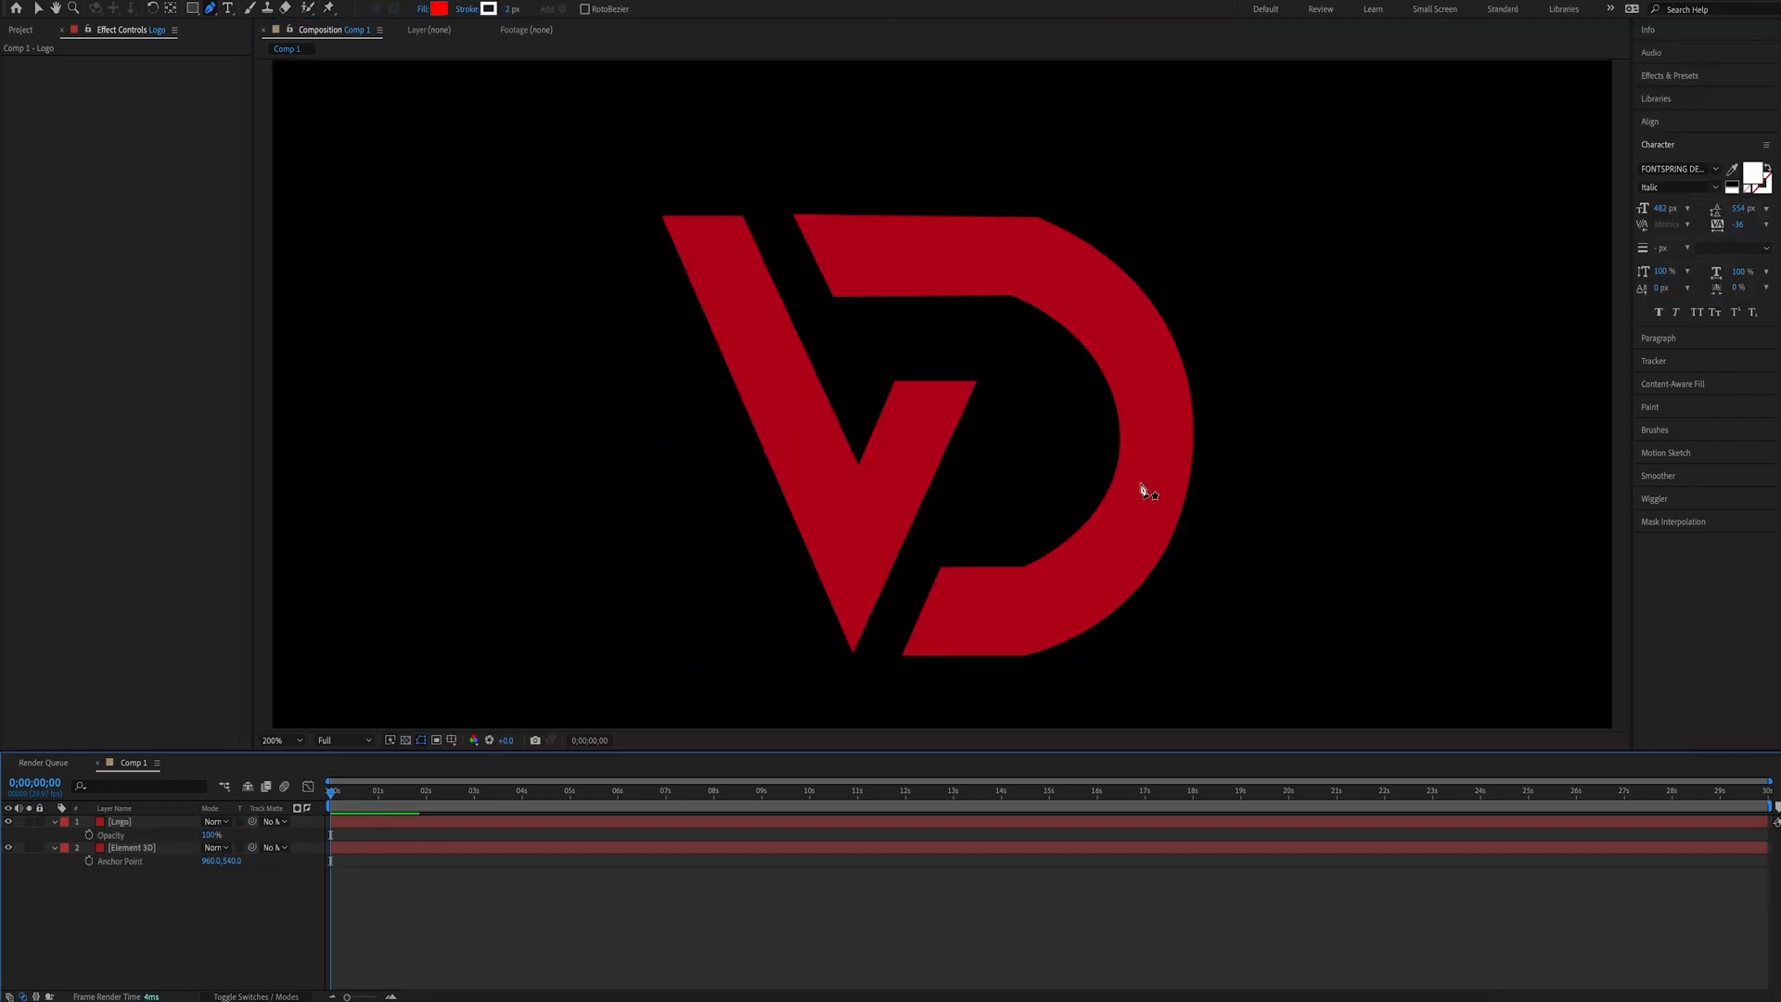
scroll(1141, 493, down, 2)
scroll(1141, 494, up, 2)
key(v)
click(1096, 593)
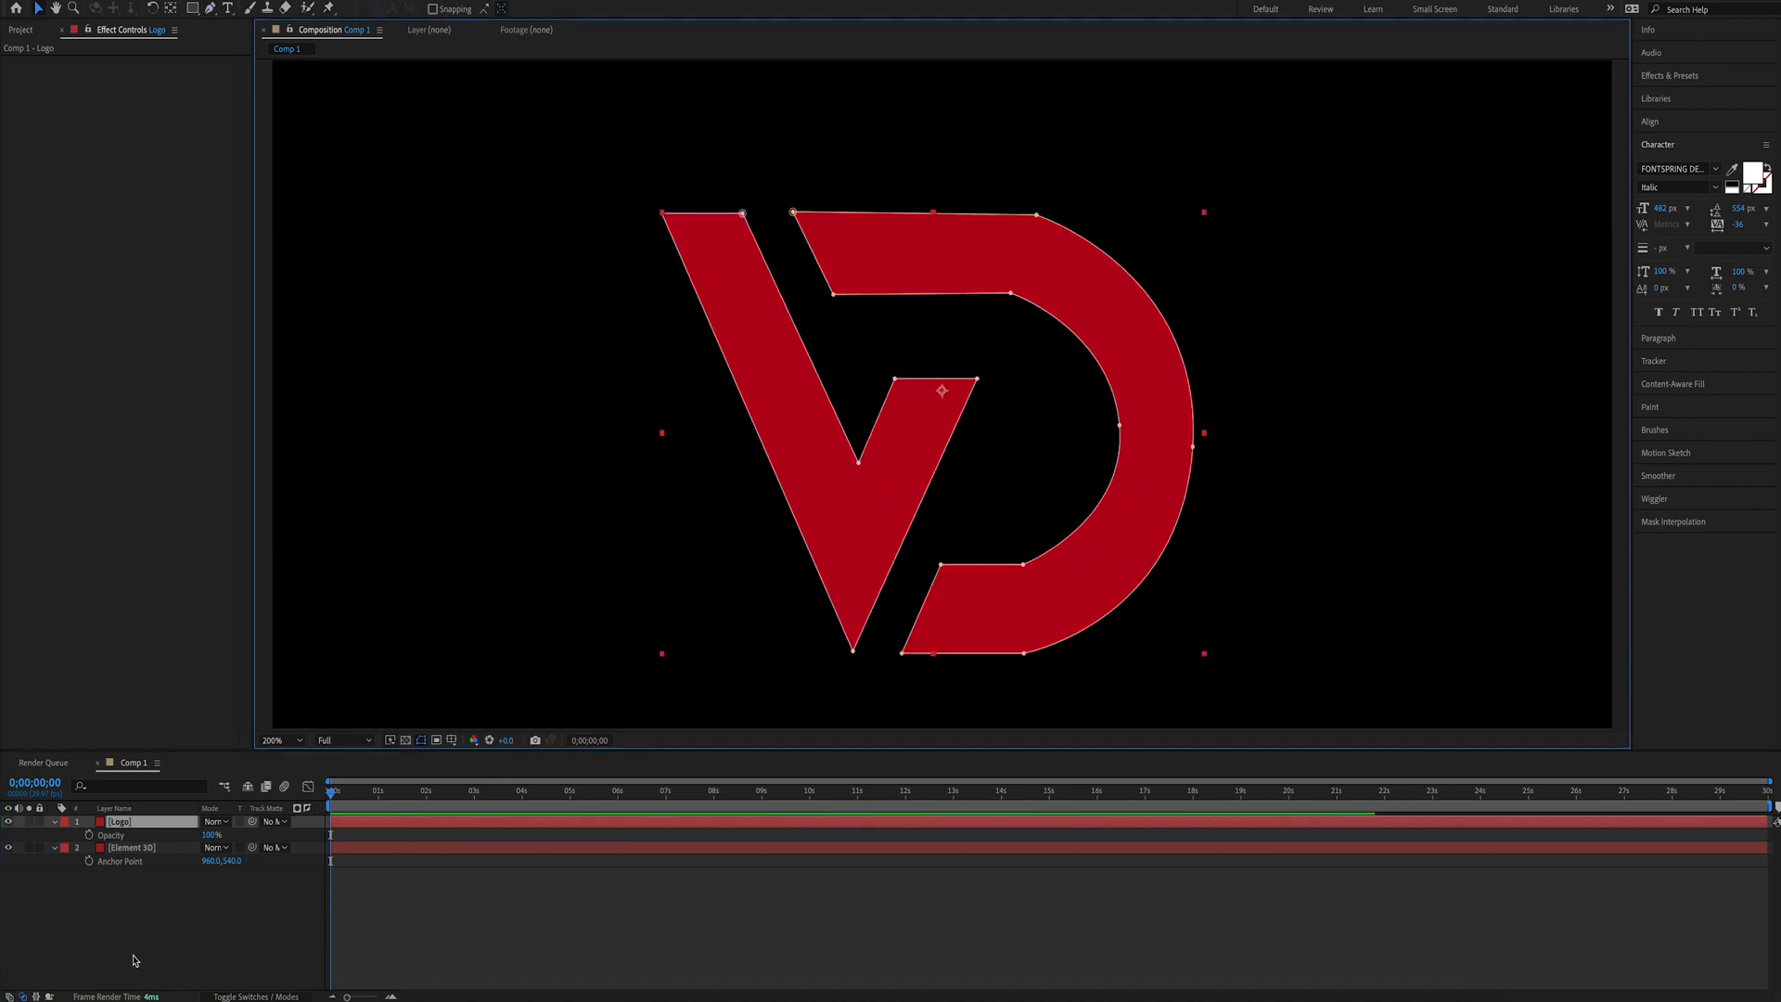
Assign the Logo layer with its Effects & Masks source to Path Layer 1 of the Element effect's custom text and masks.
click(124, 849)
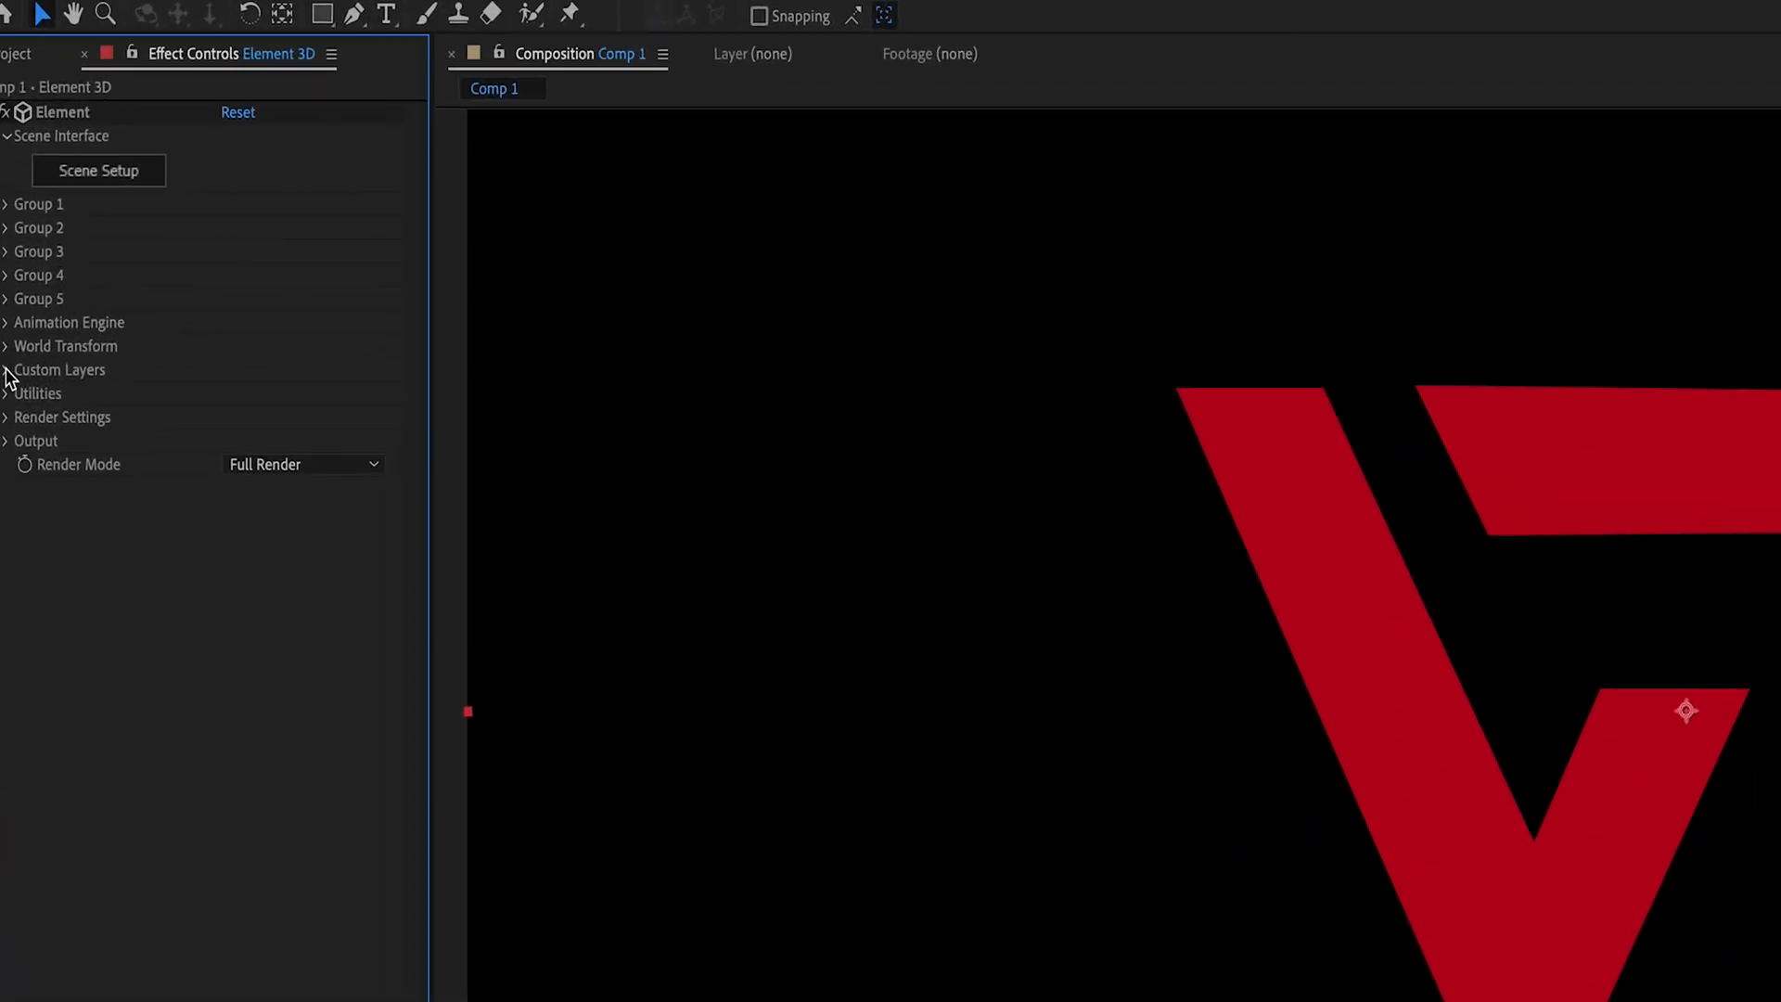
click(18, 204)
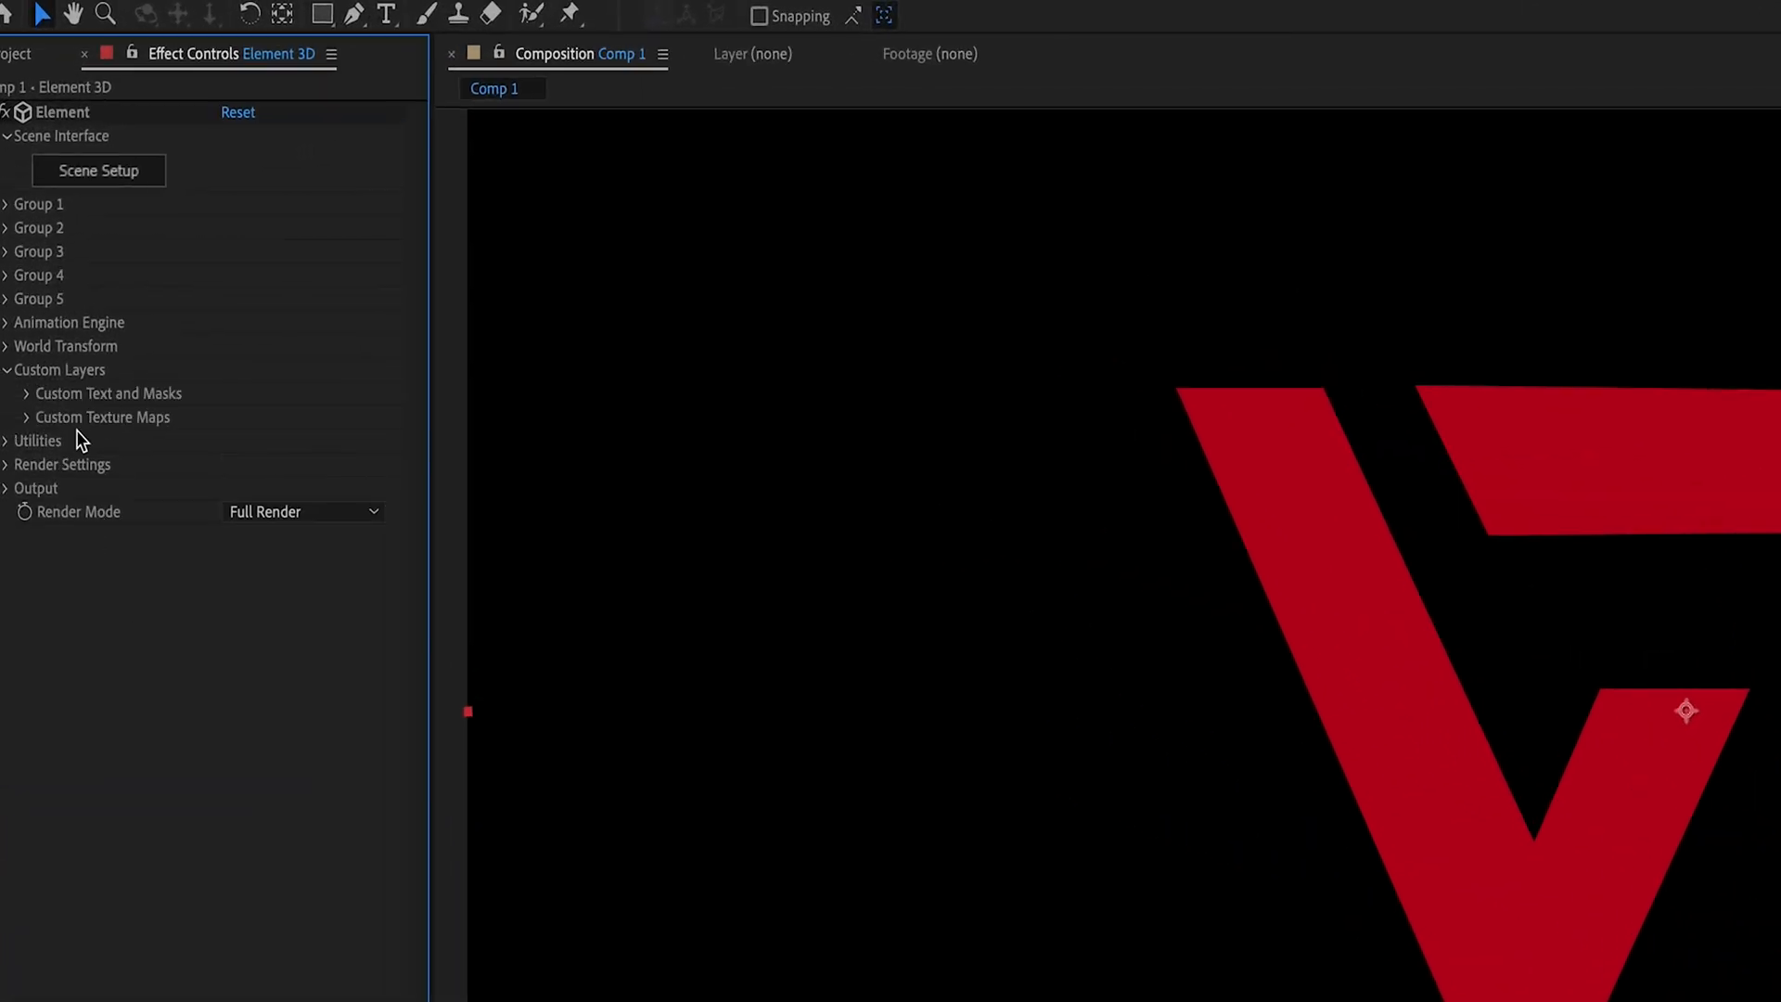
click(25, 394)
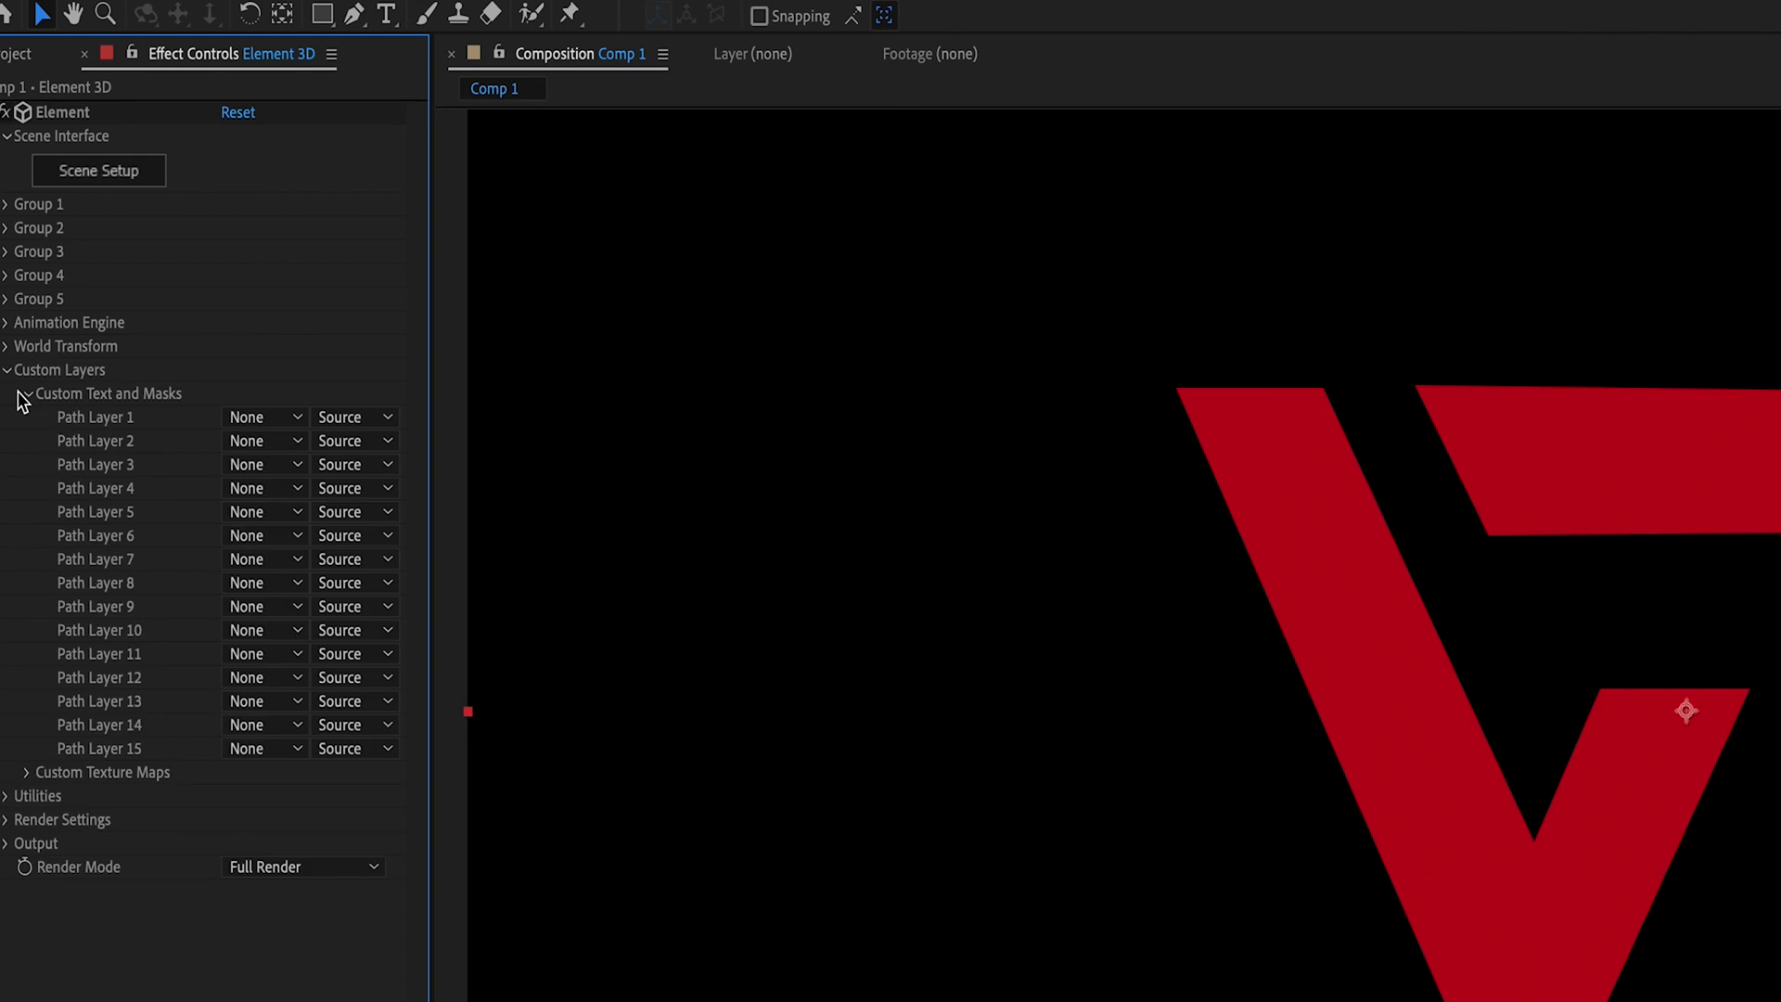
click(265, 417)
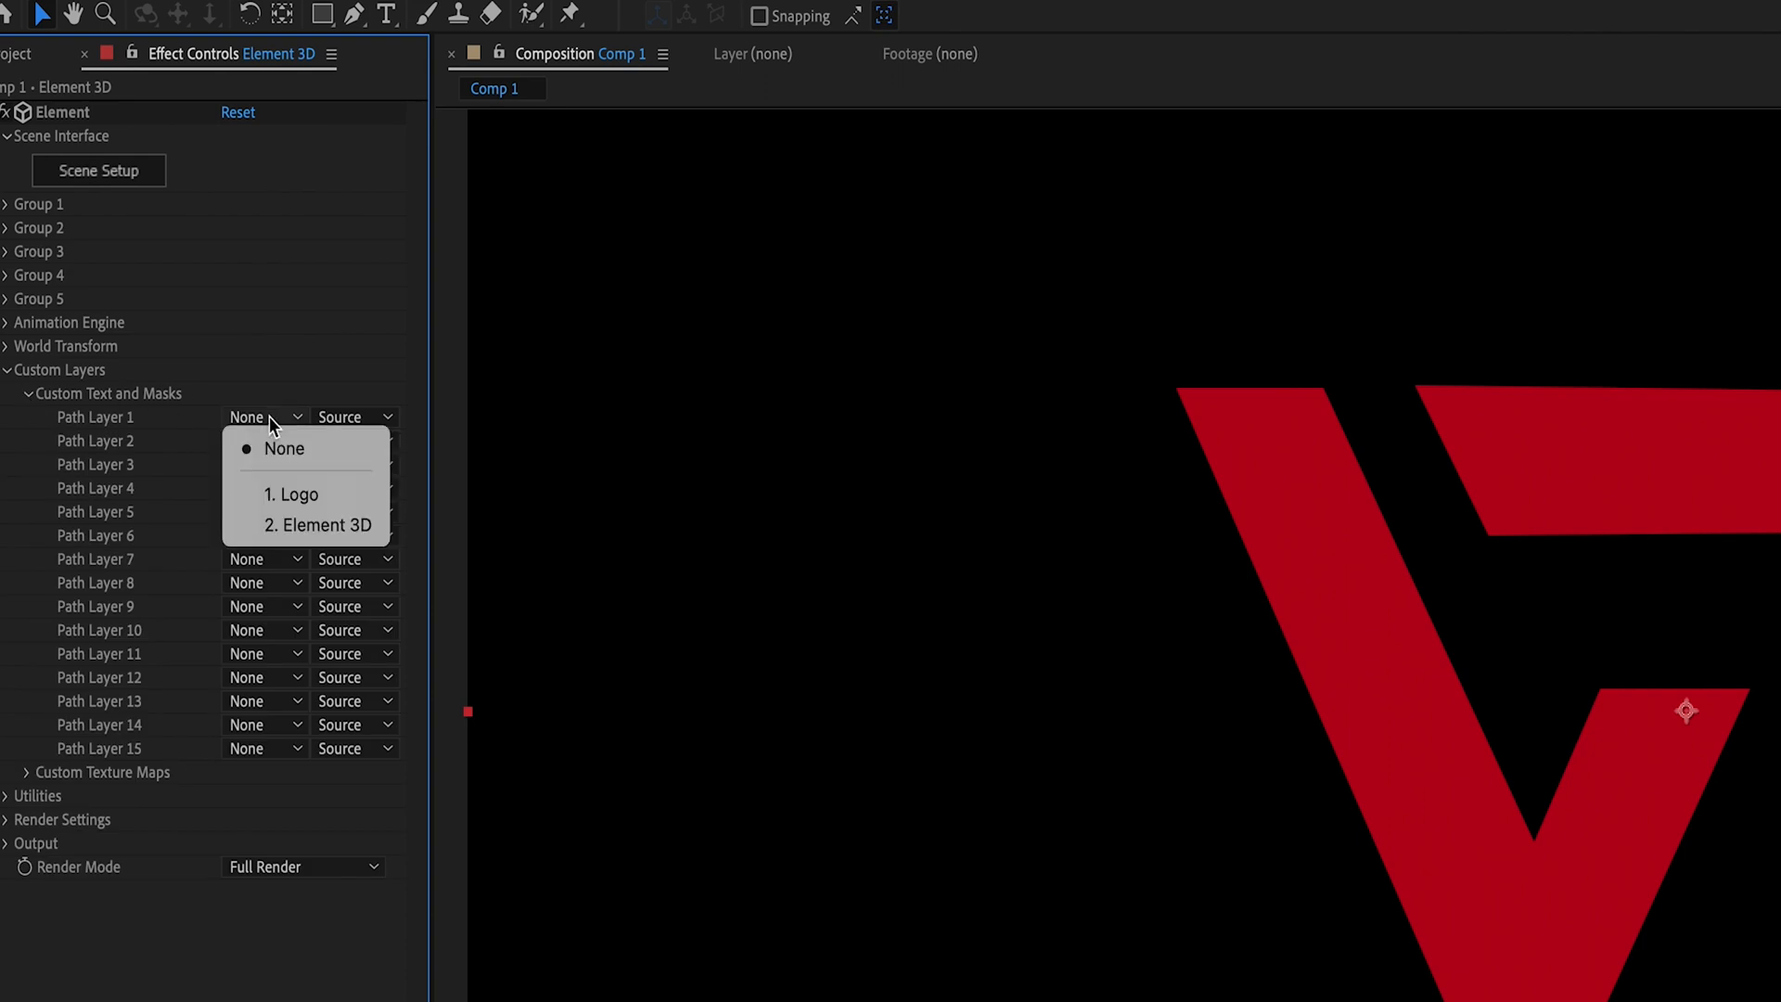
click(316, 492)
click(347, 417)
click(430, 509)
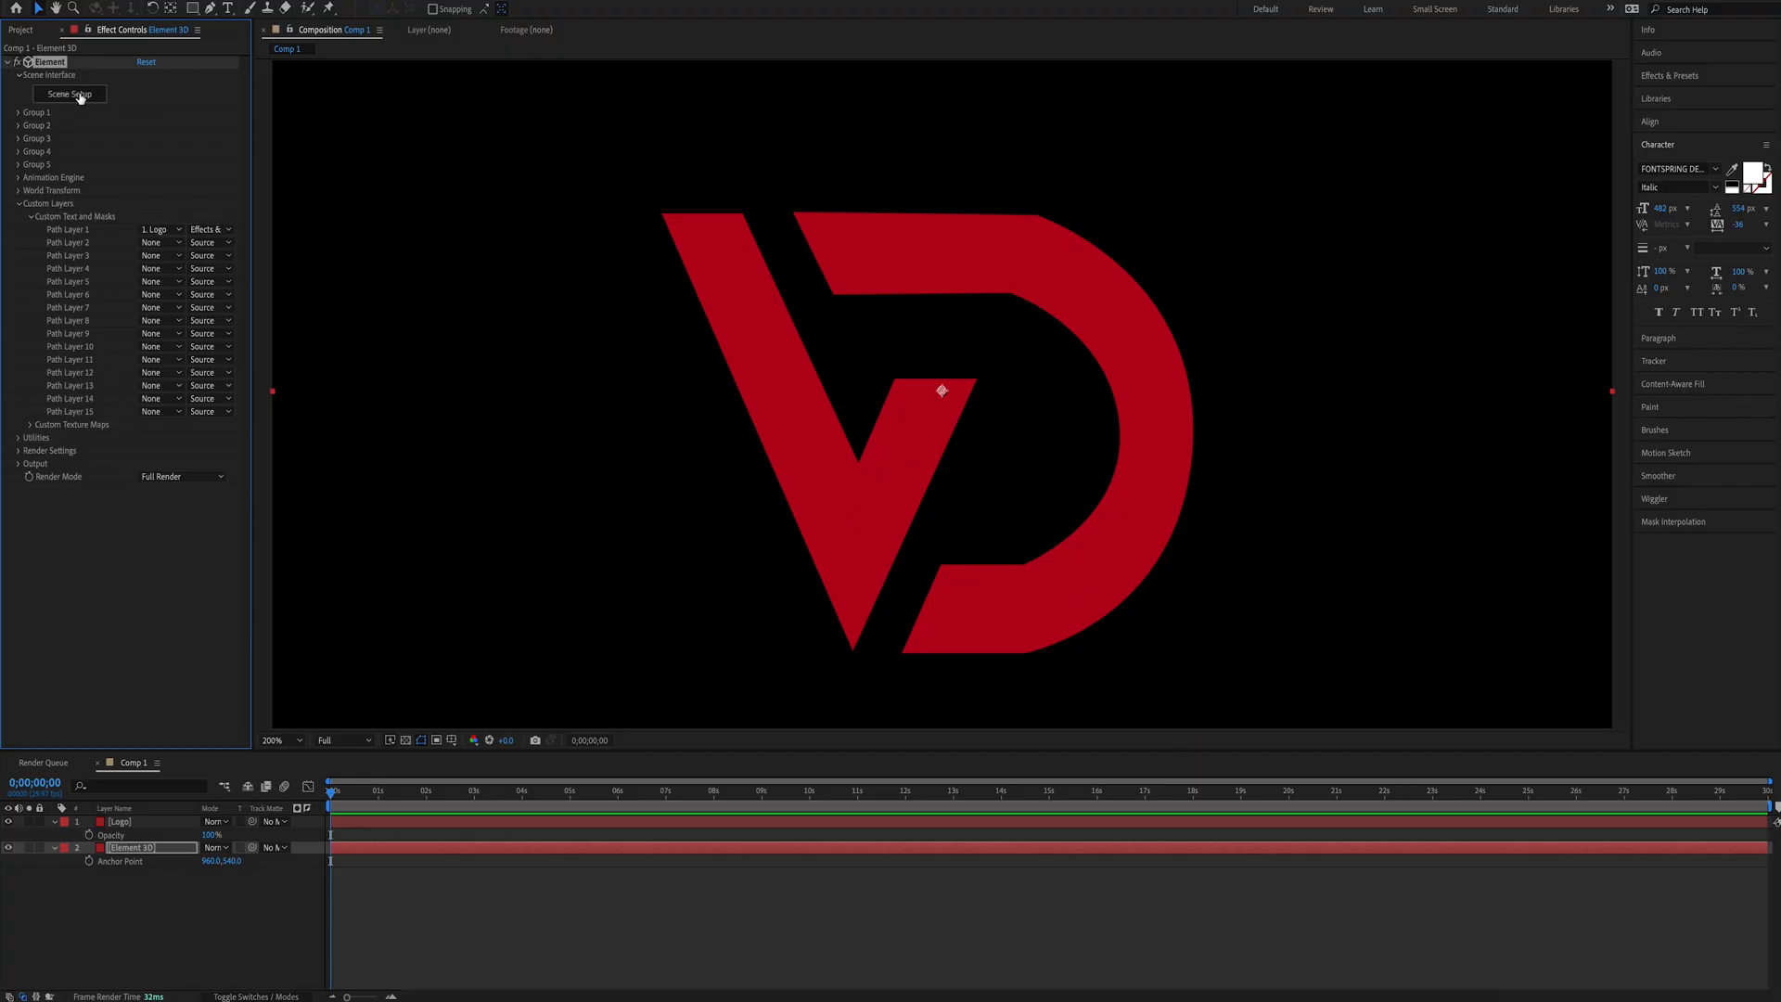
Open the Element Scene Setup and extrude the custom logo path into a 3D model.
click(80, 96)
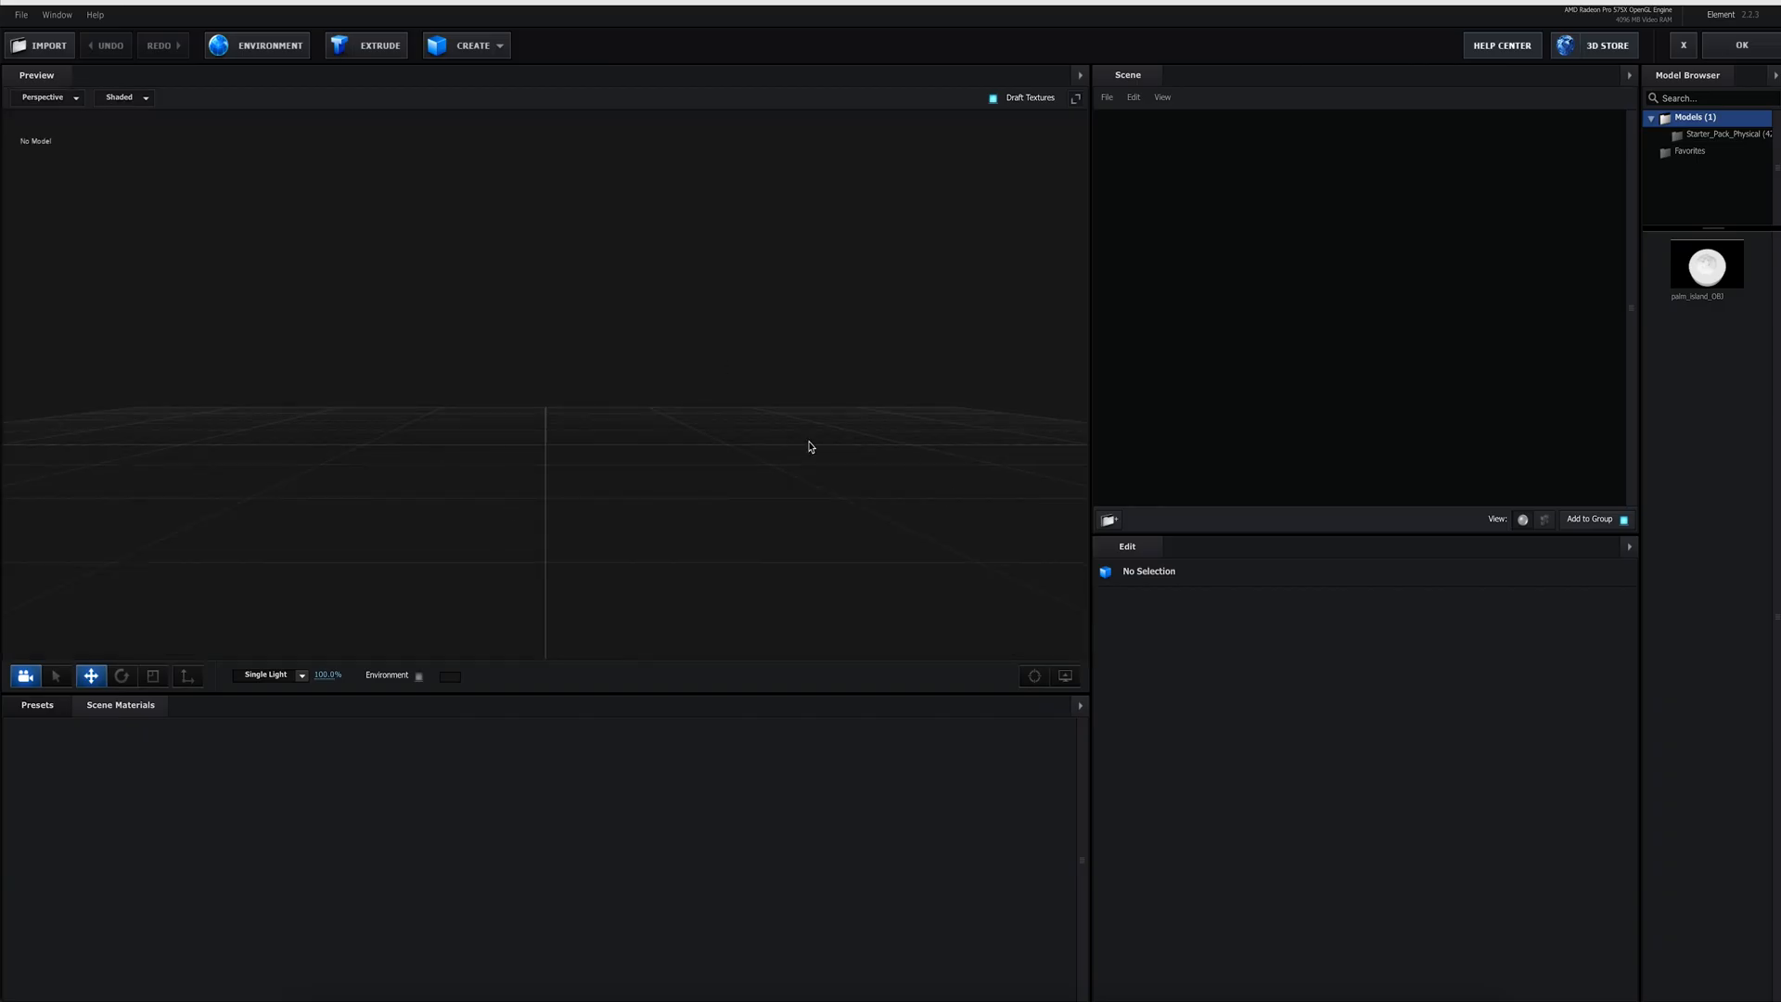
click(379, 54)
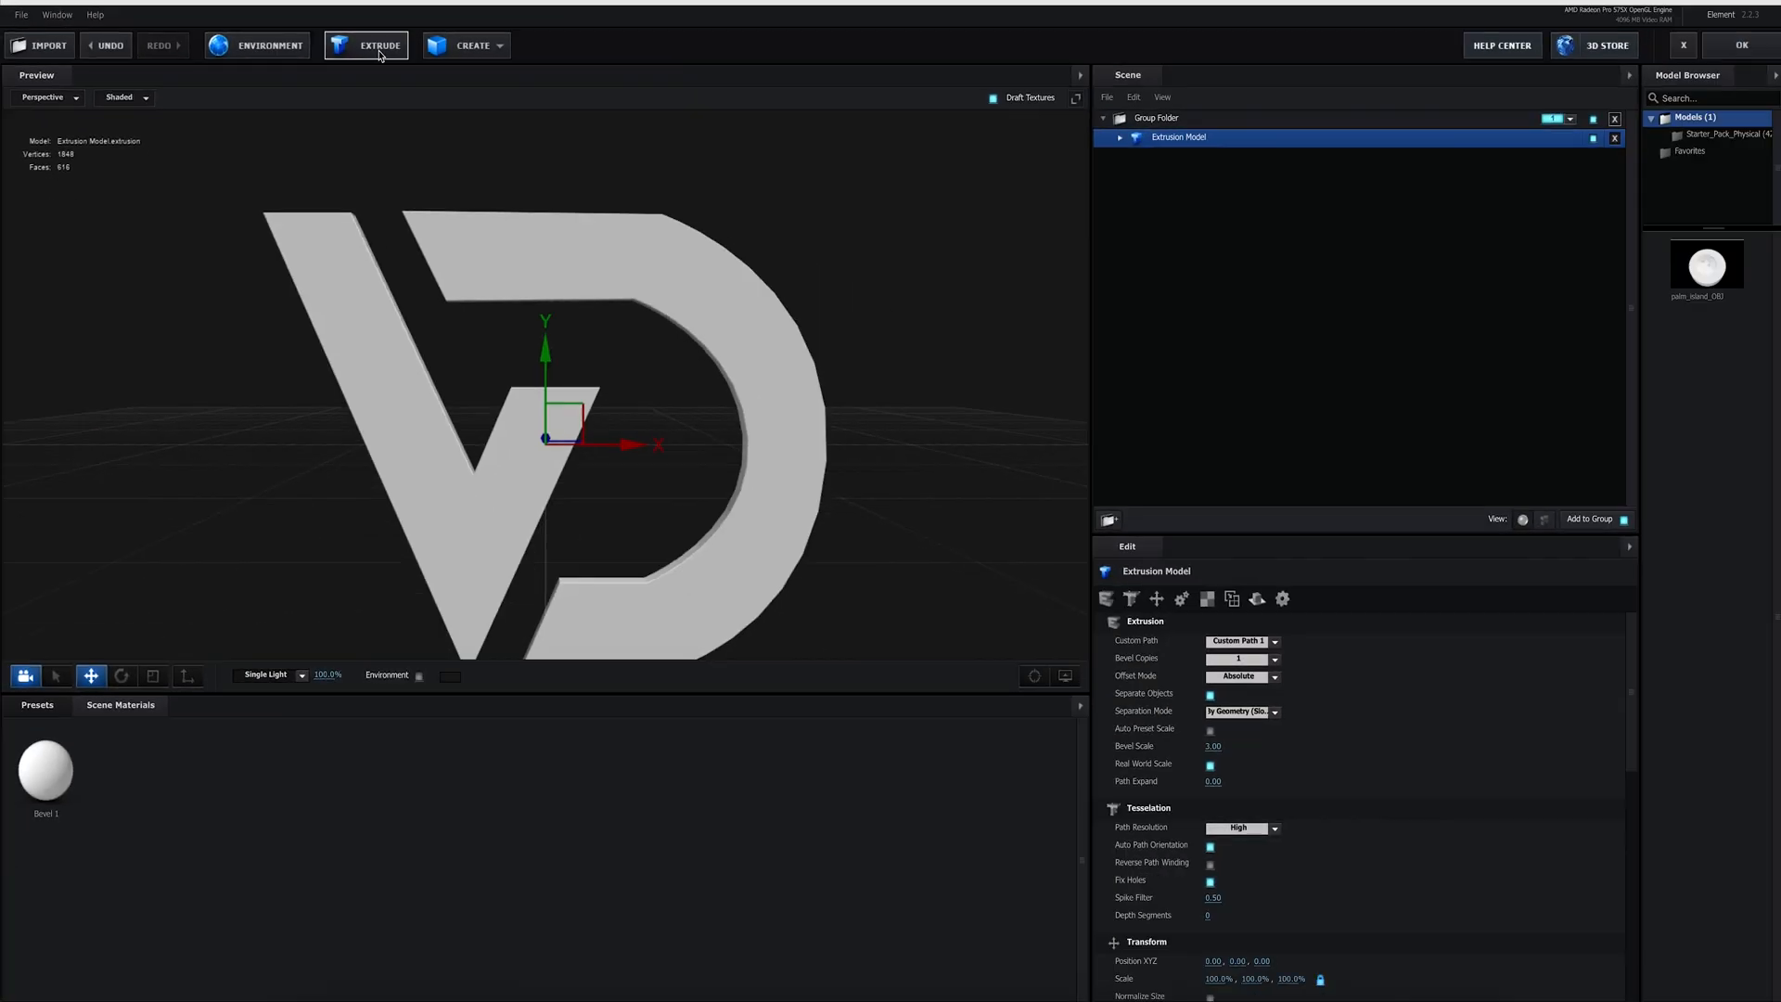
scroll(805, 504, down, 3)
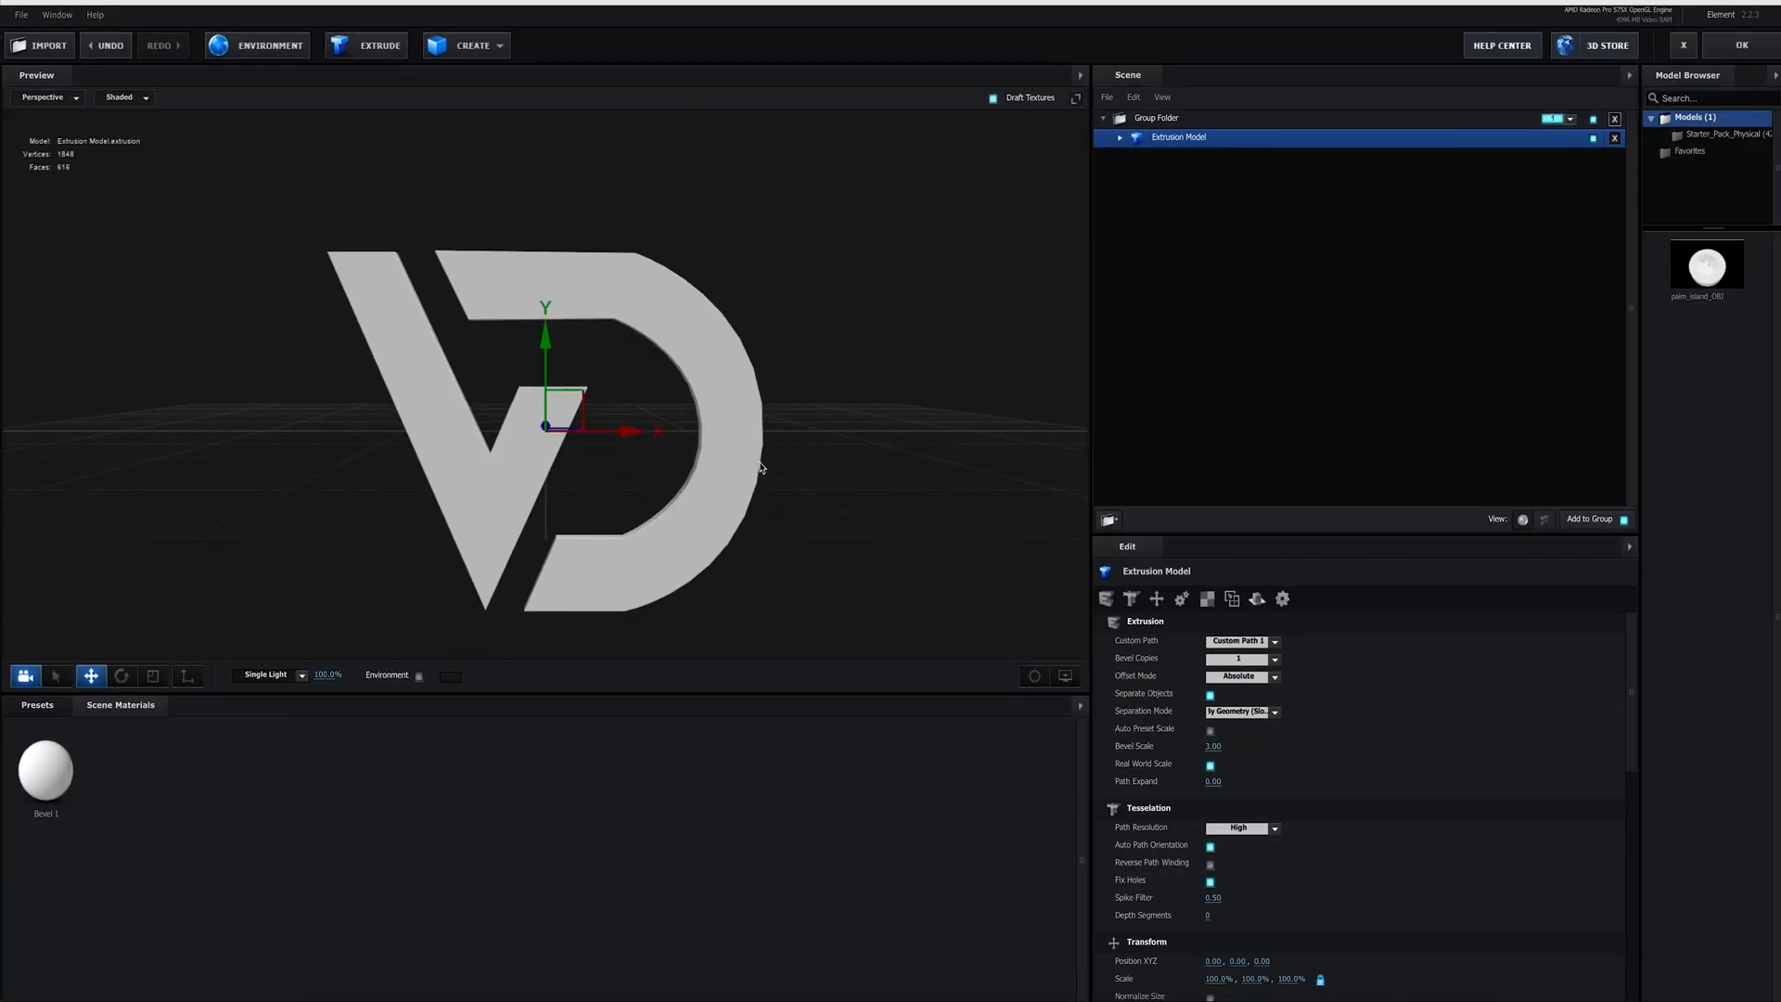
mouse_move(746, 453)
mouse_down()
mouse_move(938, 485)
mouse_move(767, 448)
mouse_up()
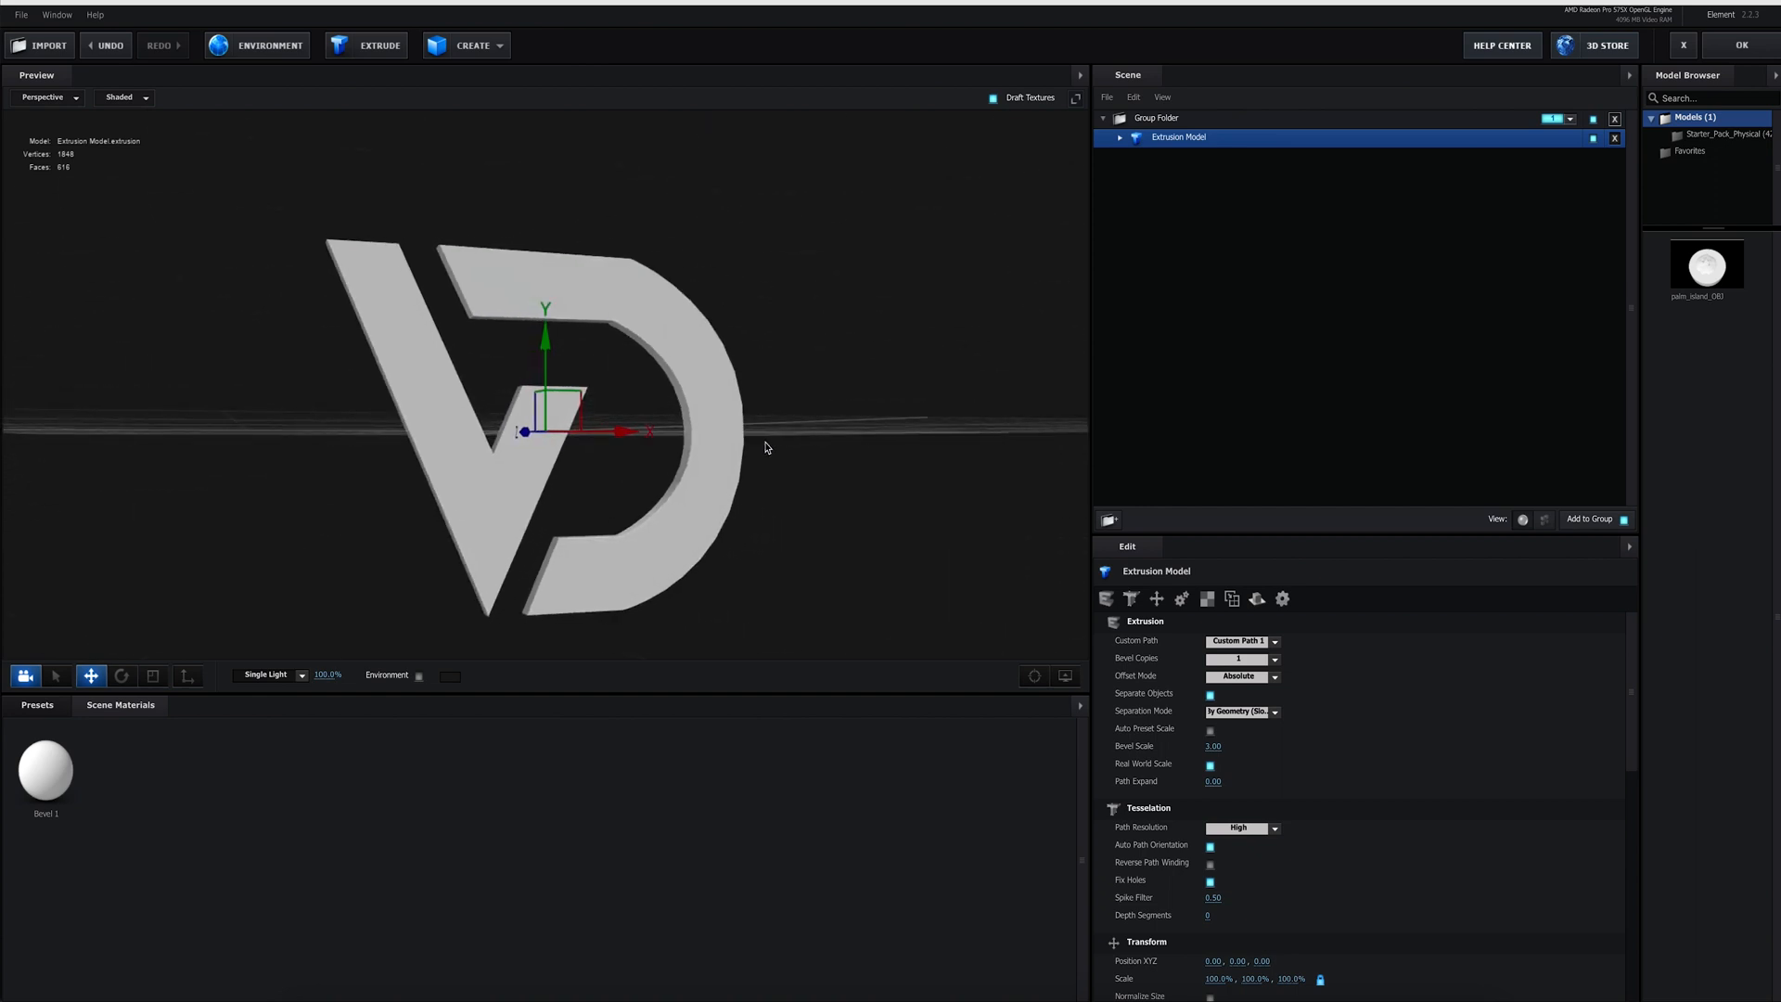
Apply the Physical bevel preset located between Style and Century to the Extrusion Model.
click(23, 707)
click(61, 775)
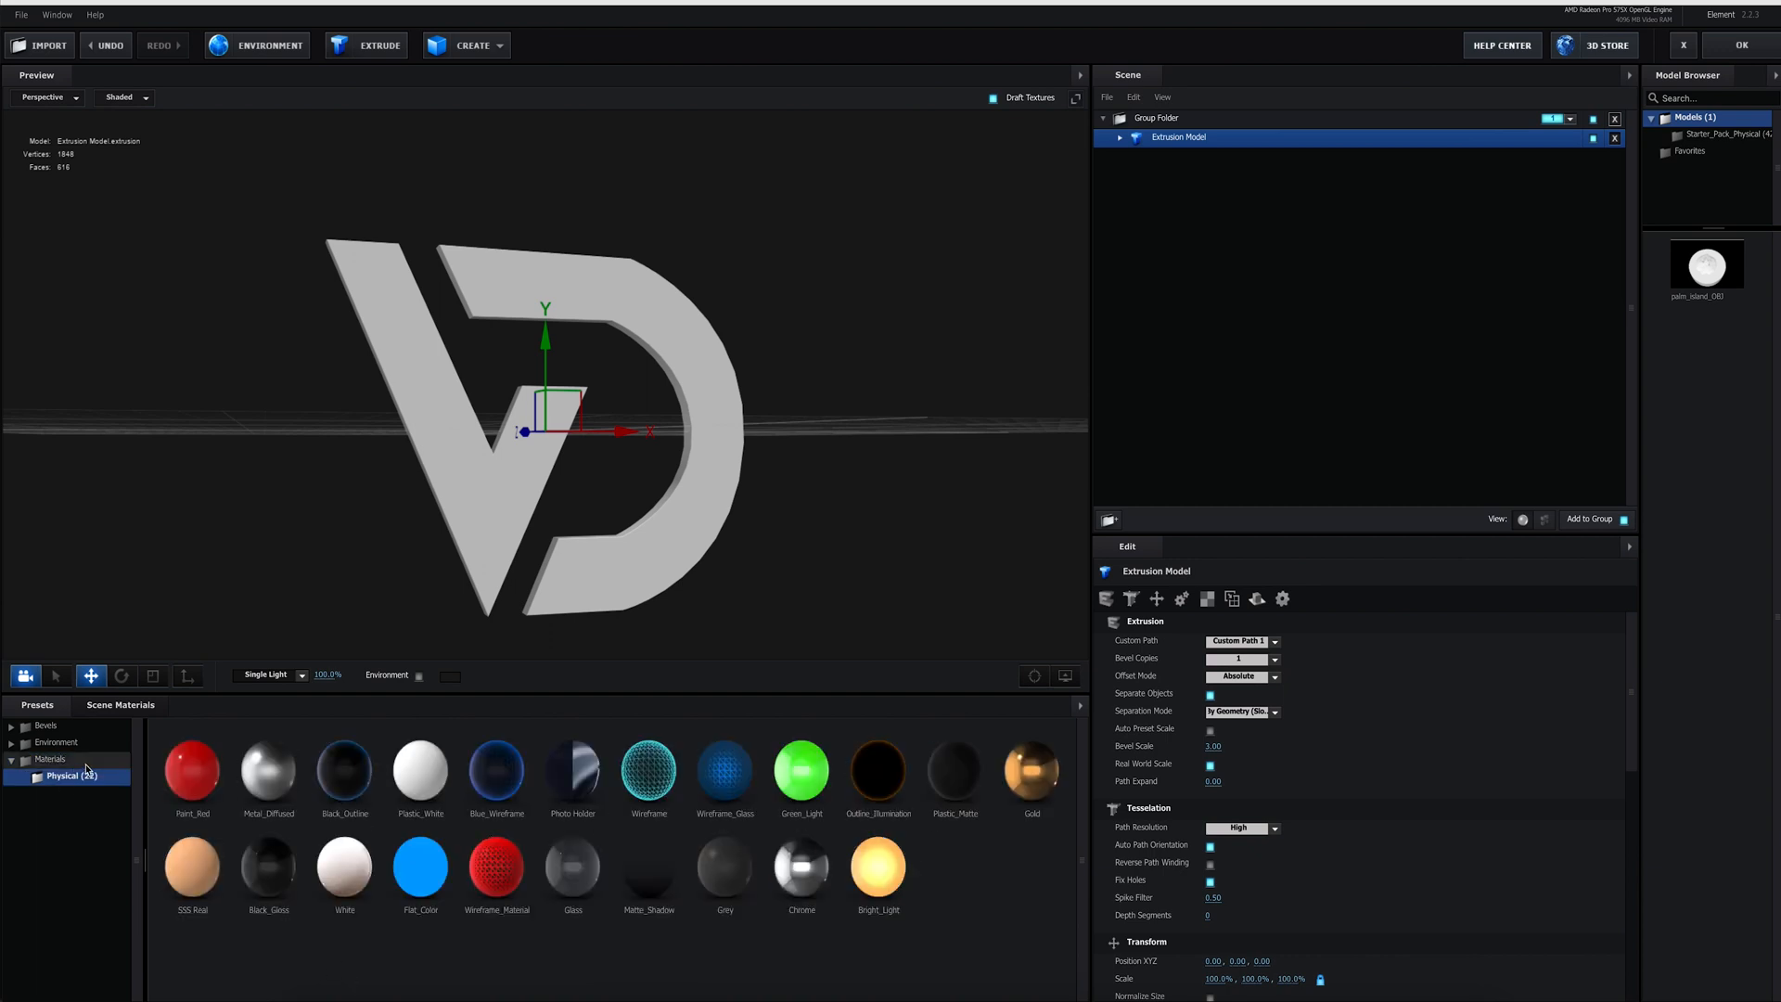
click(12, 726)
click(61, 742)
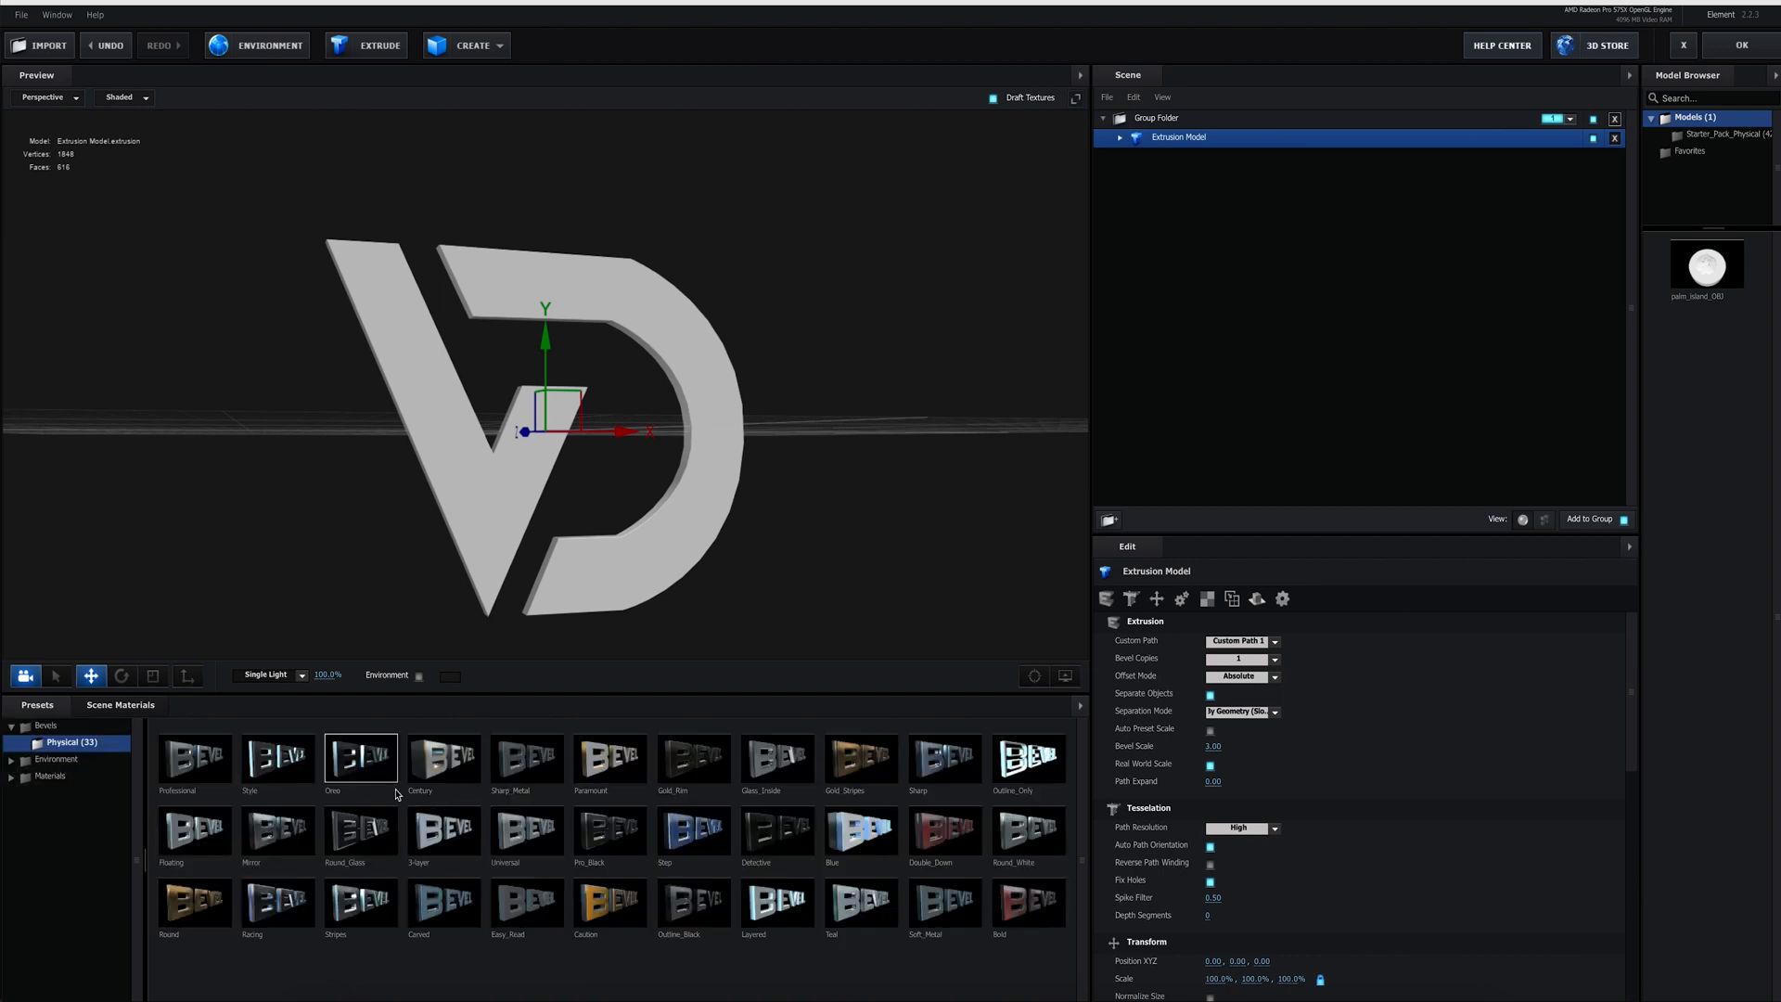
mouse_move(366, 766)
mouse_down()
mouse_move(719, 539)
mouse_move(1301, 99)
mouse_move(1187, 139)
mouse_up()
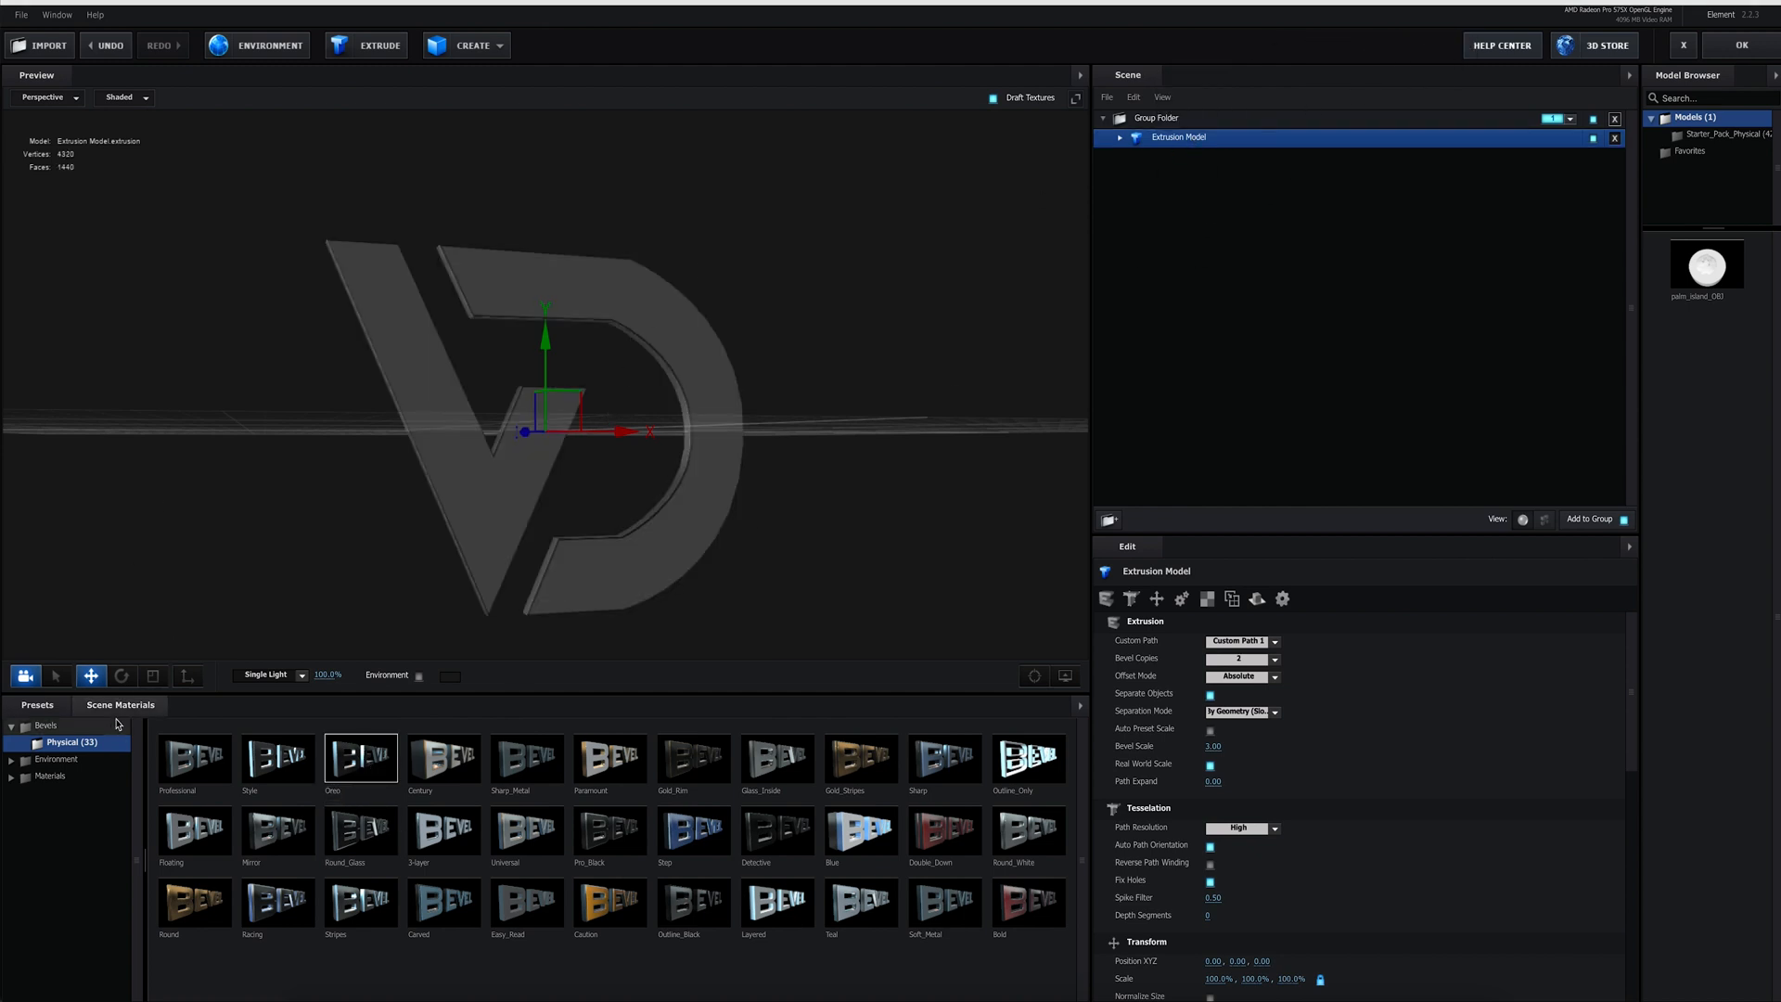
Examine the beveled logo up close and the White_Shiny material settings of the Extrusion Model.
drag(368, 371, 428, 471)
click(1119, 140)
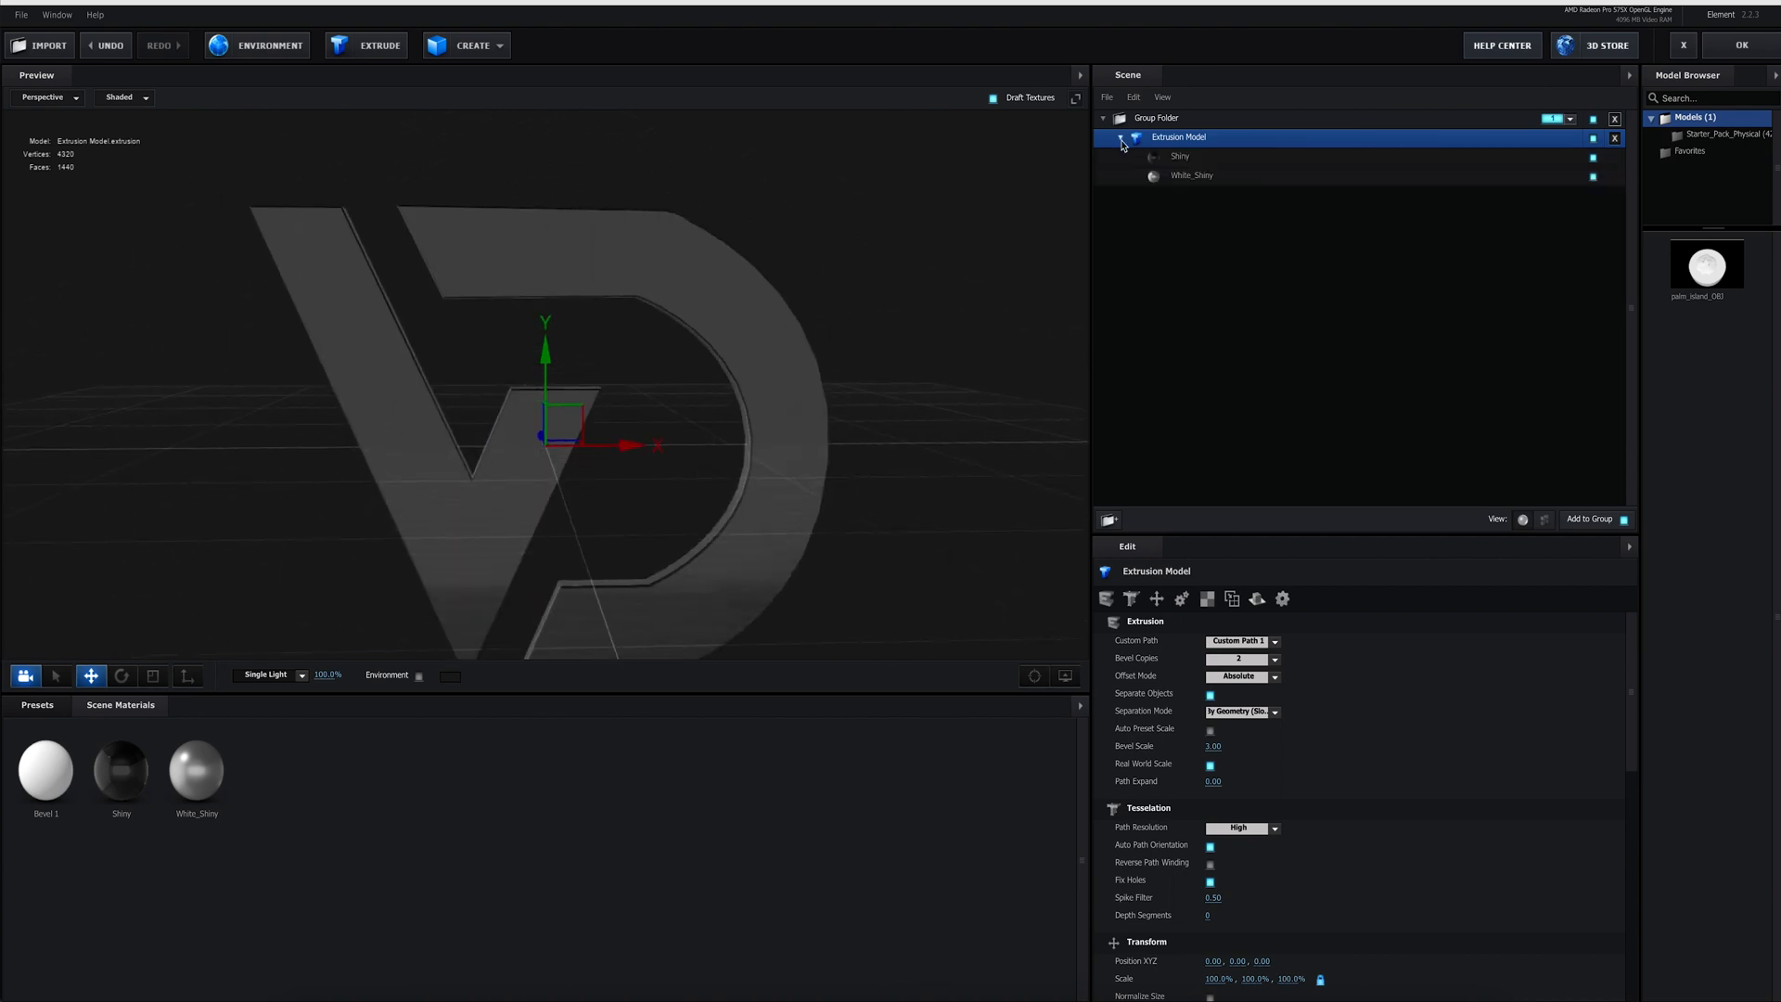
click(1215, 177)
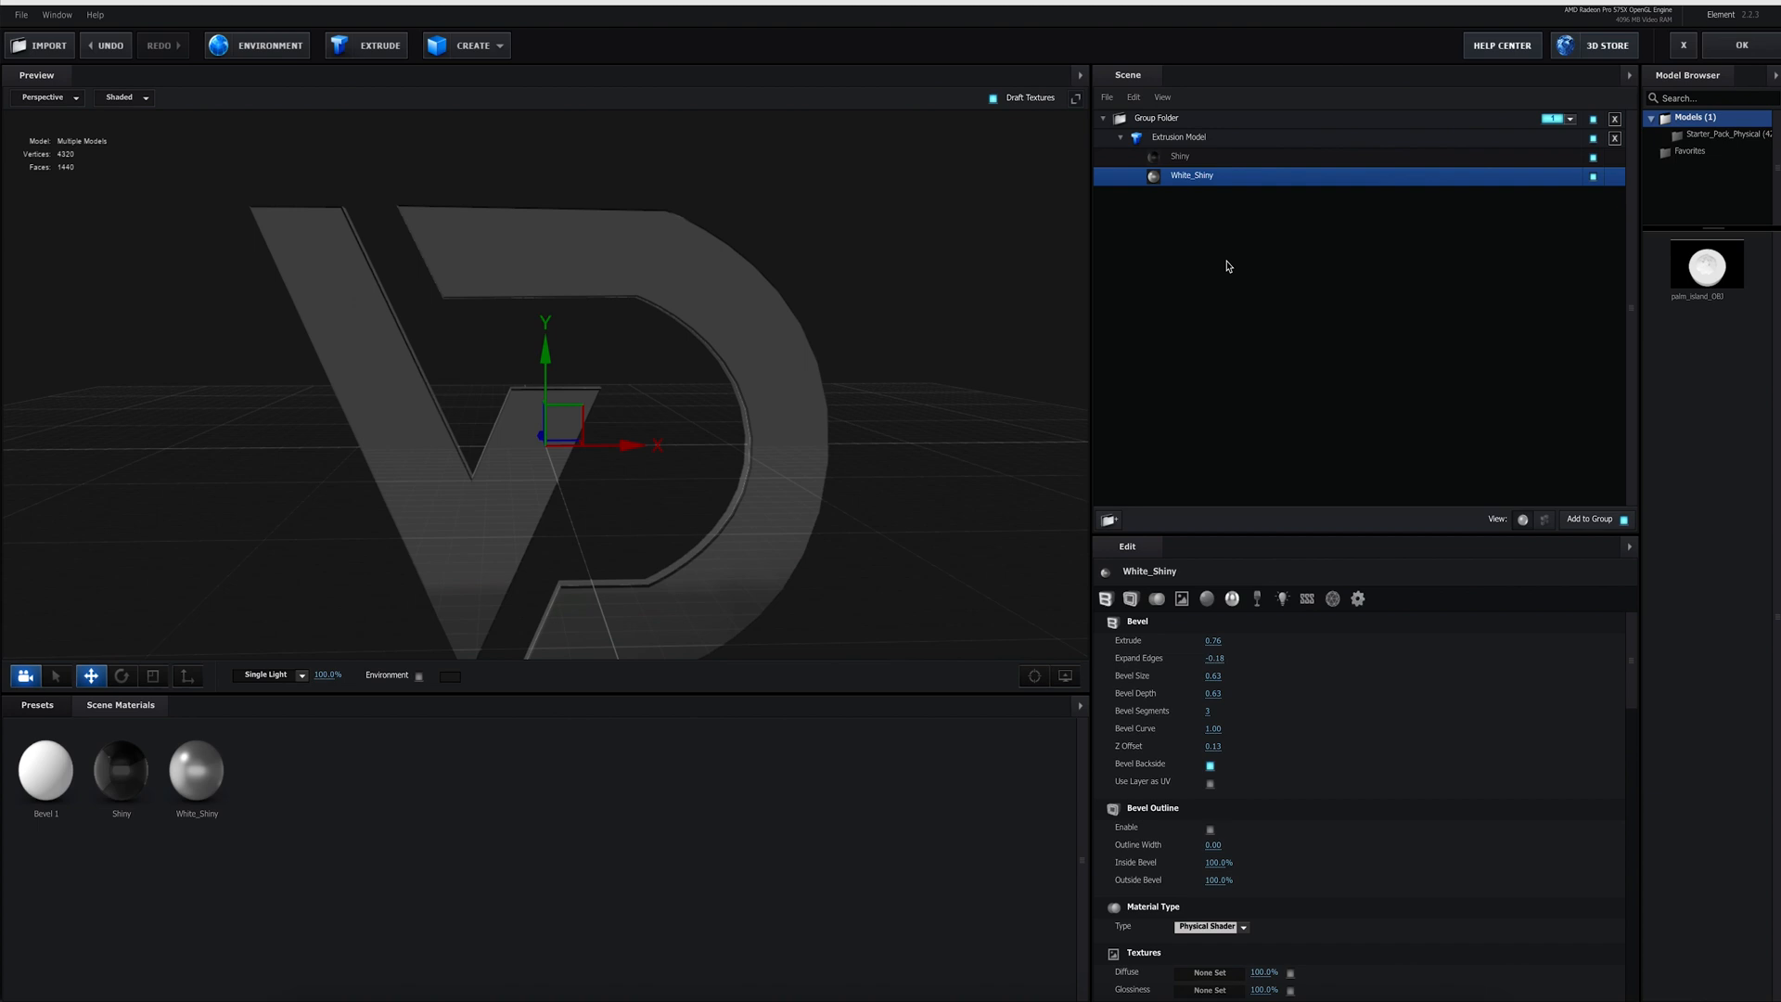
click(1123, 141)
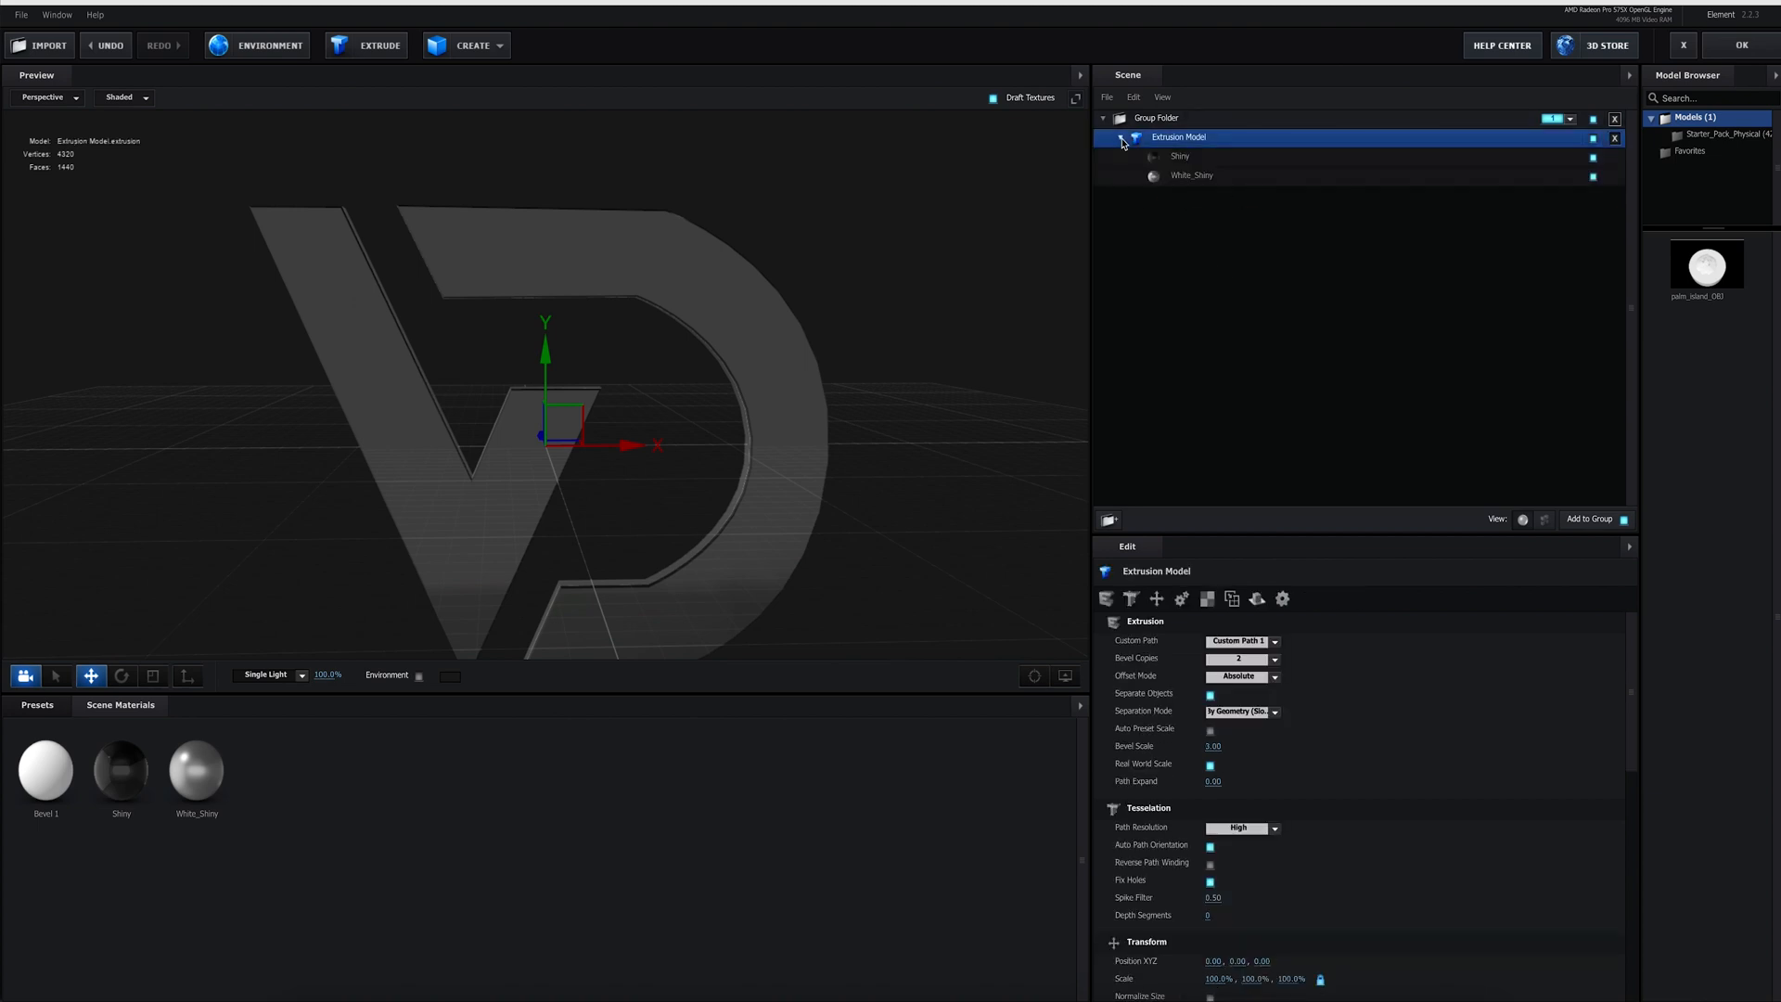
Set the Expand Edges value of the Extrusion Model's White_Shiny bevel to 2.85 and check the outline from several angles.
drag(701, 359, 618, 247)
drag(494, 279, 691, 343)
click(1208, 176)
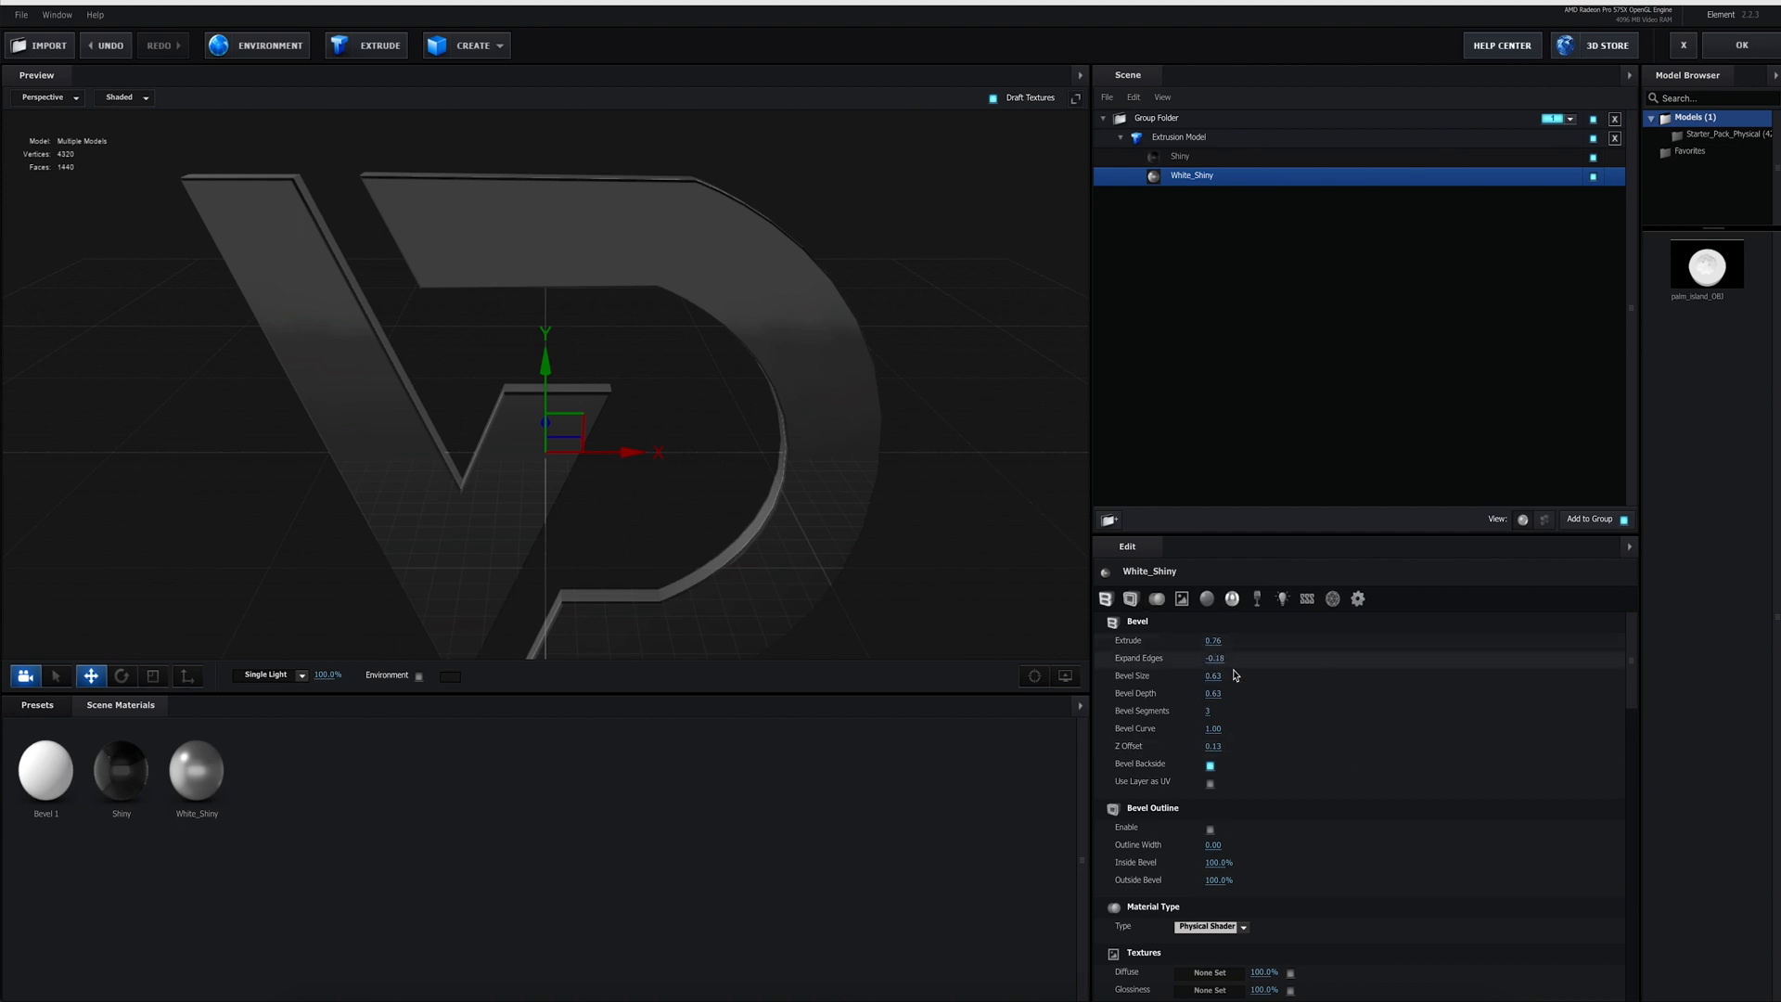
drag(1228, 660, 1328, 657)
drag(793, 645, 791, 603)
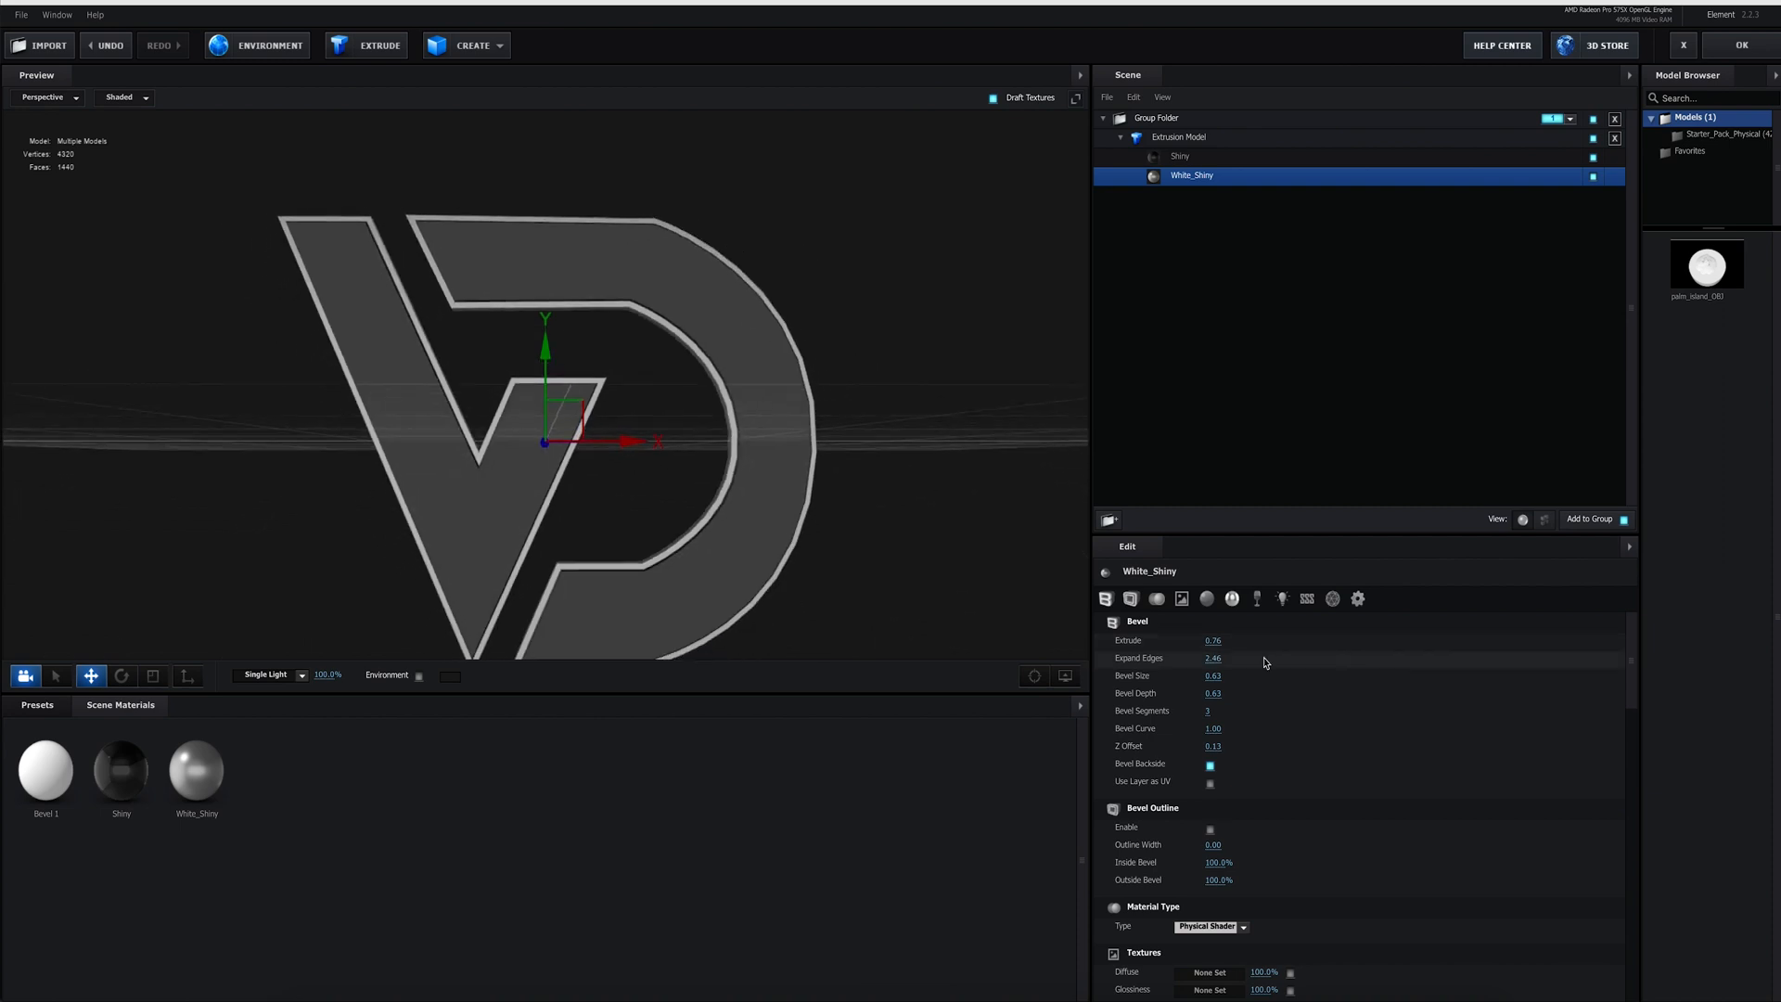
drag(1218, 657, 1248, 657)
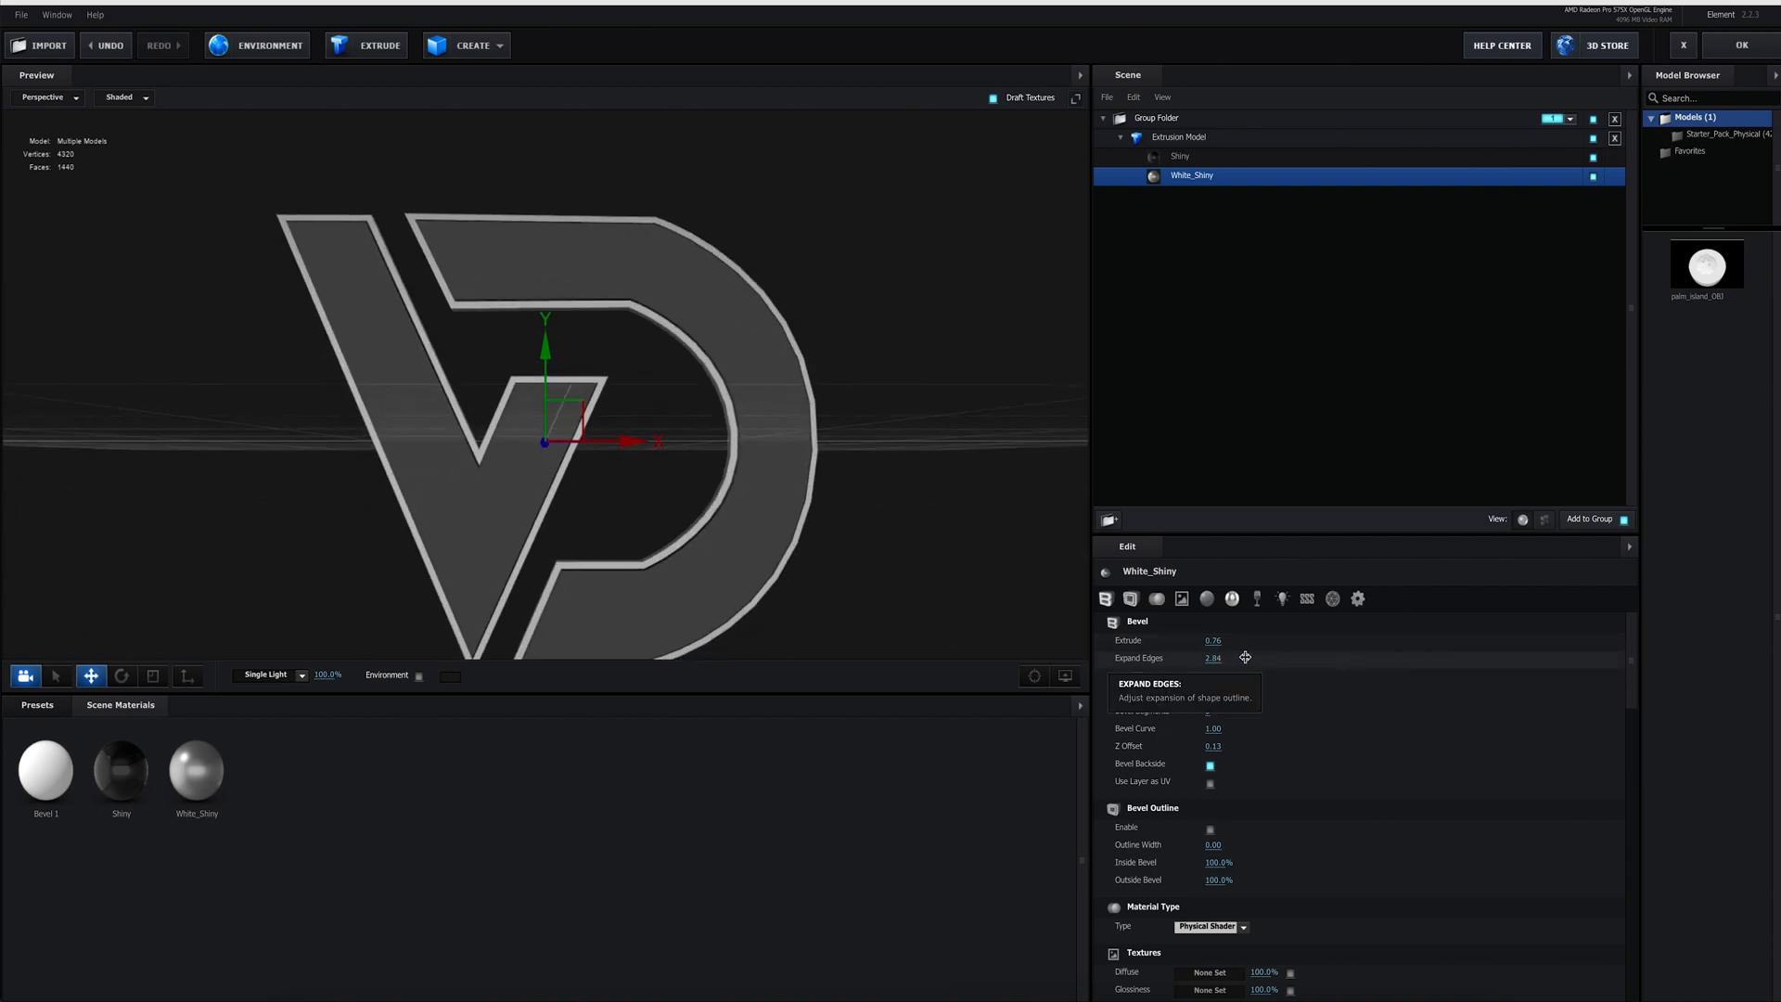
drag(502, 523, 682, 369)
scroll(707, 483, down, 3)
drag(708, 486, 721, 477)
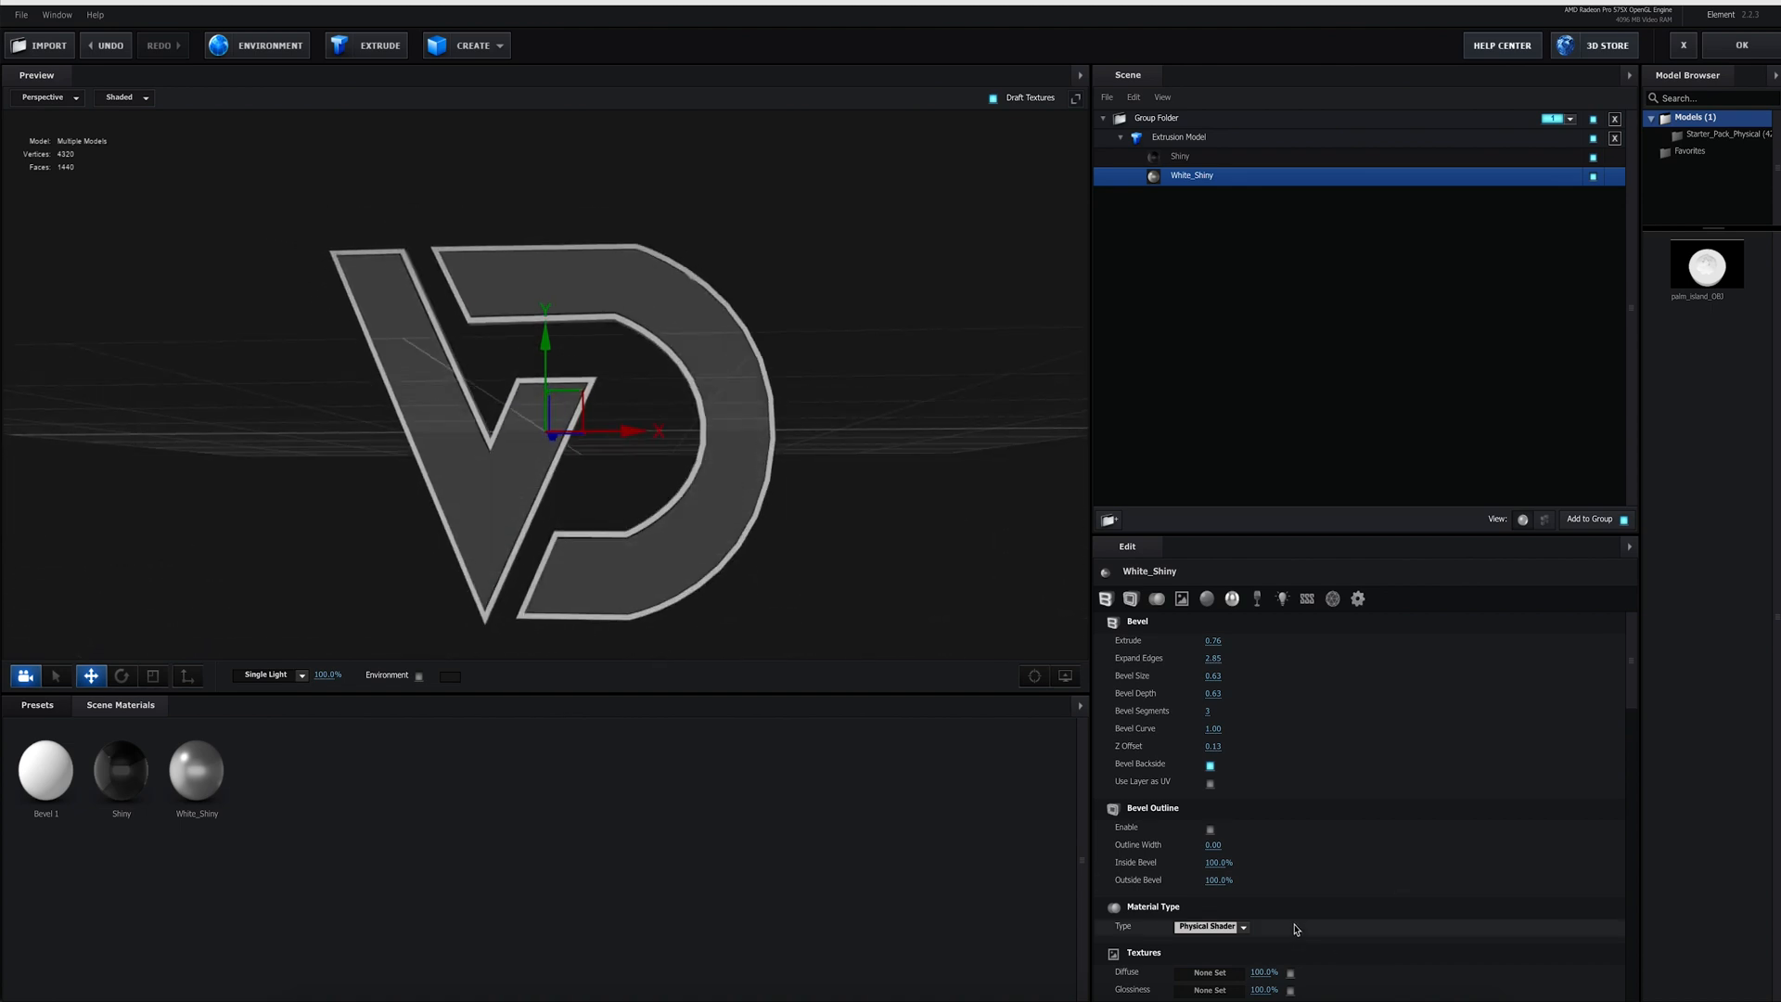
Enable the Bevel Outline on White_Shiny and check the logo's edges in the preview.
click(1210, 829)
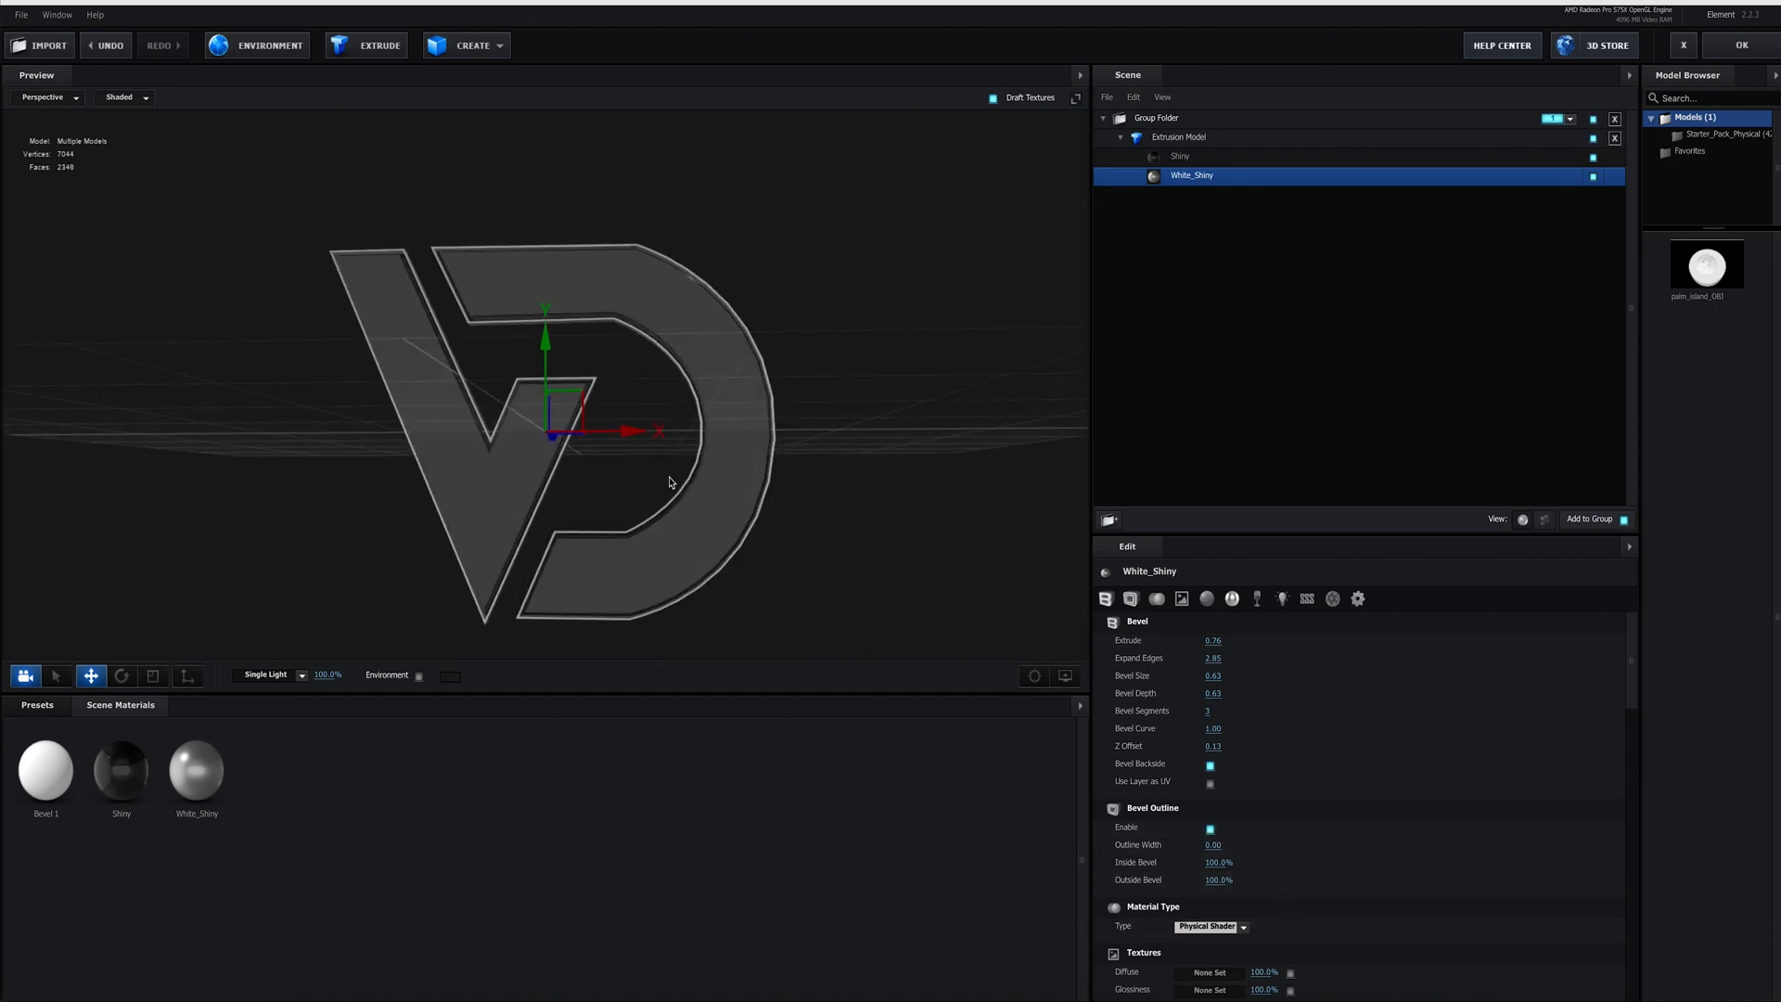
scroll(691, 489, up, 3)
drag(691, 489, 660, 369)
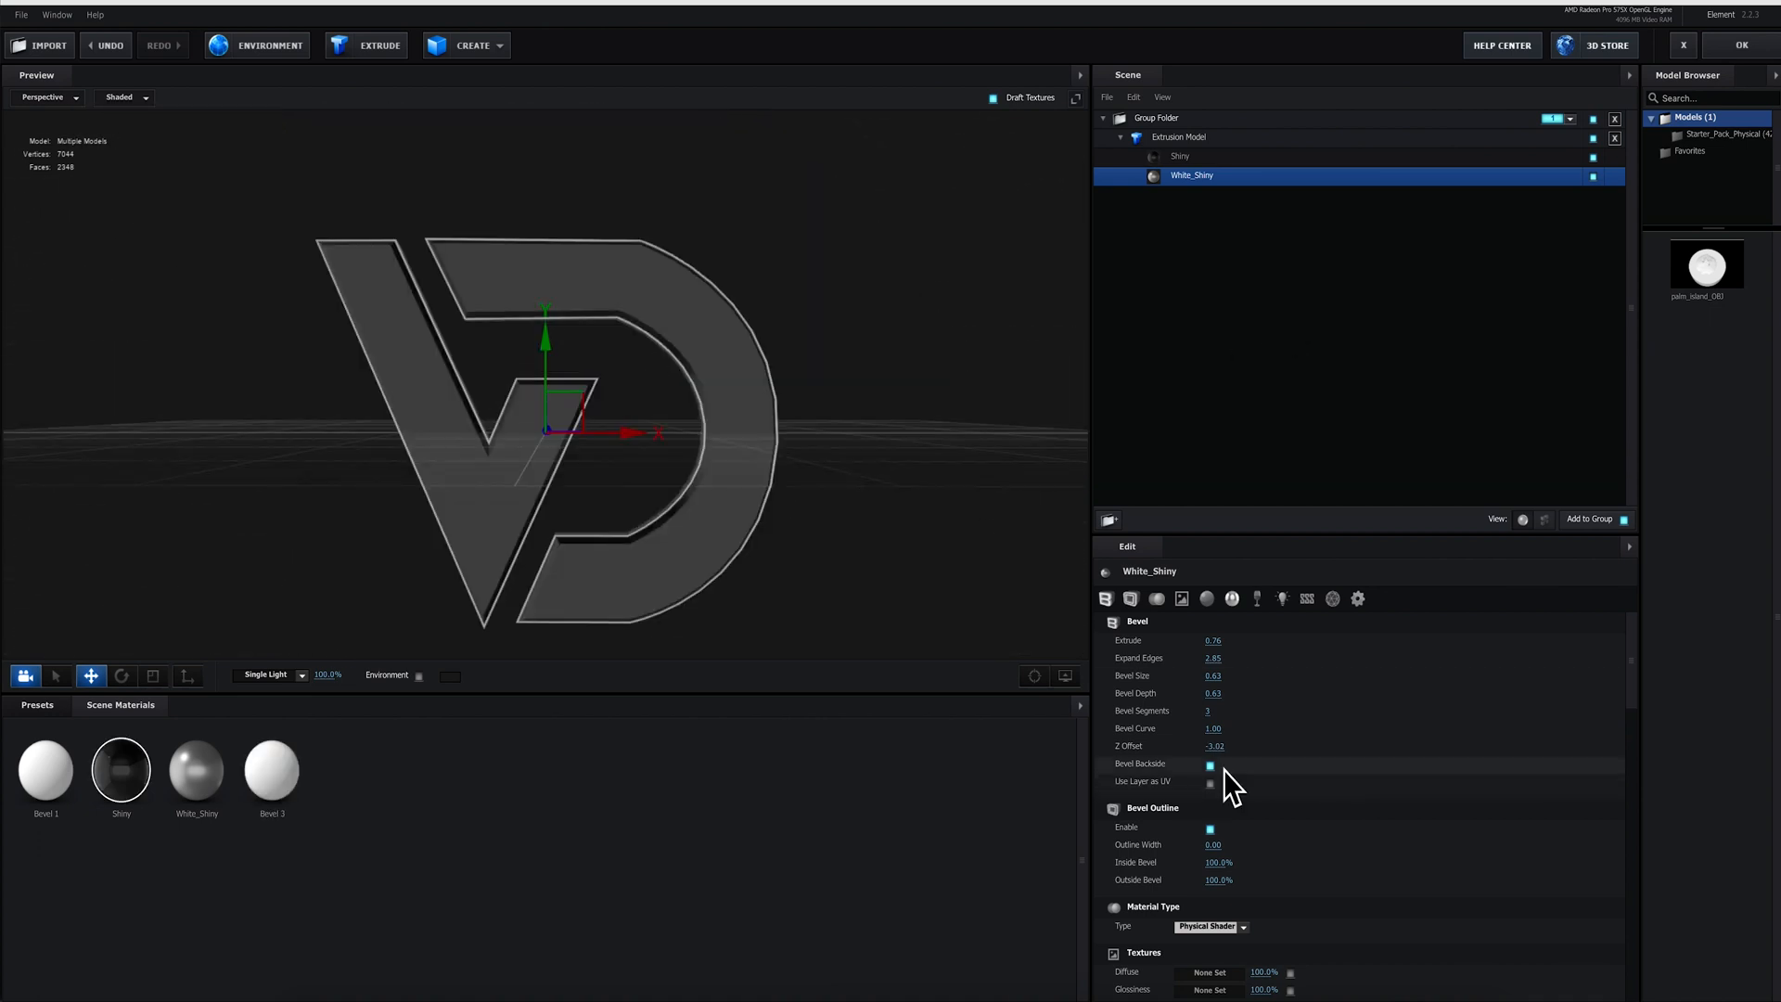
Accept the Scene Setup changes, then hide the flat Logo layer and collapse its properties.
click(1743, 45)
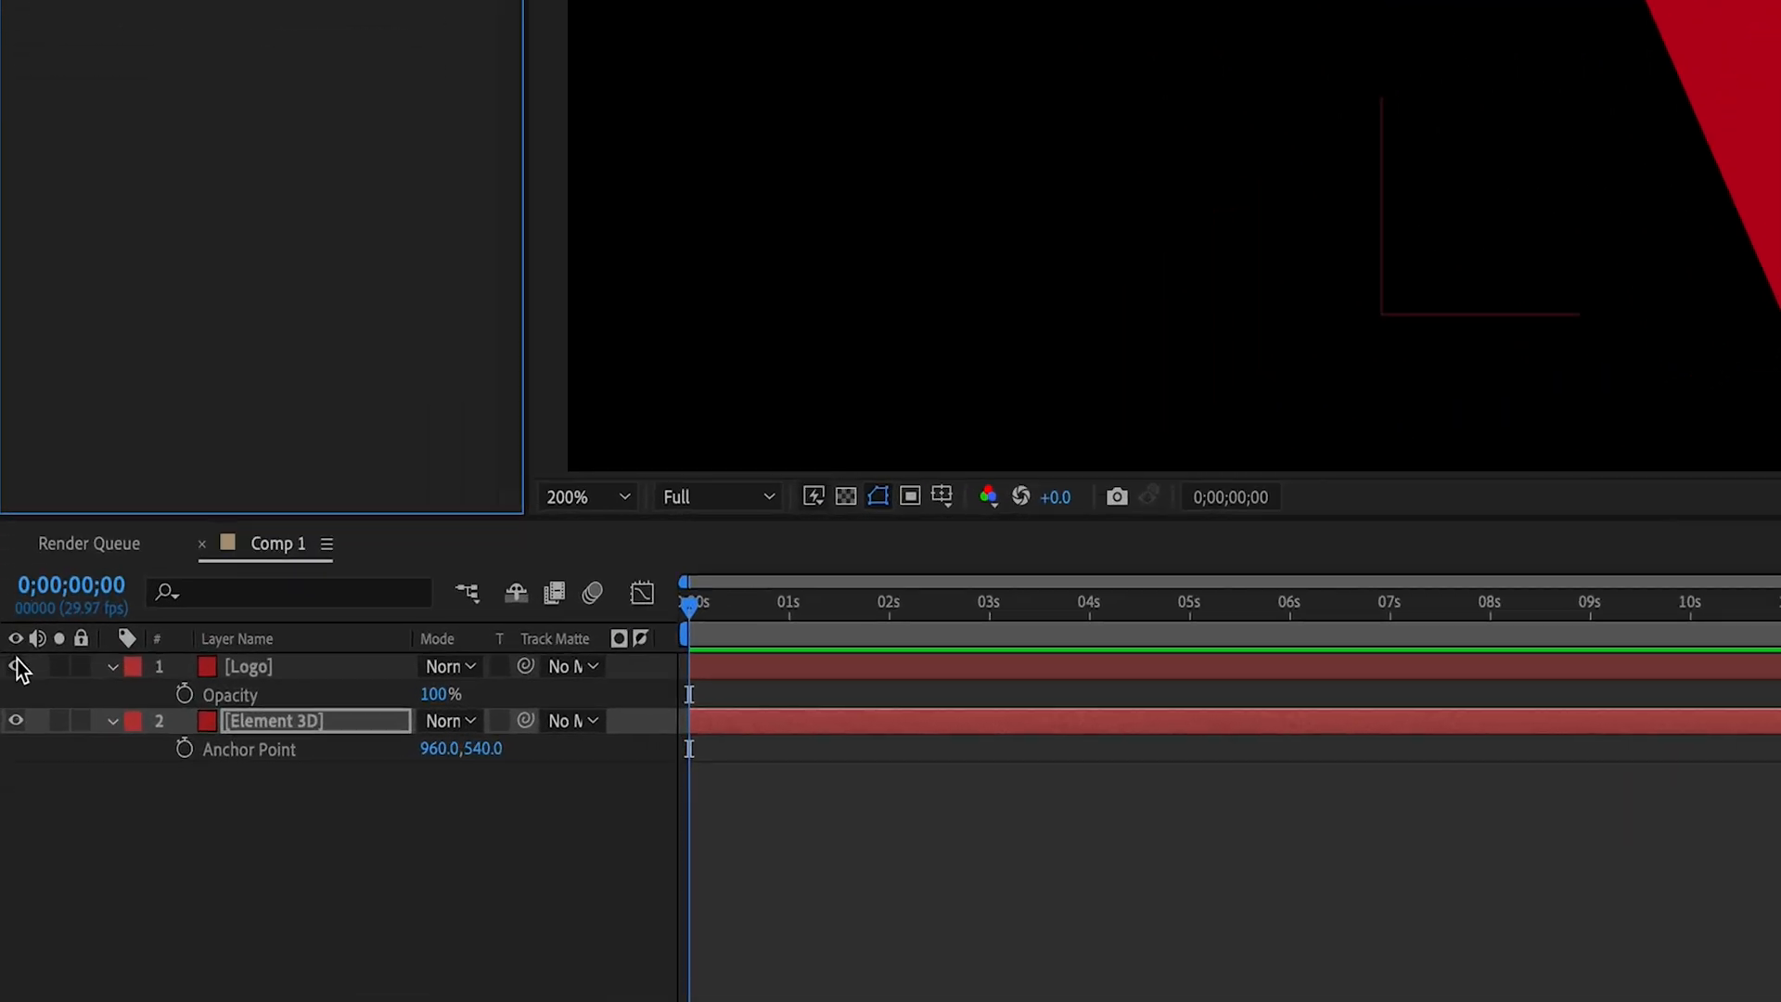
click(16, 666)
click(114, 667)
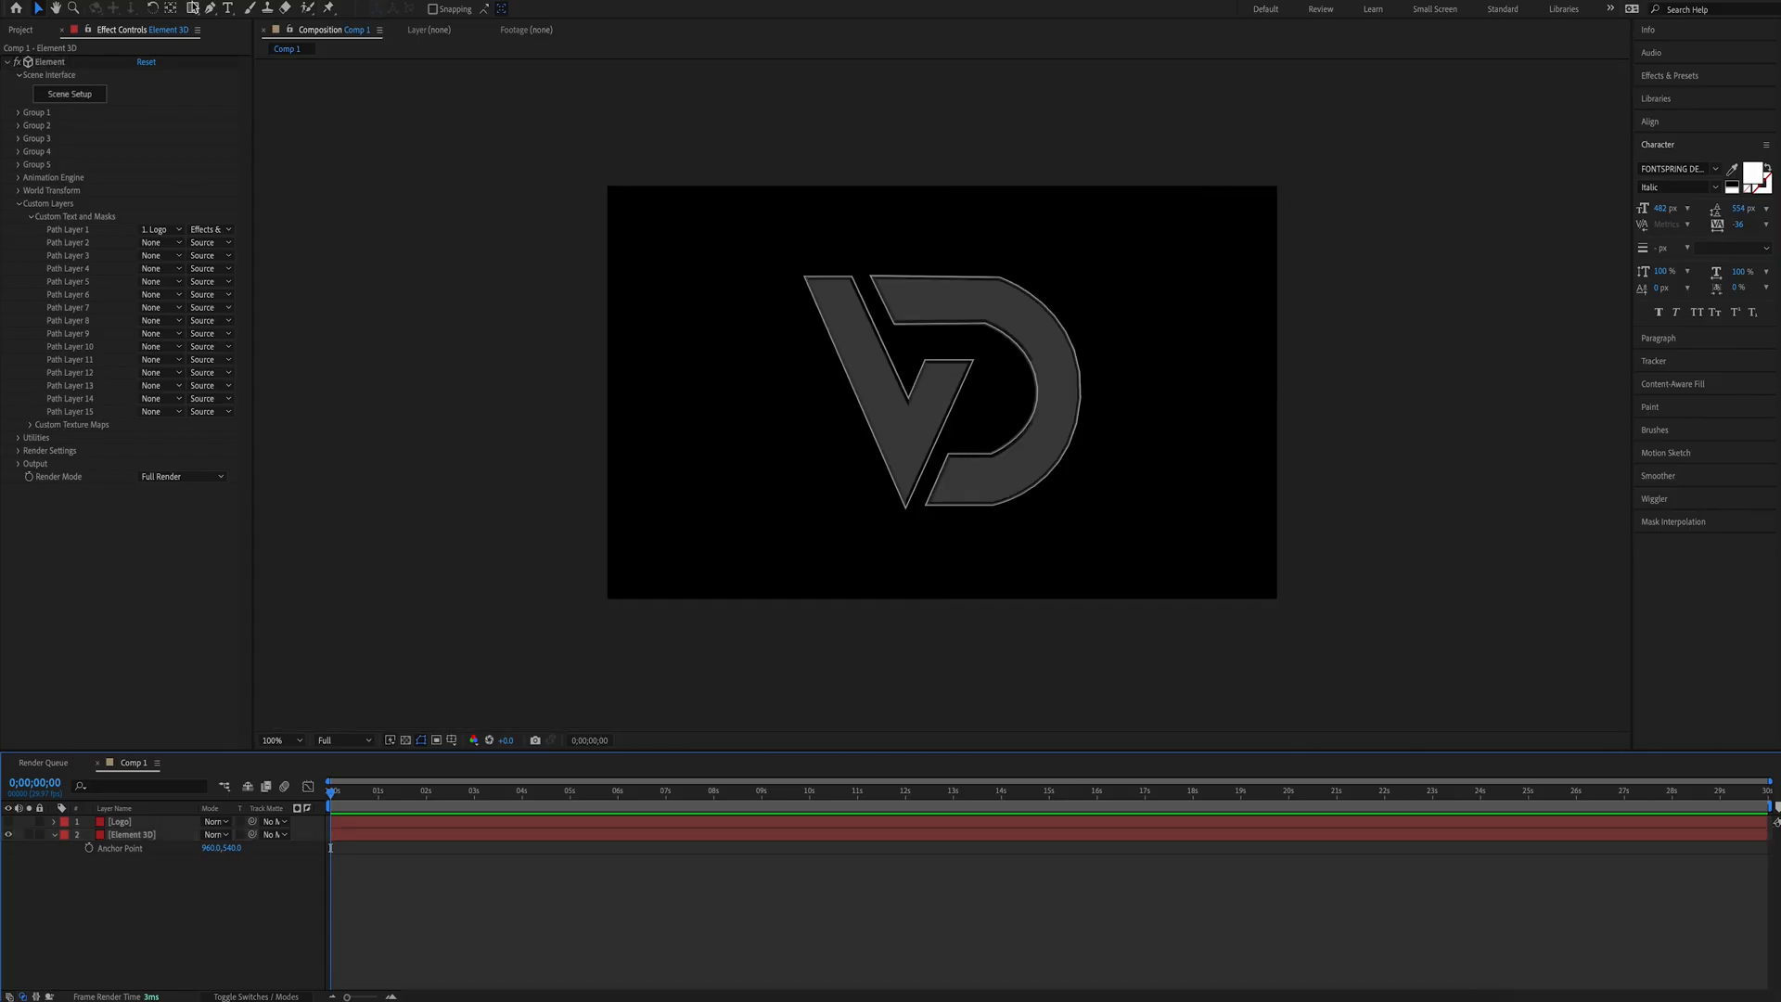
Create a two-node camera layer named Camera 1 with the Custom preset.
click(239, 0)
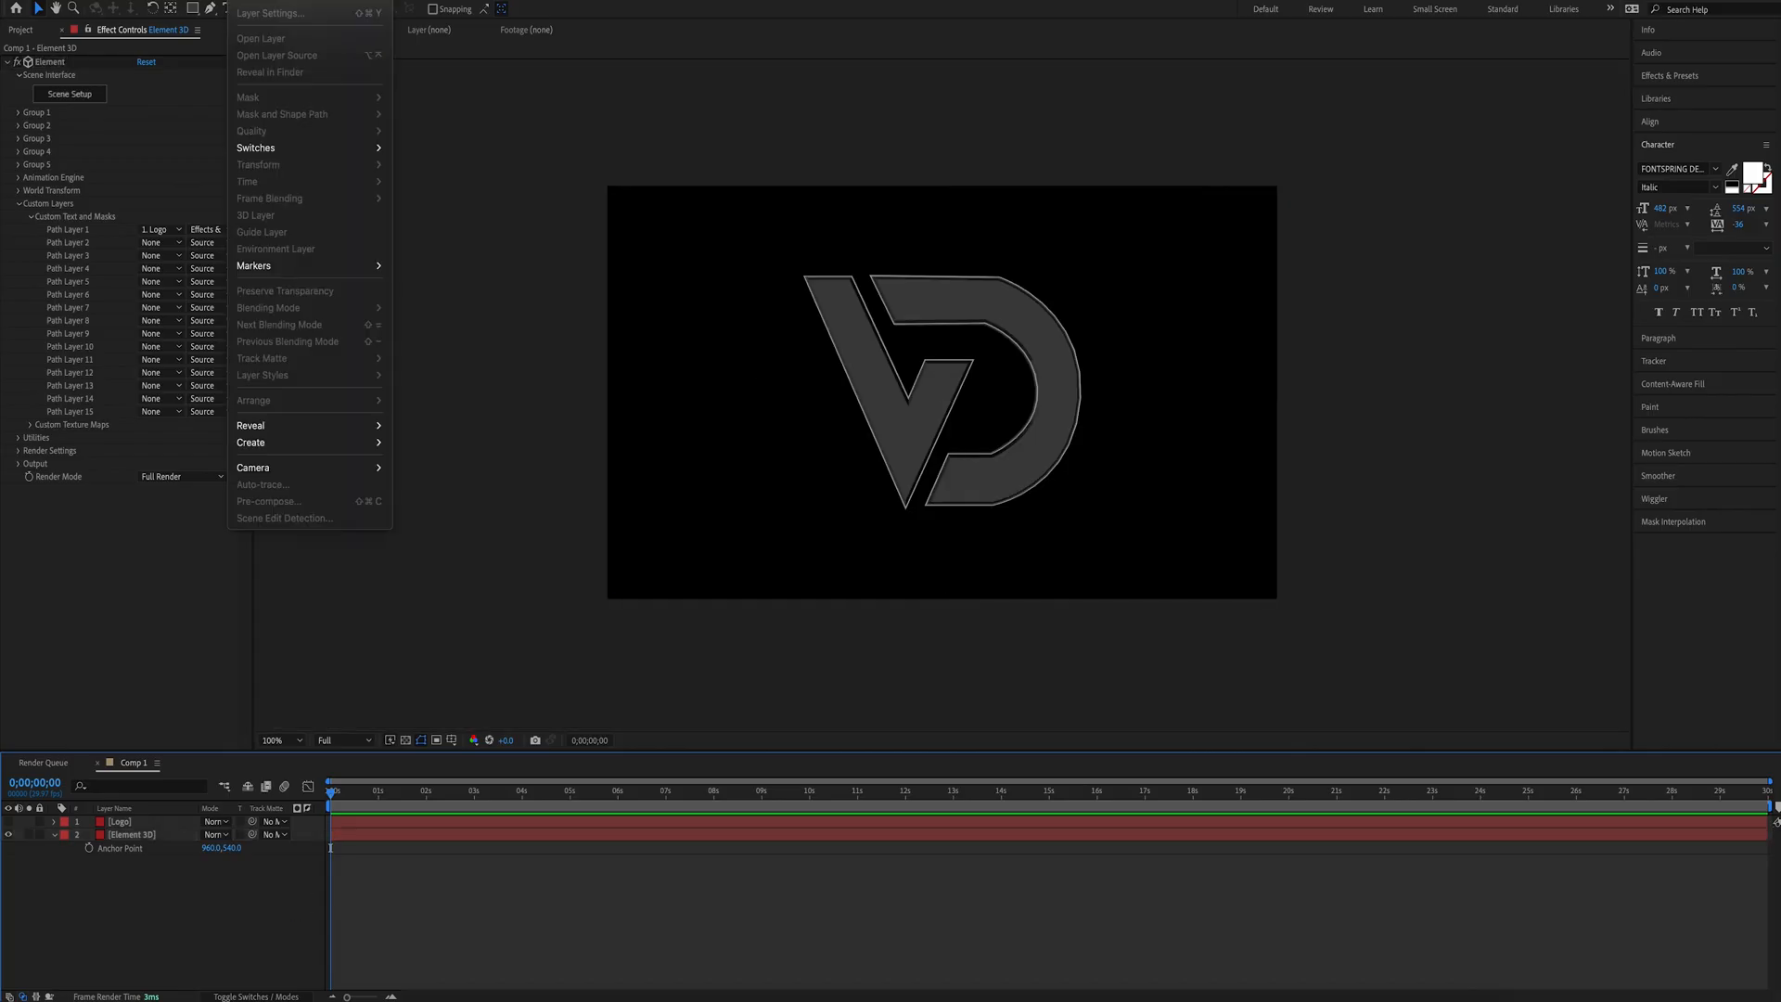
mouse_move(279, 2)
click(445, 49)
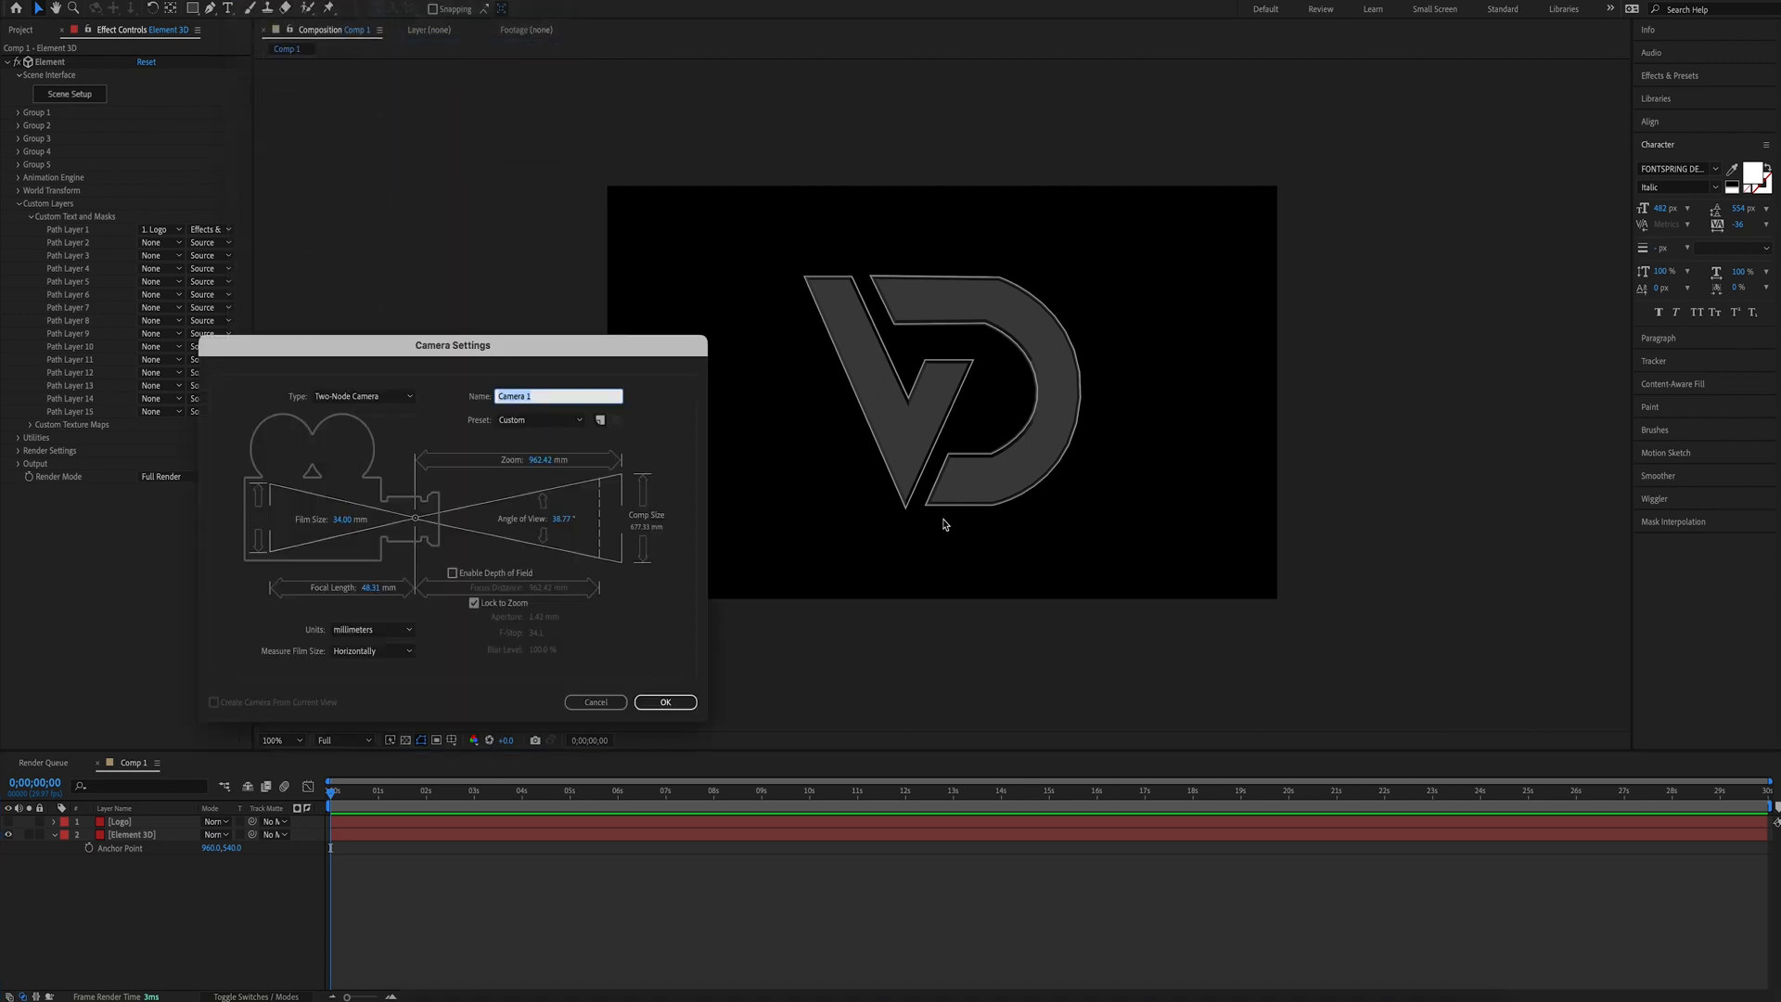
drag(498, 341, 400, 334)
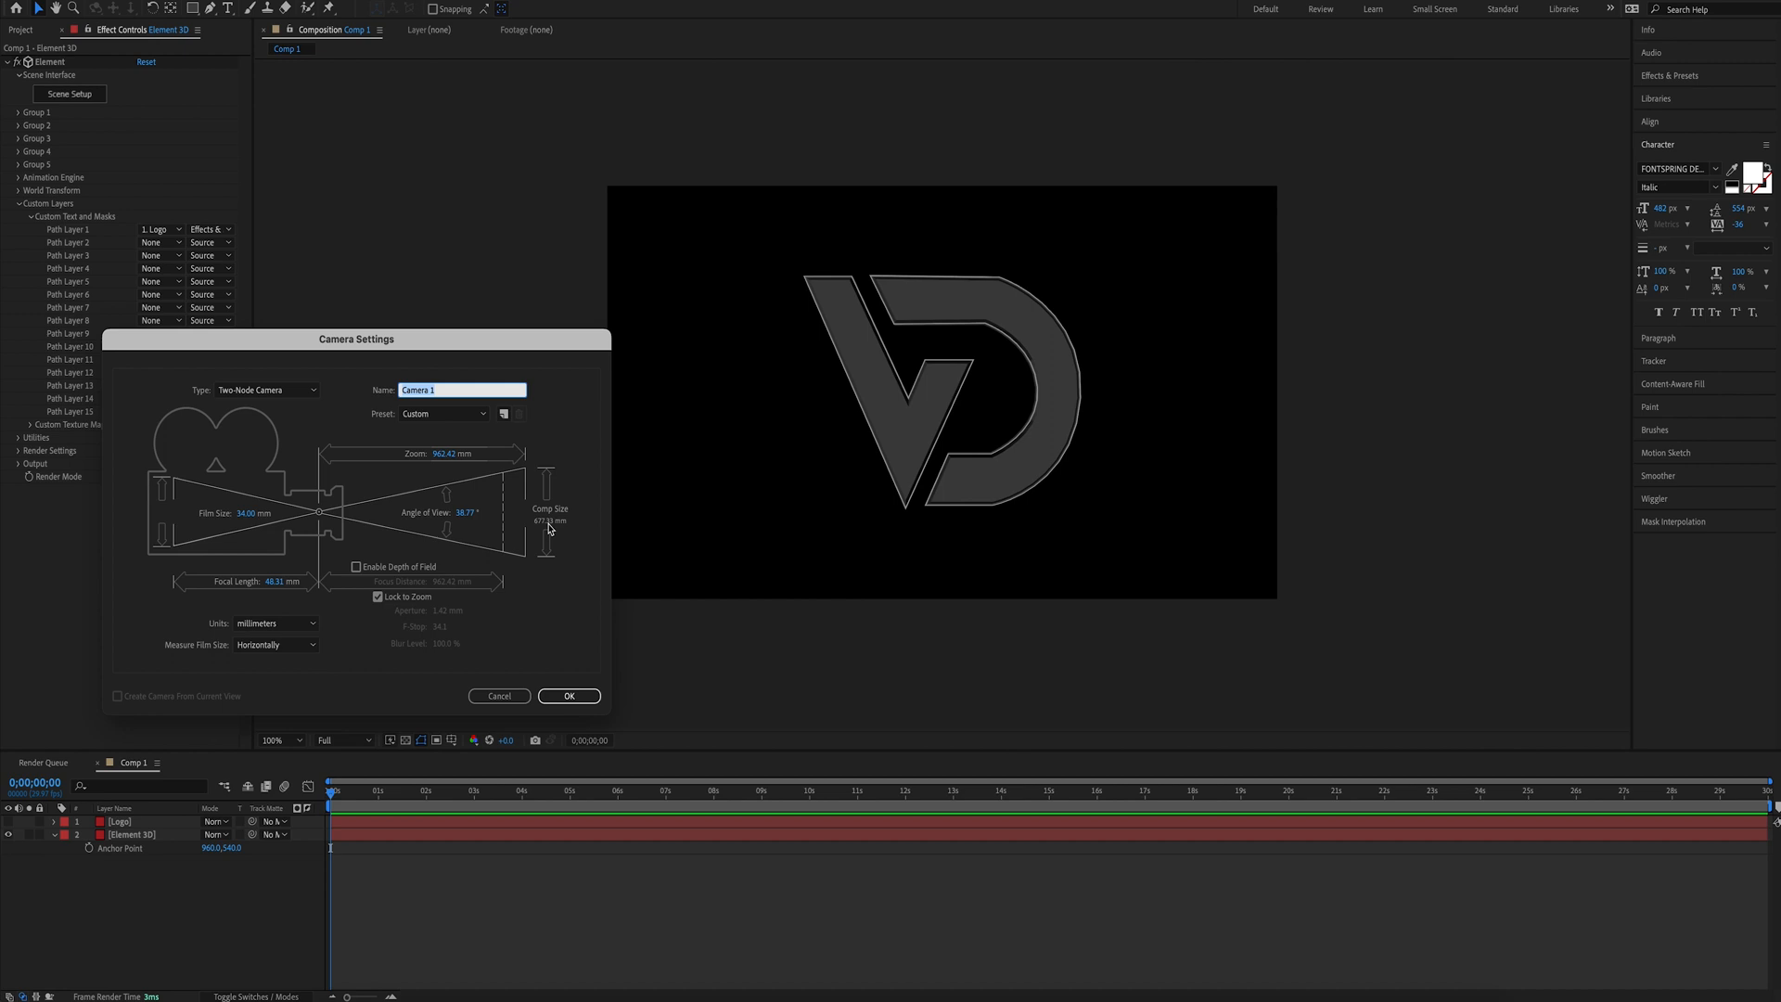
click(591, 698)
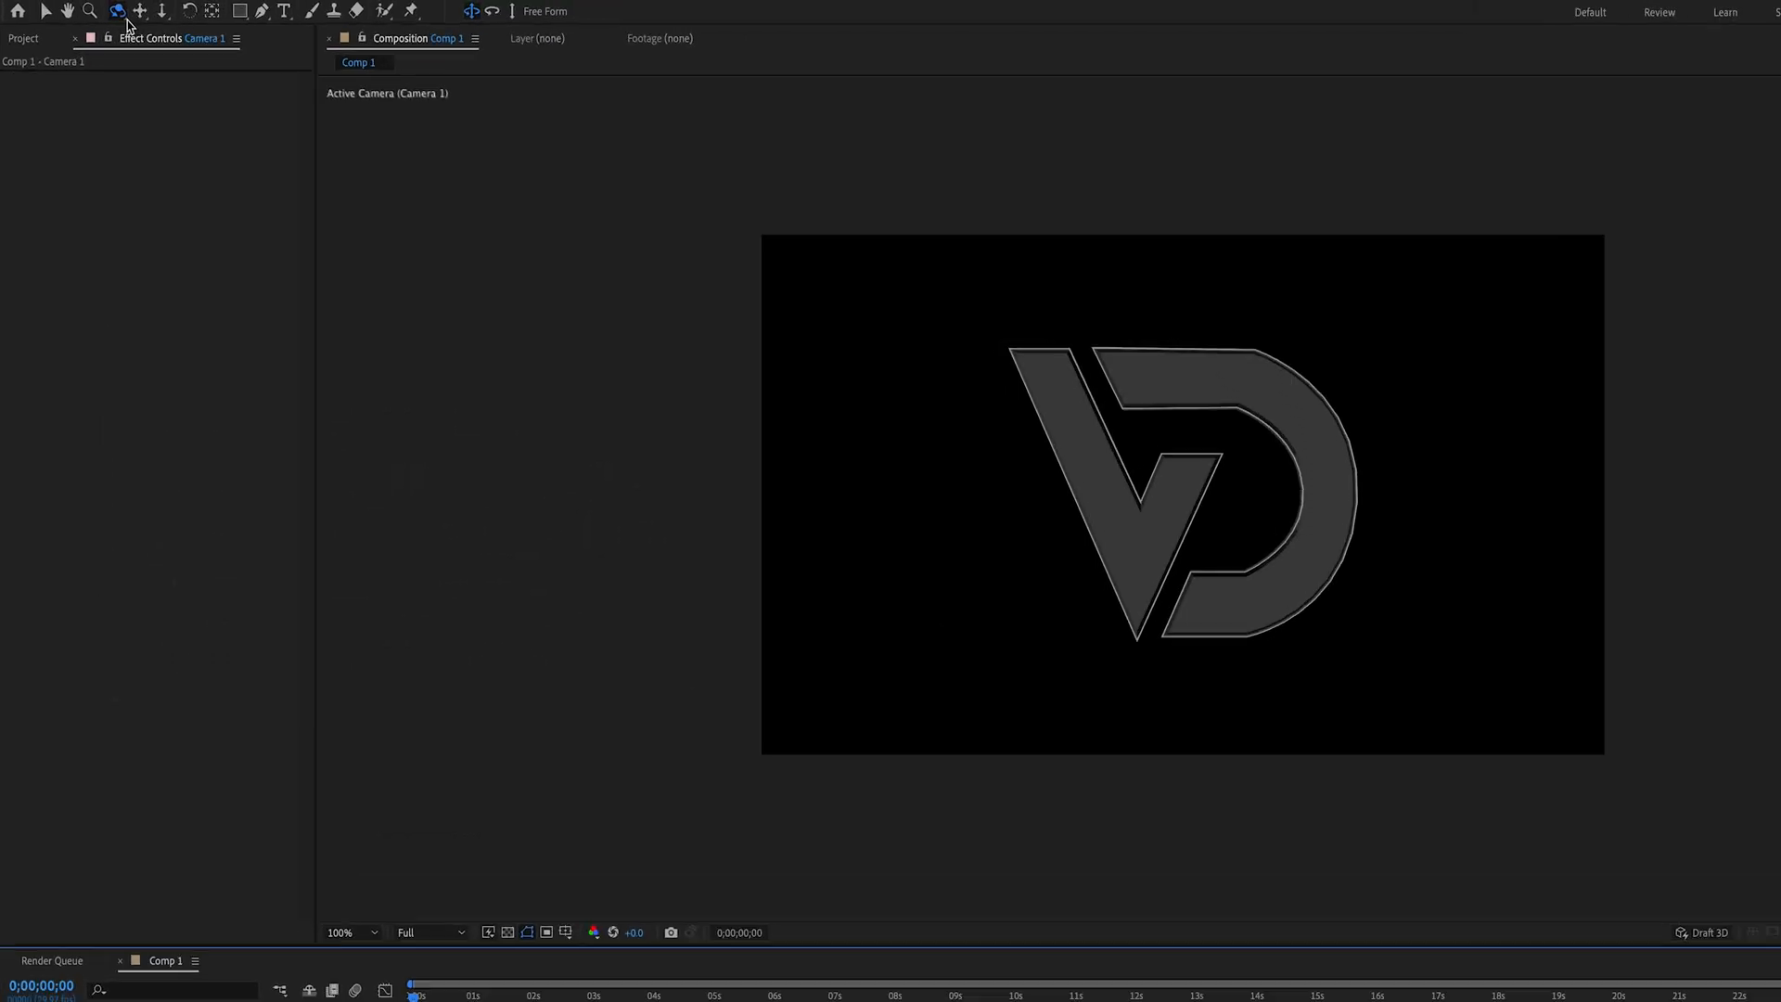
Try orbiting the camera around the logo and undo each camera move.
click(96, 9)
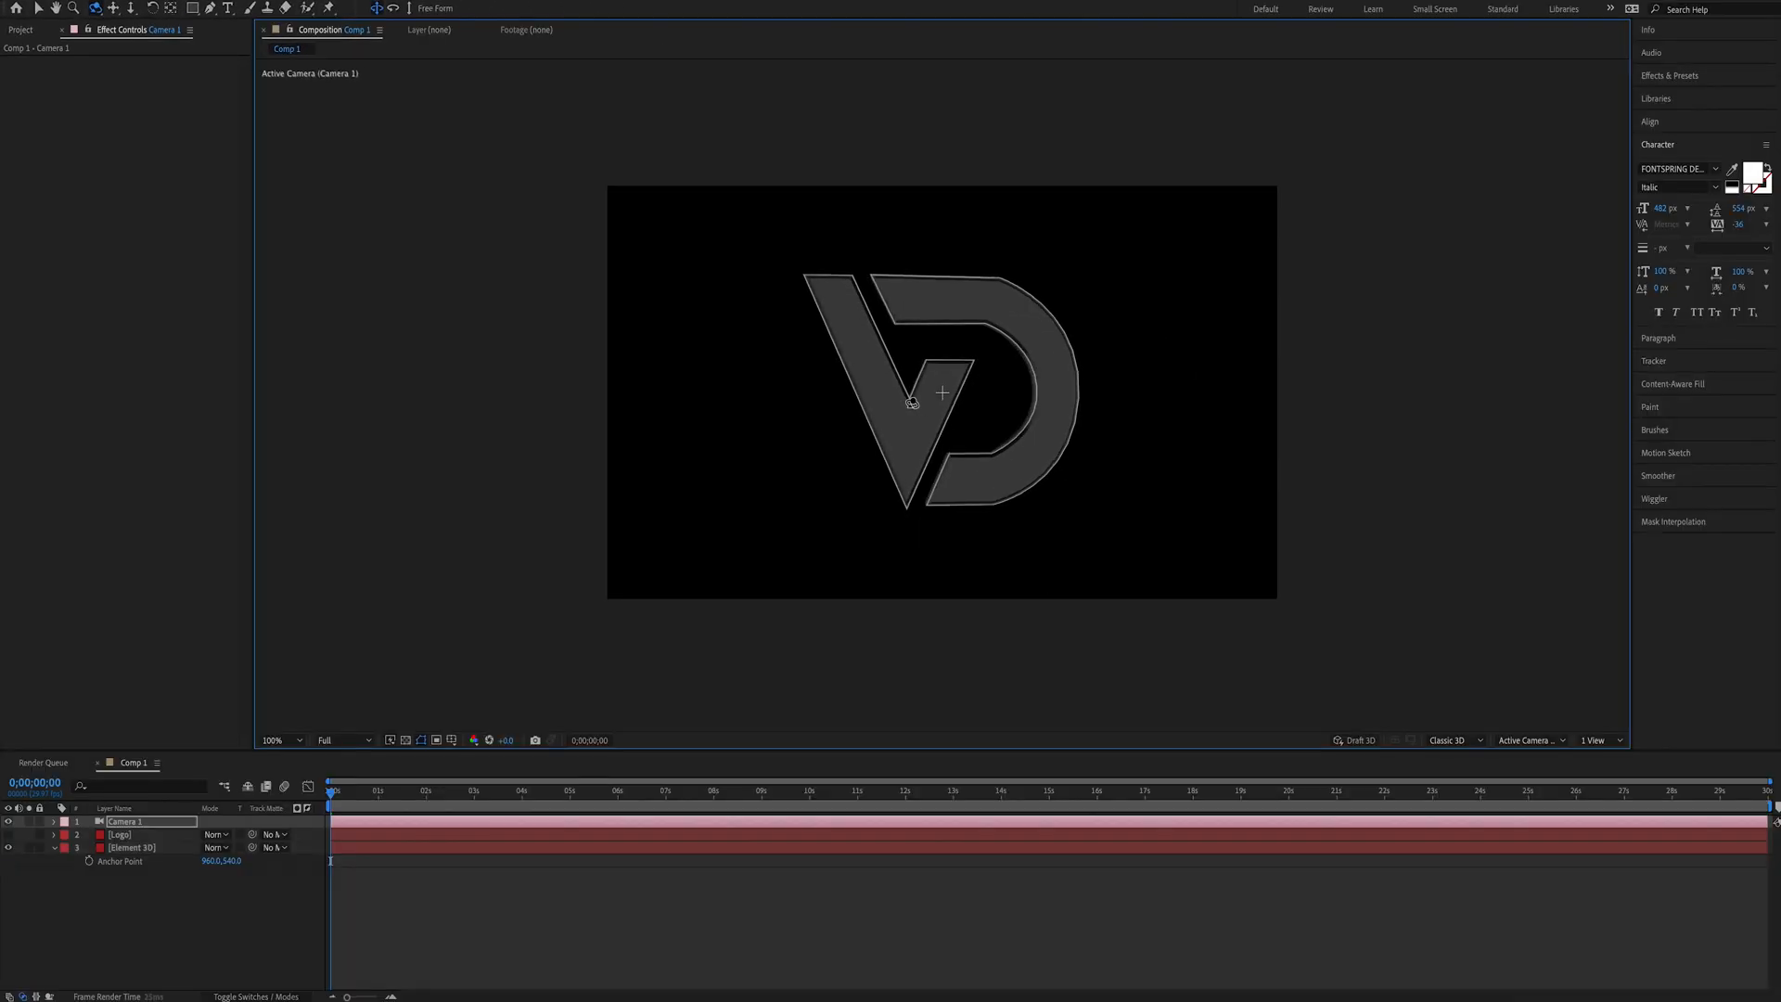
drag(1173, 527, 1267, 635)
key(ctrl+z)
drag(951, 461, 1053, 464)
key(ctrl+z)
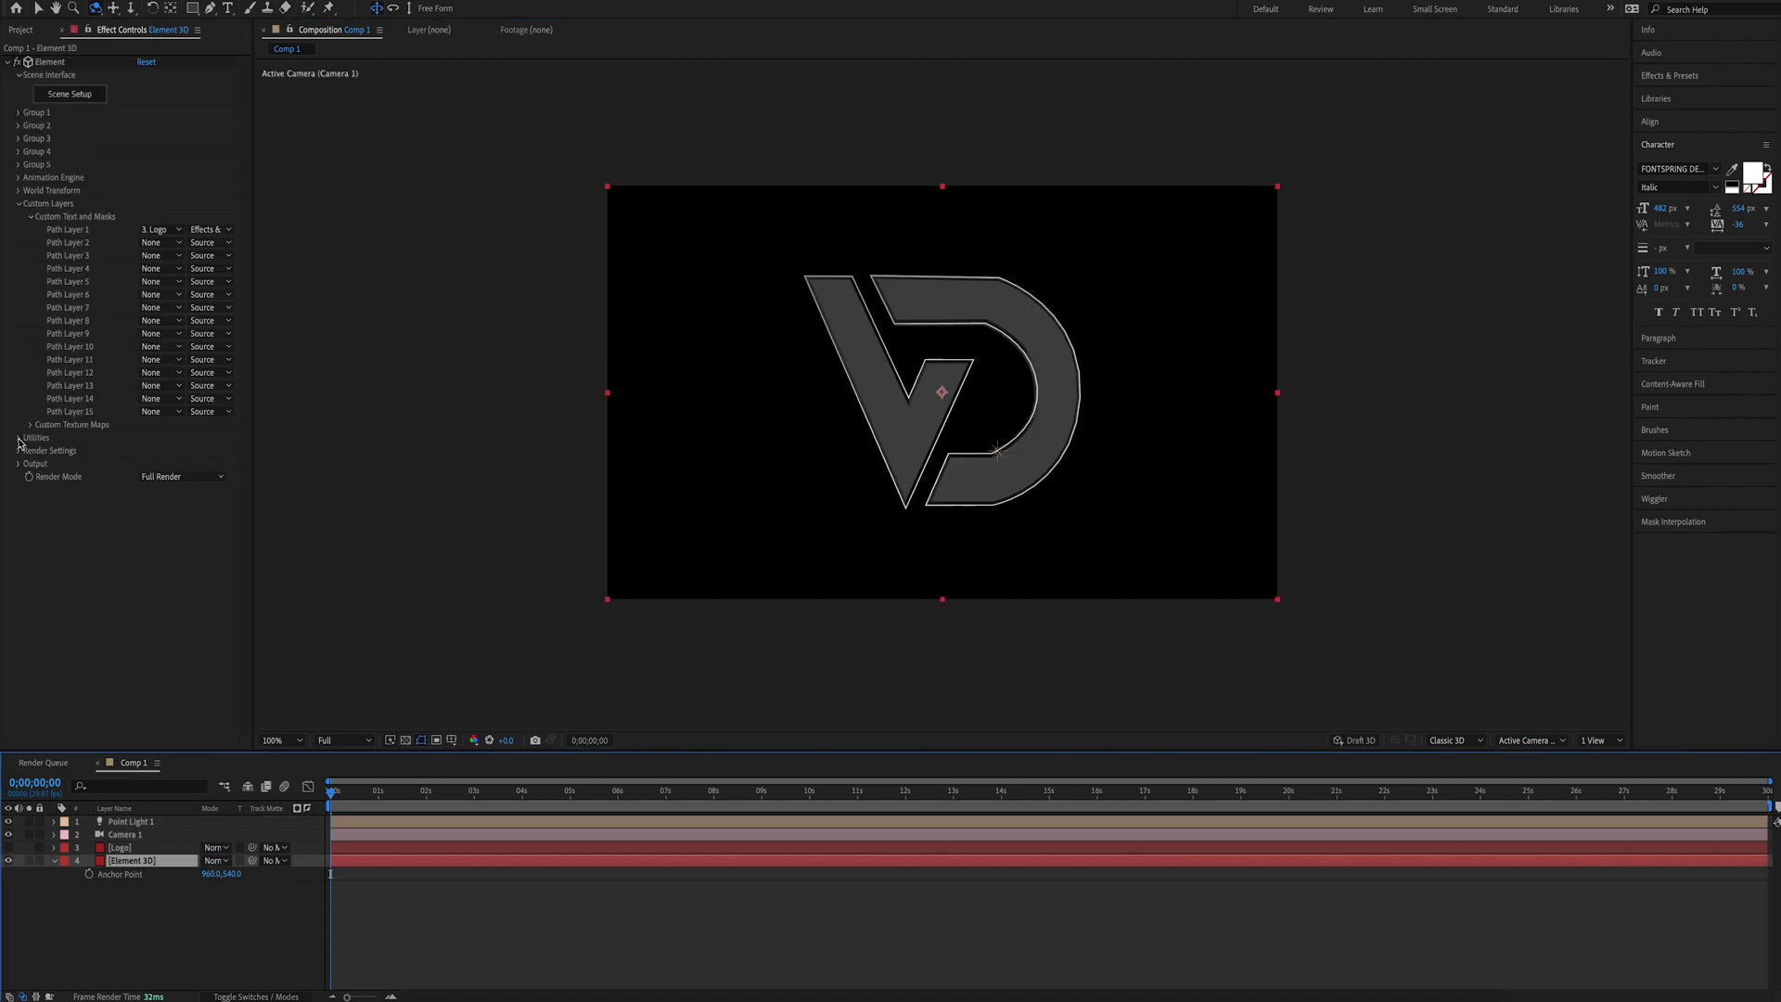
Enable ambient occlusion in the Element render settings and set the AO Mode to Ray-Traced.
click(18, 450)
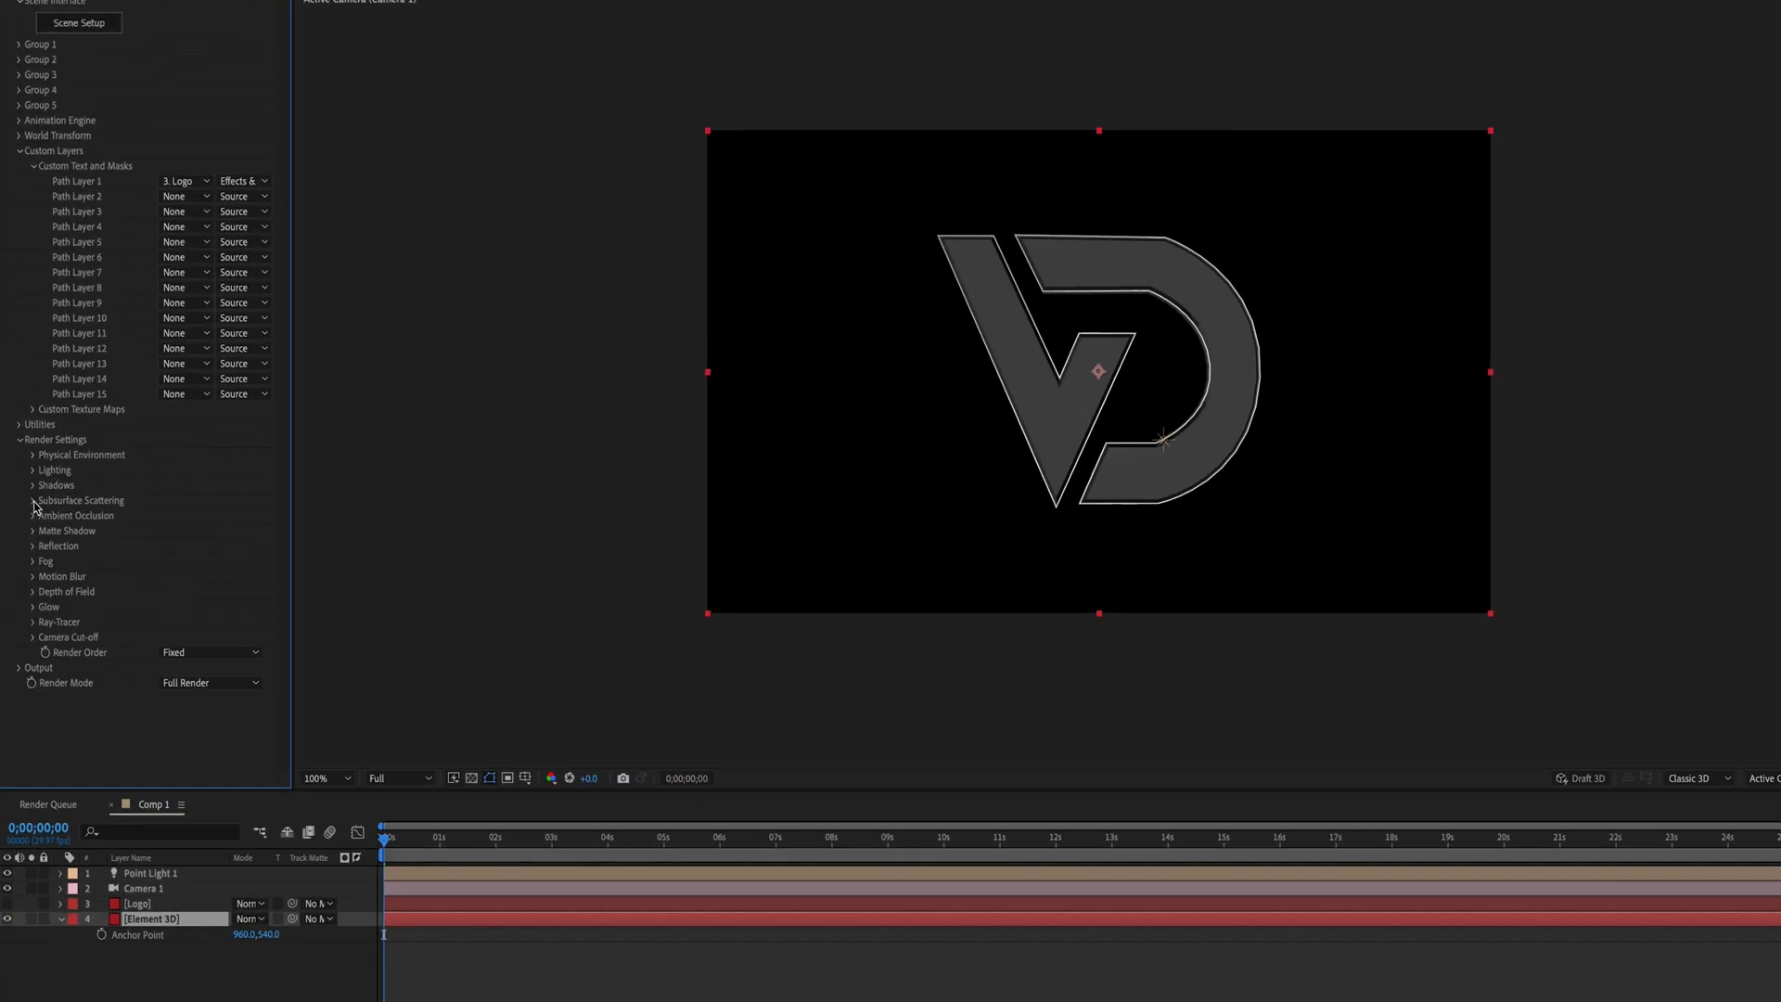
click(31, 503)
click(32, 503)
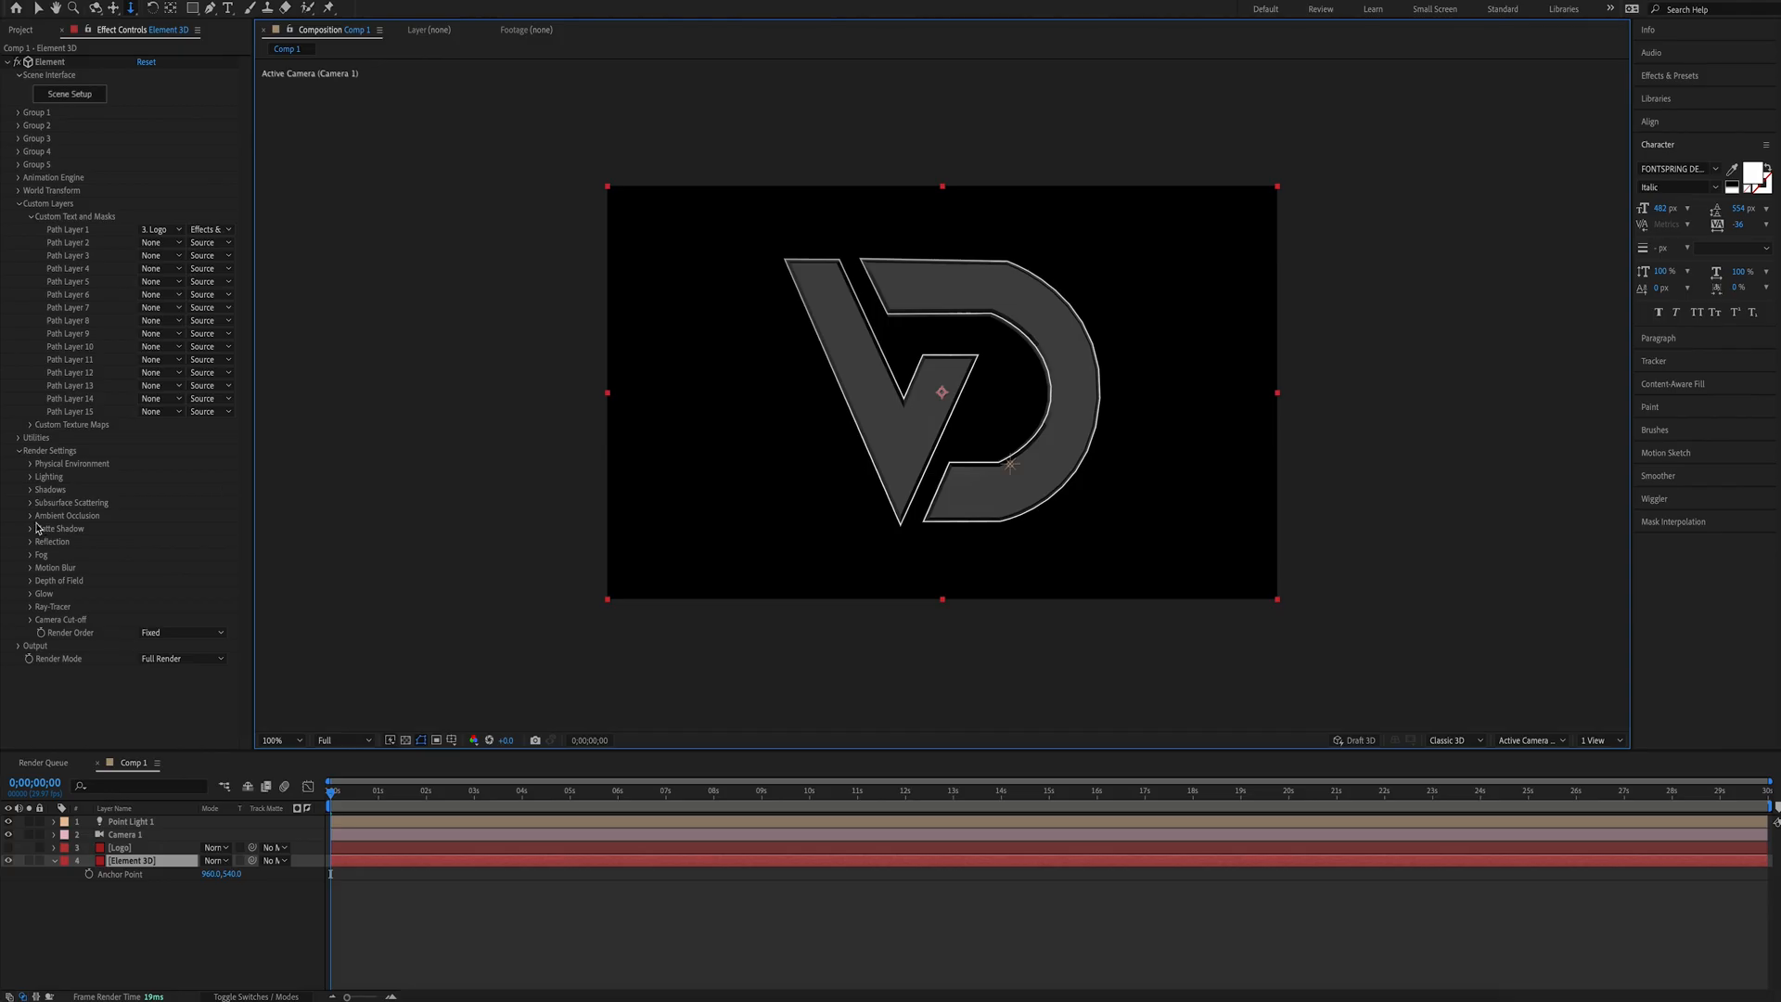
click(30, 515)
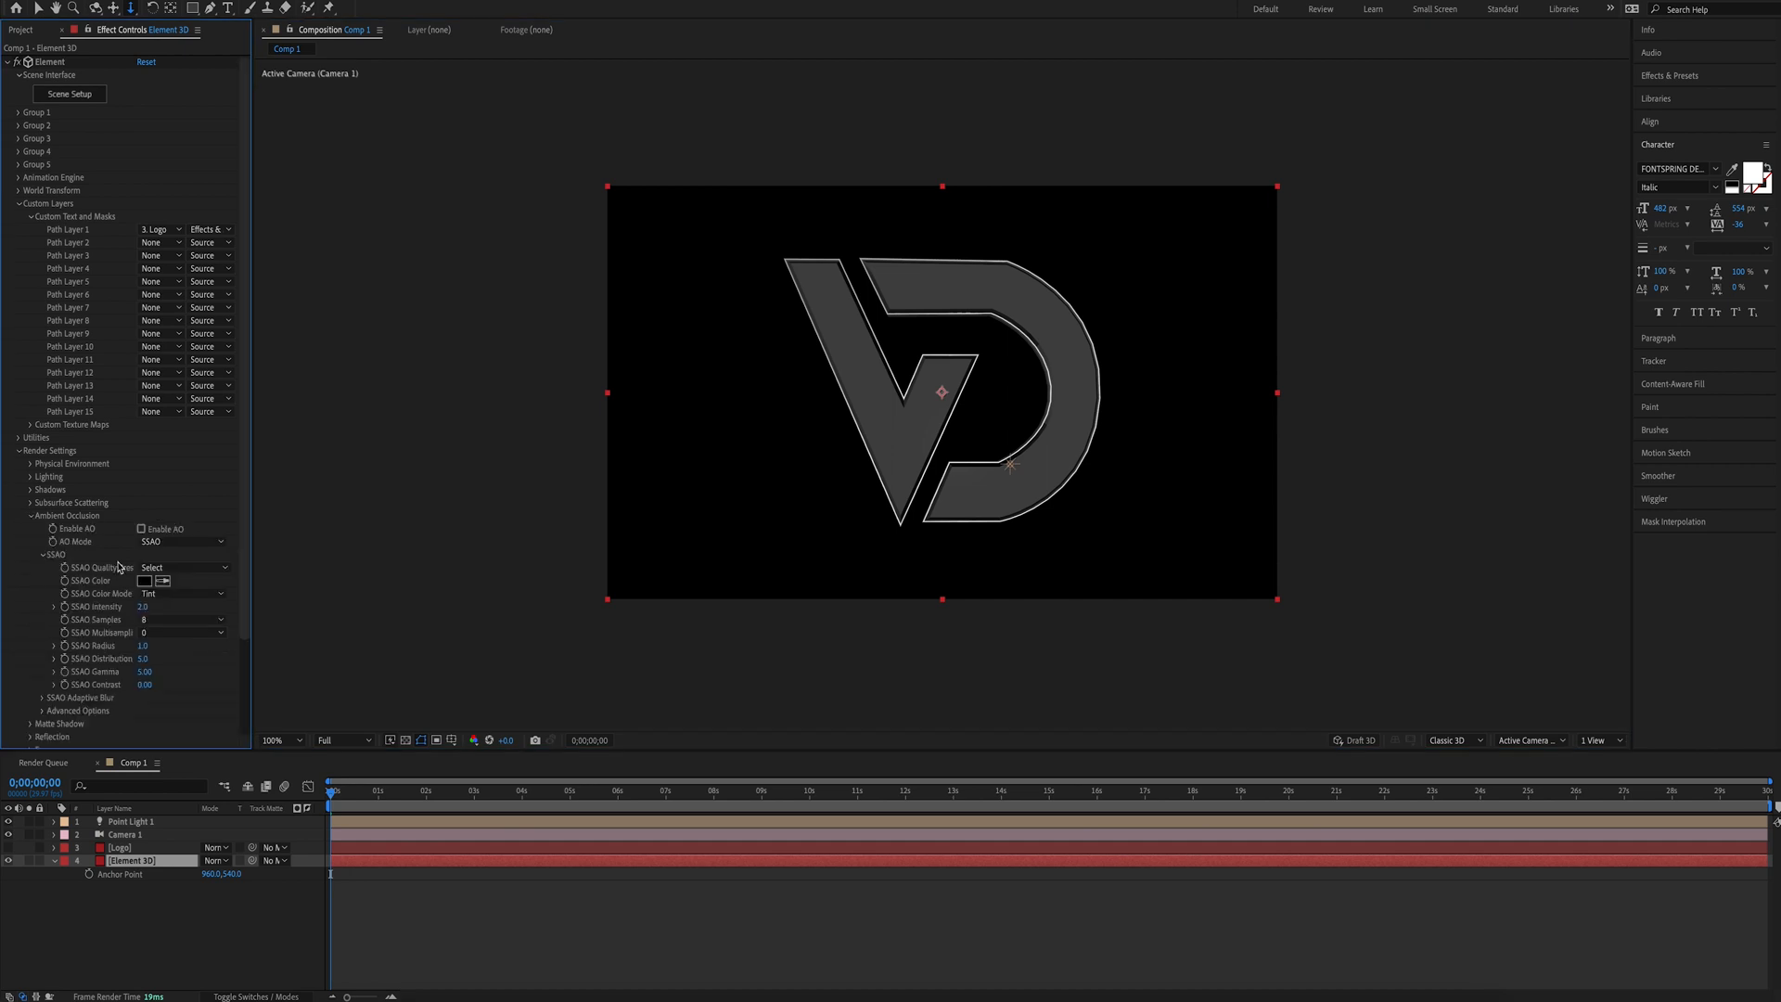
click(141, 529)
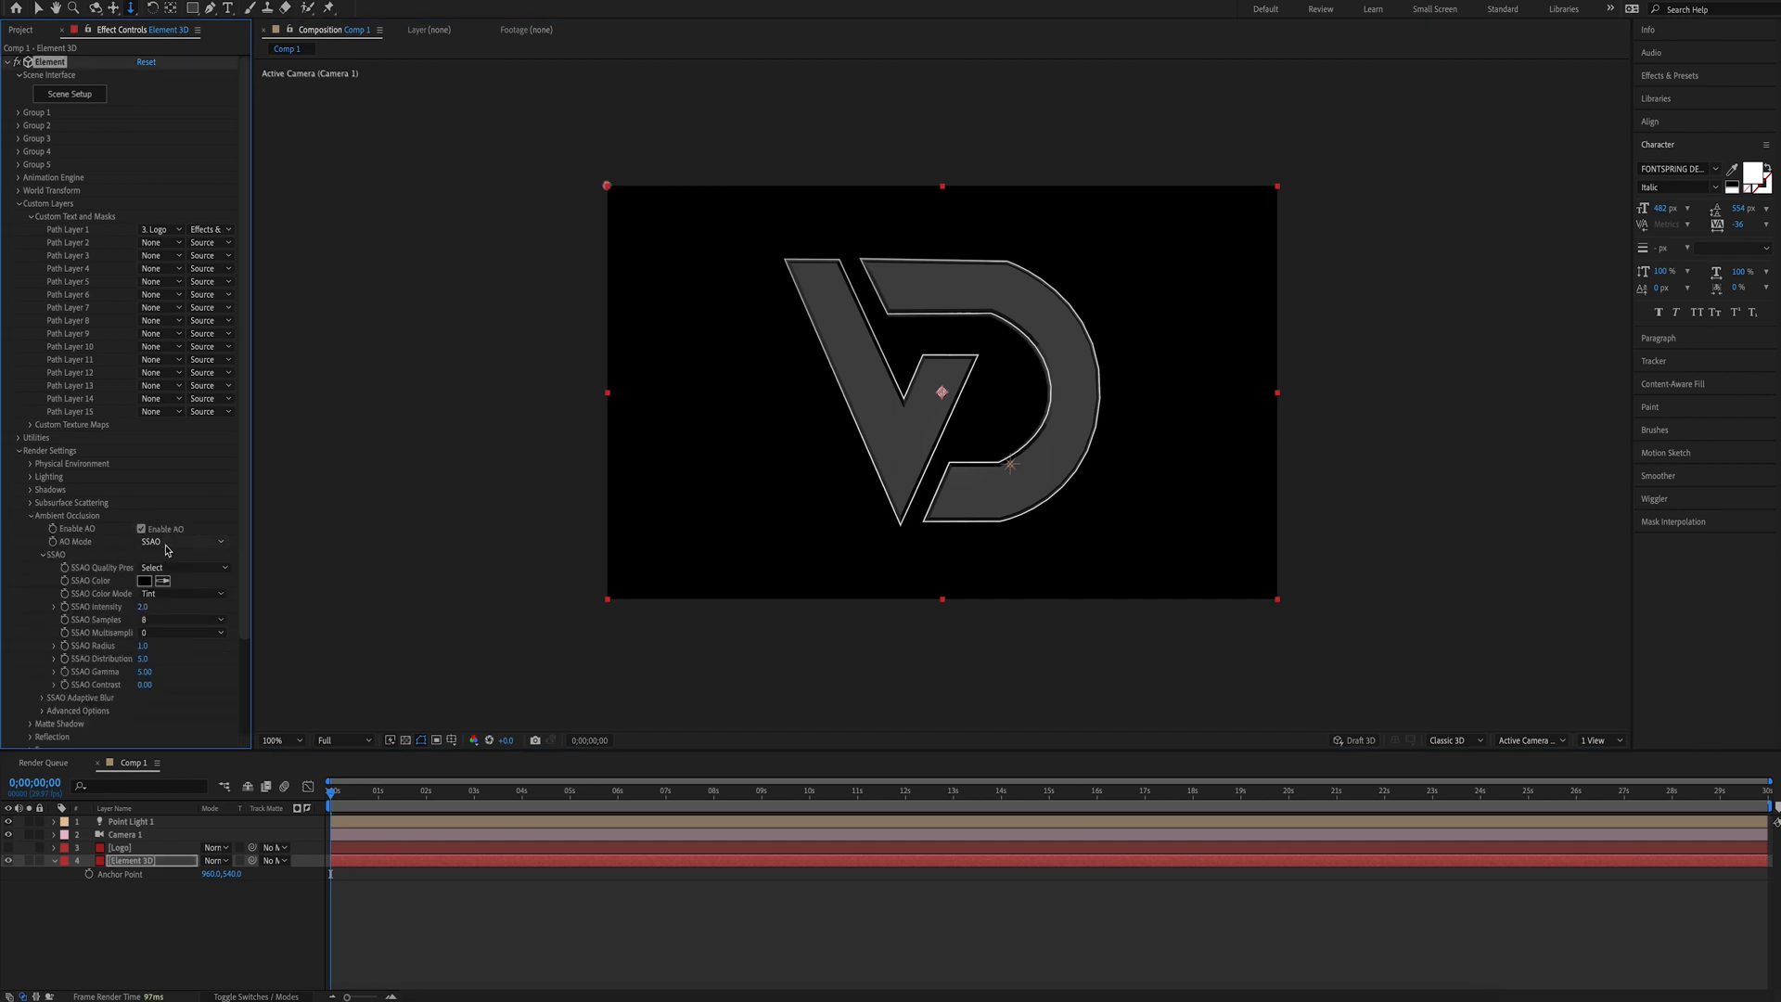
click(179, 542)
click(181, 576)
Orbit the camera to a slightly angled view of the logo.
key(c)
key(c)
drag(985, 441, 969, 483)
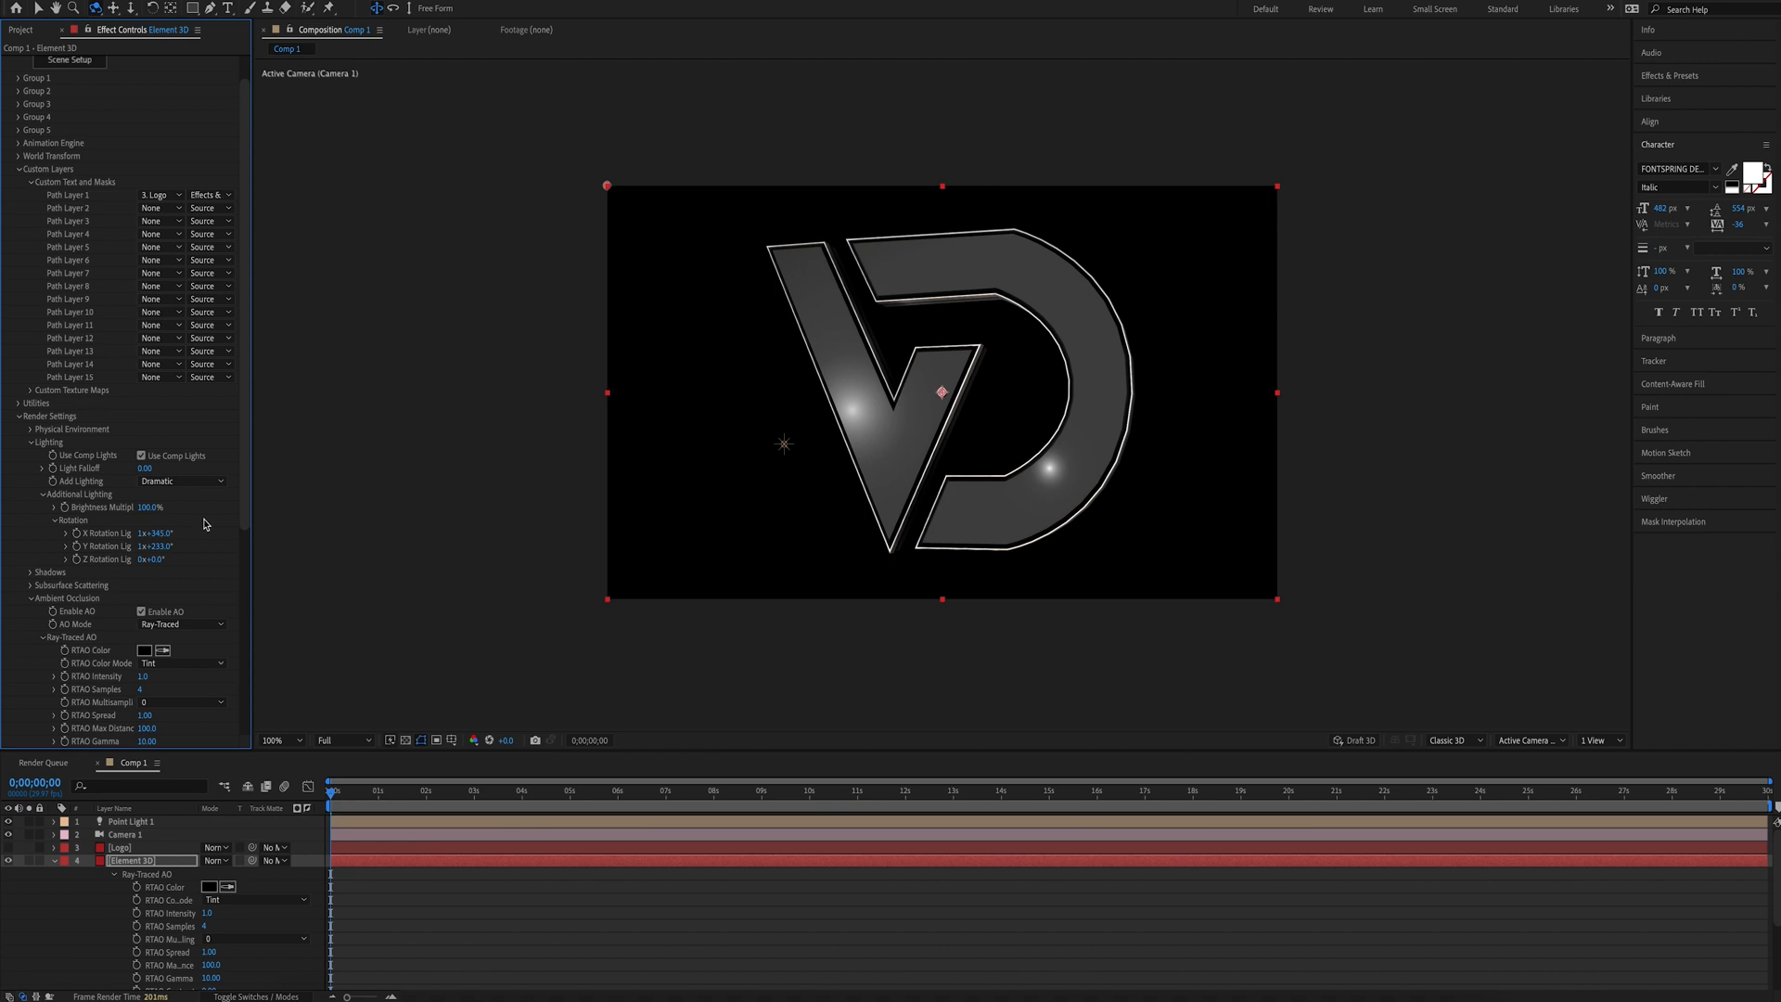
Set the Additional Lighting brightness multiplier to 382% and its Z rotation to 1x+35°.
drag(147, 508, 281, 535)
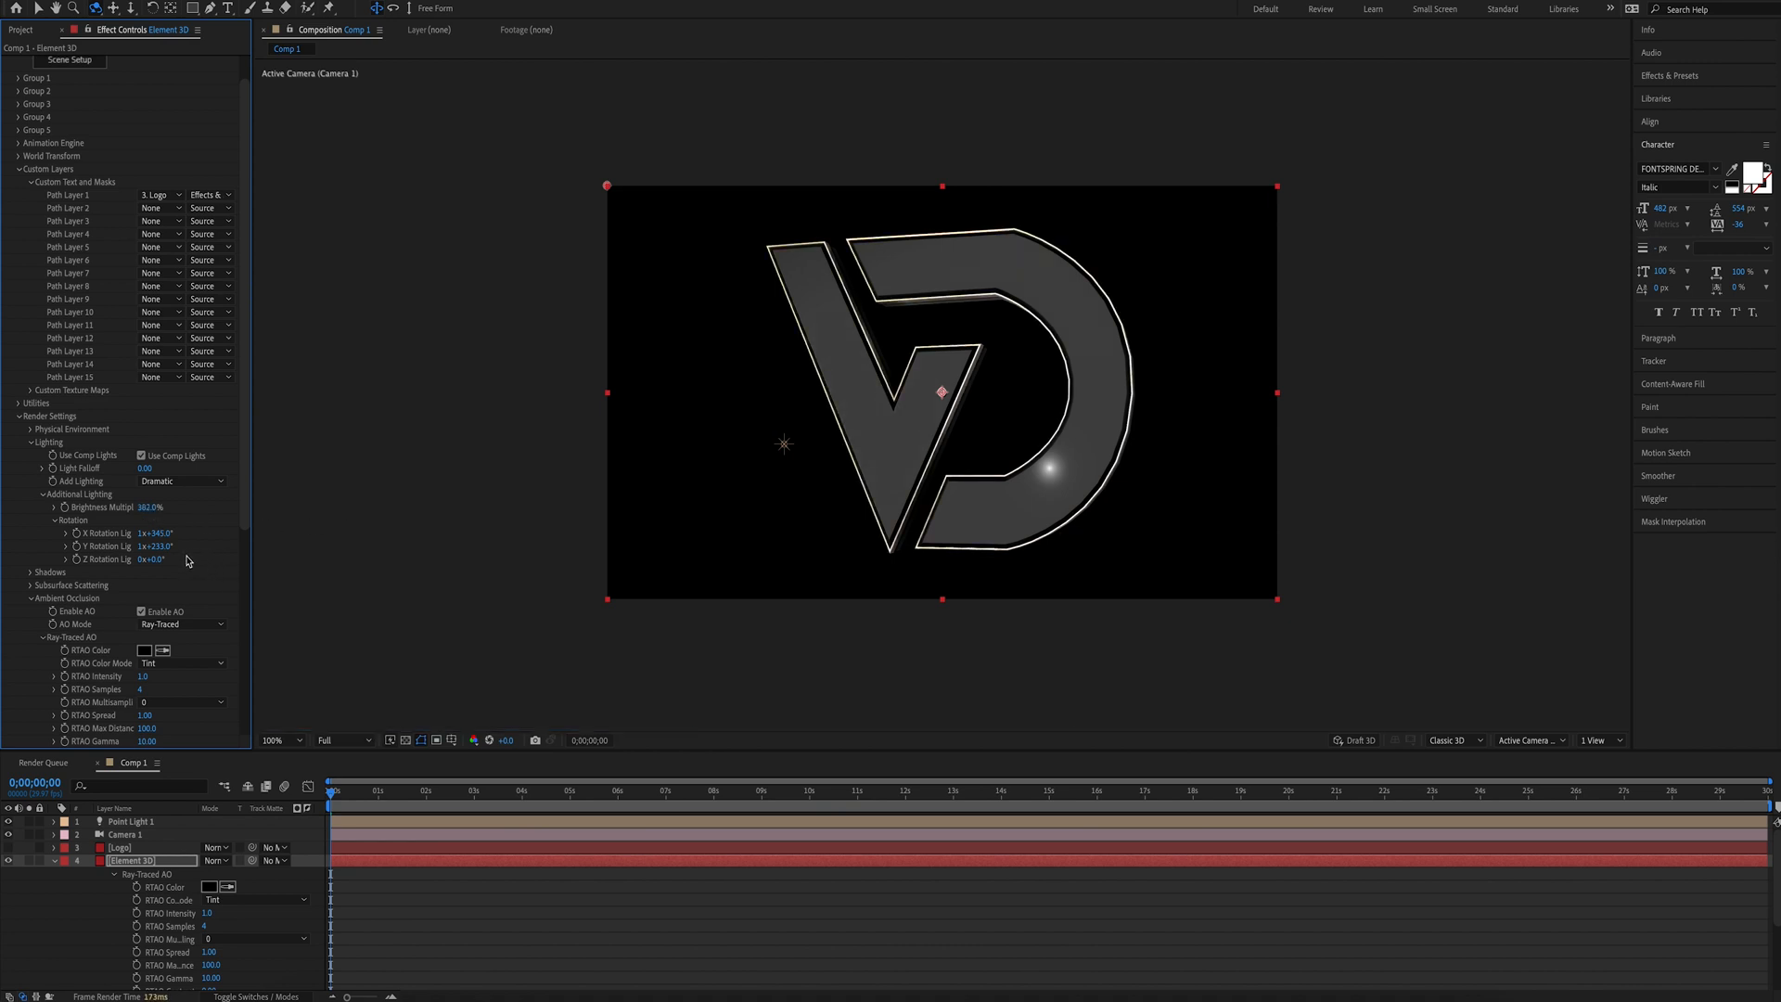
drag(158, 560, 521, 565)
click(70, 59)
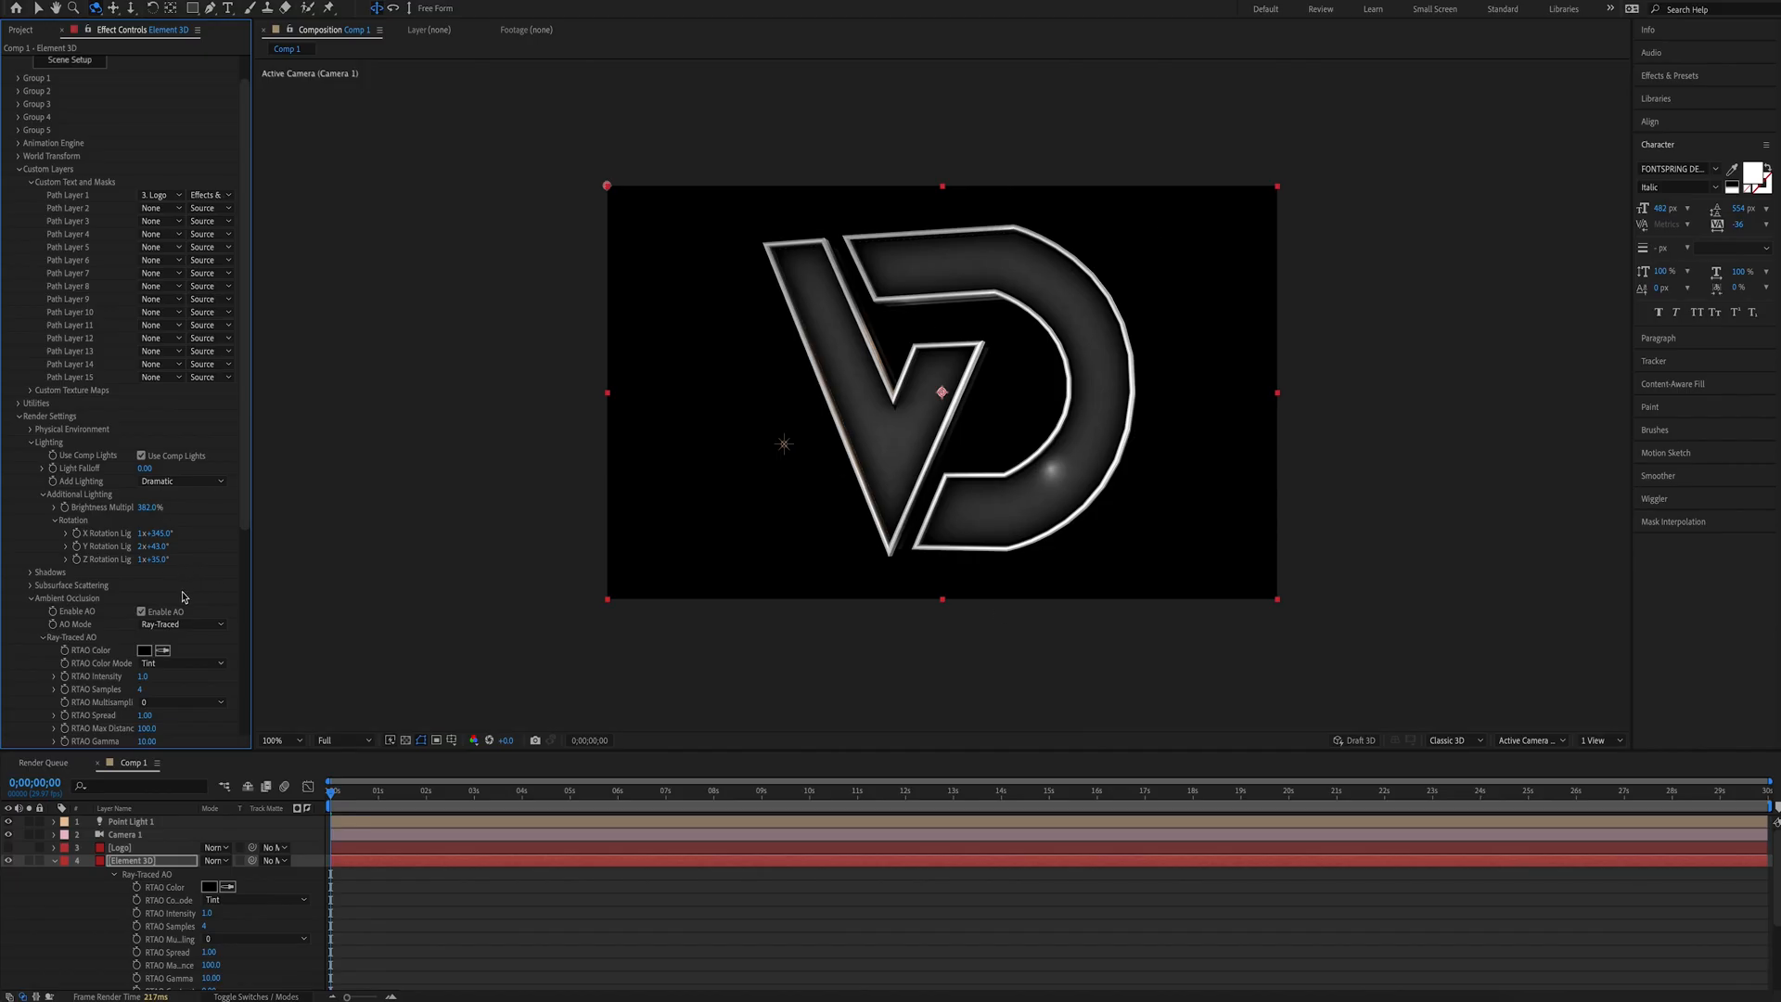
Lower the RTAO Gamma of the ray-traced ambient occlusion to 4.61.
scroll(194, 579, down, 3)
scroll(186, 691, down, 2)
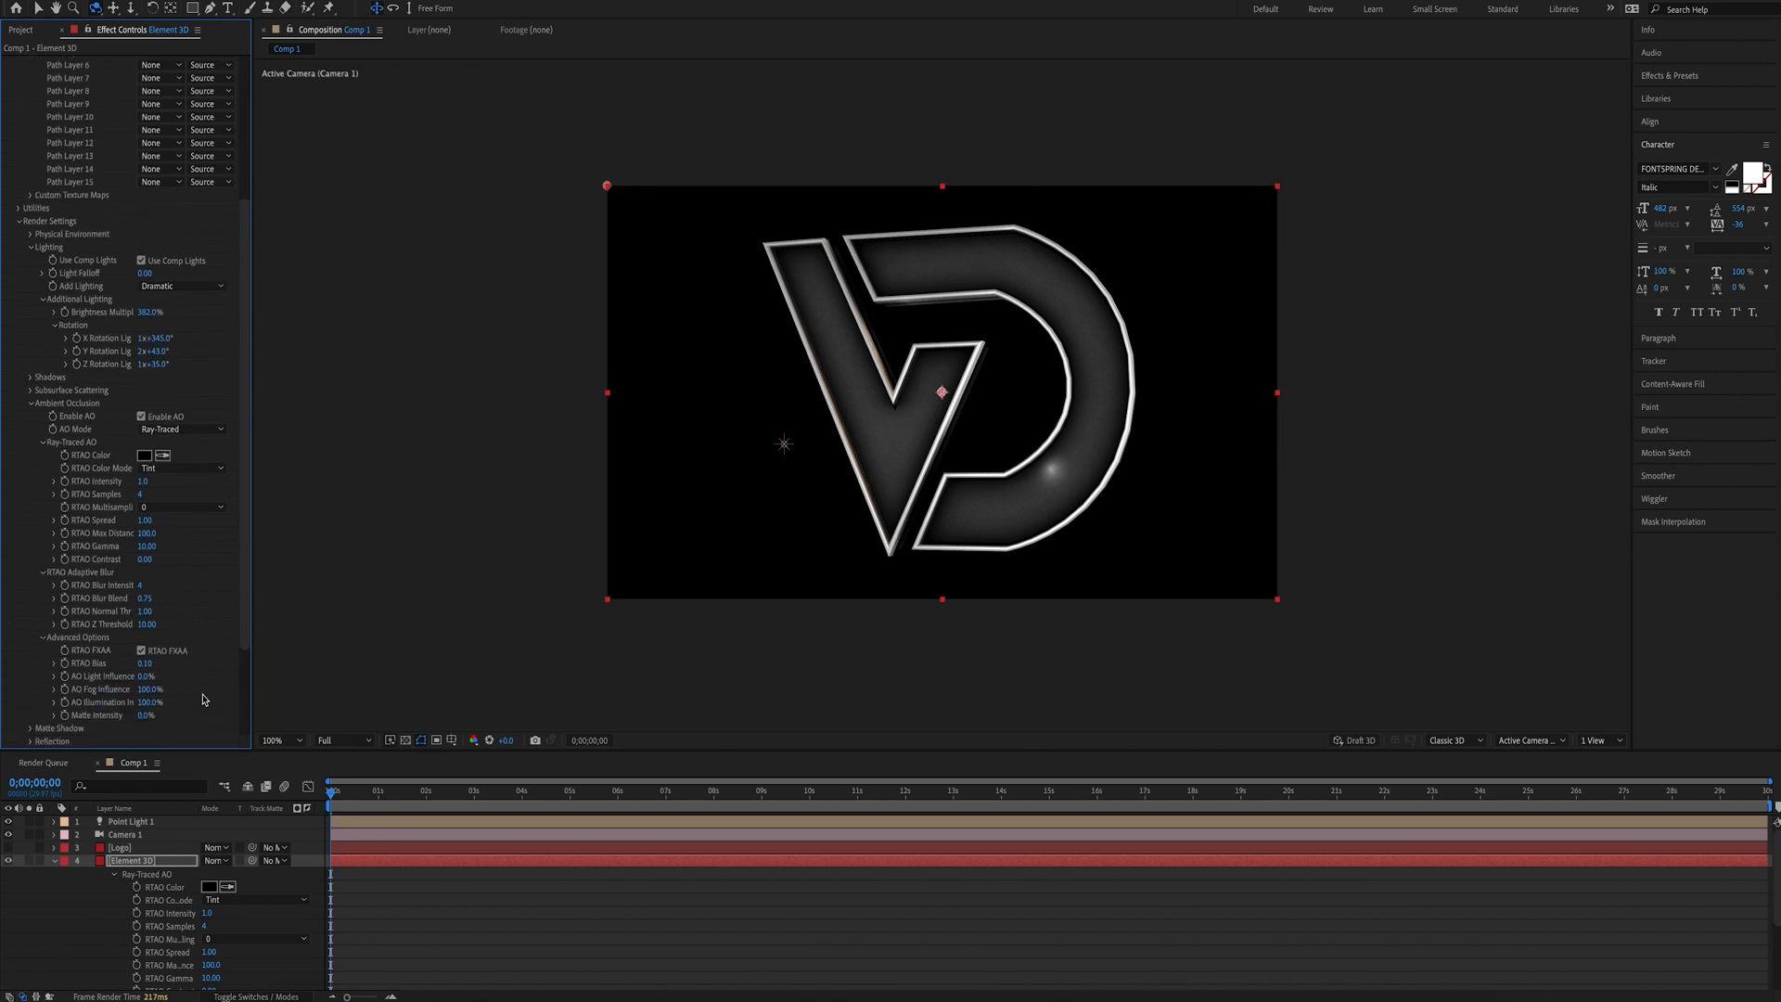
click(96, 524)
drag(145, 523, 93, 523)
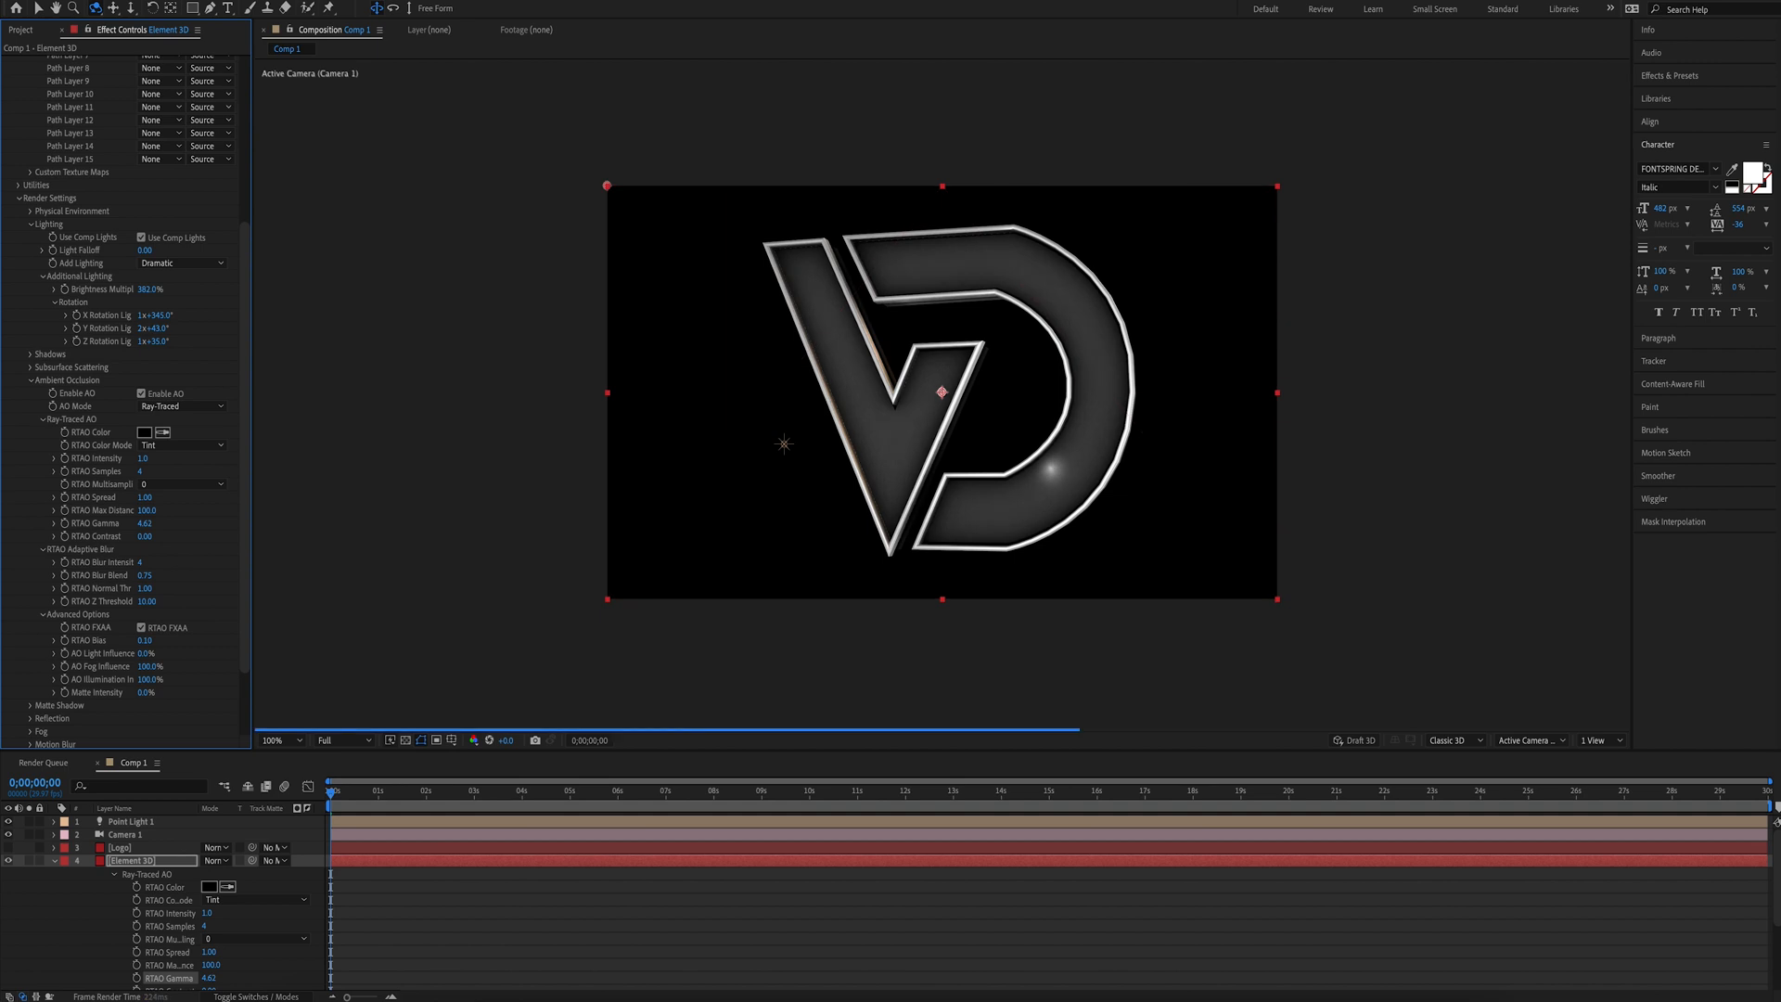
Orbit and dolly the camera to frame the logo closer and at a stronger angle.
drag(1000, 430, 1007, 429)
key(c)
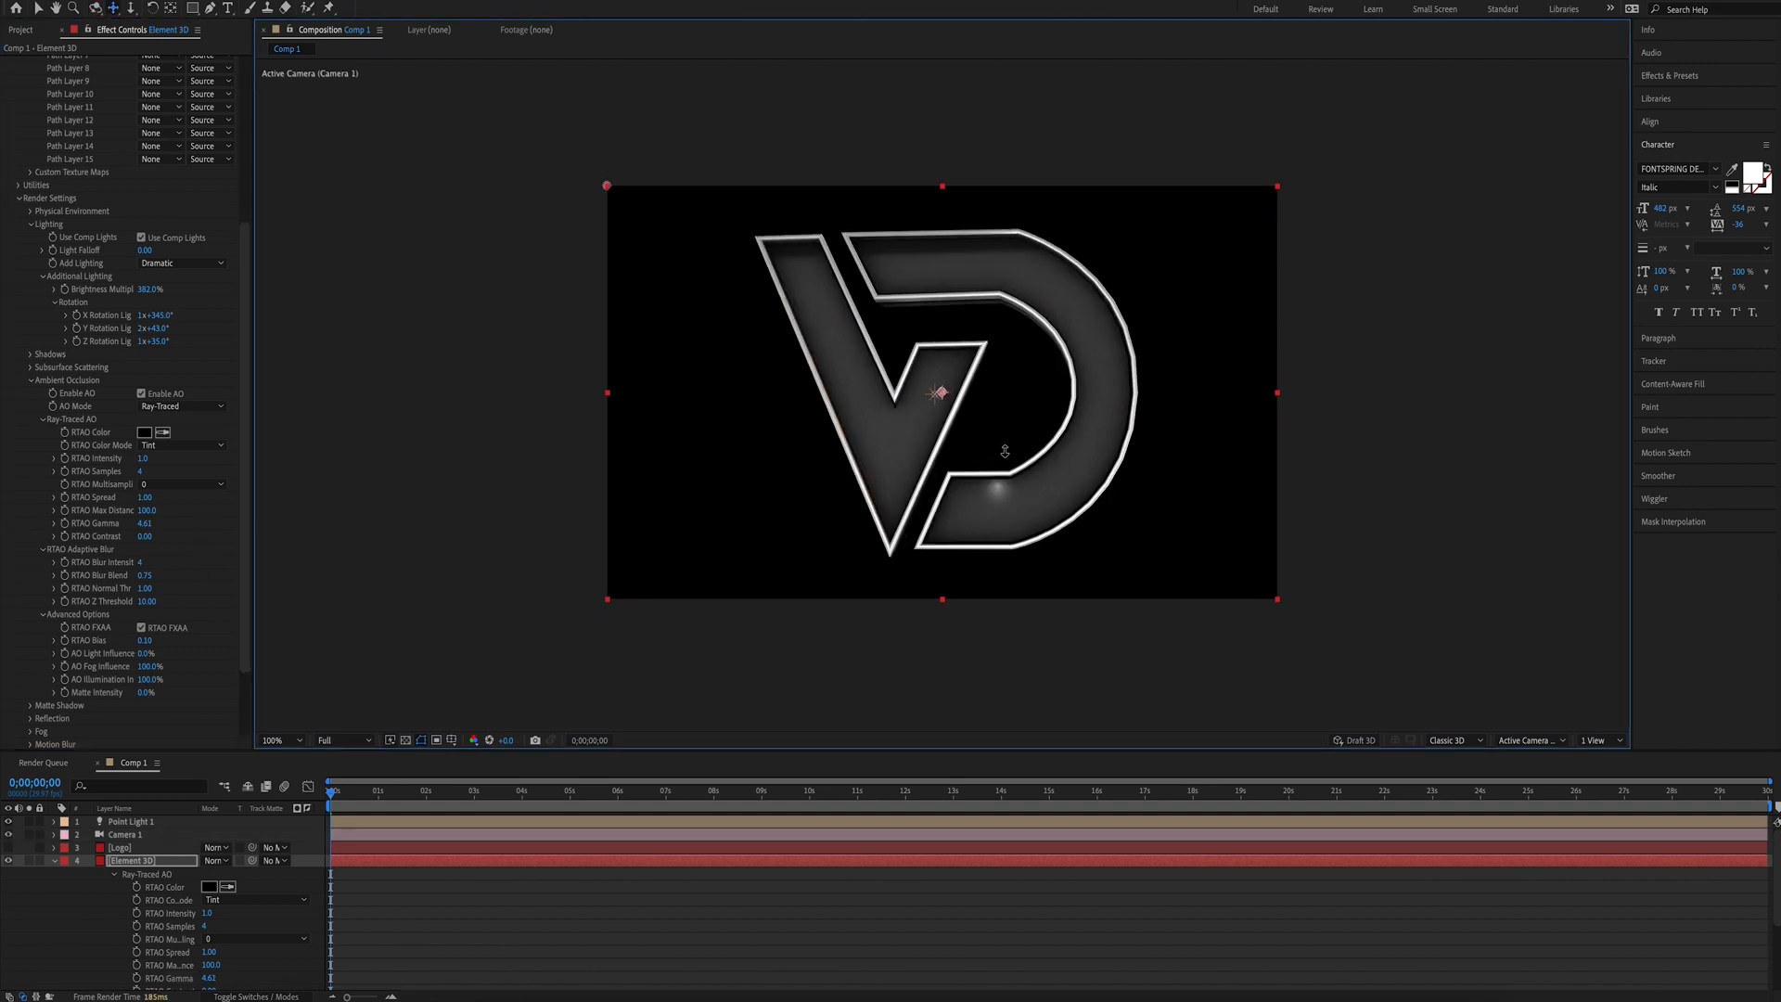
mouse_move(1001, 459)
mouse_down()
mouse_move(1002, 388)
mouse_move(1025, 442)
mouse_up()
key(c)
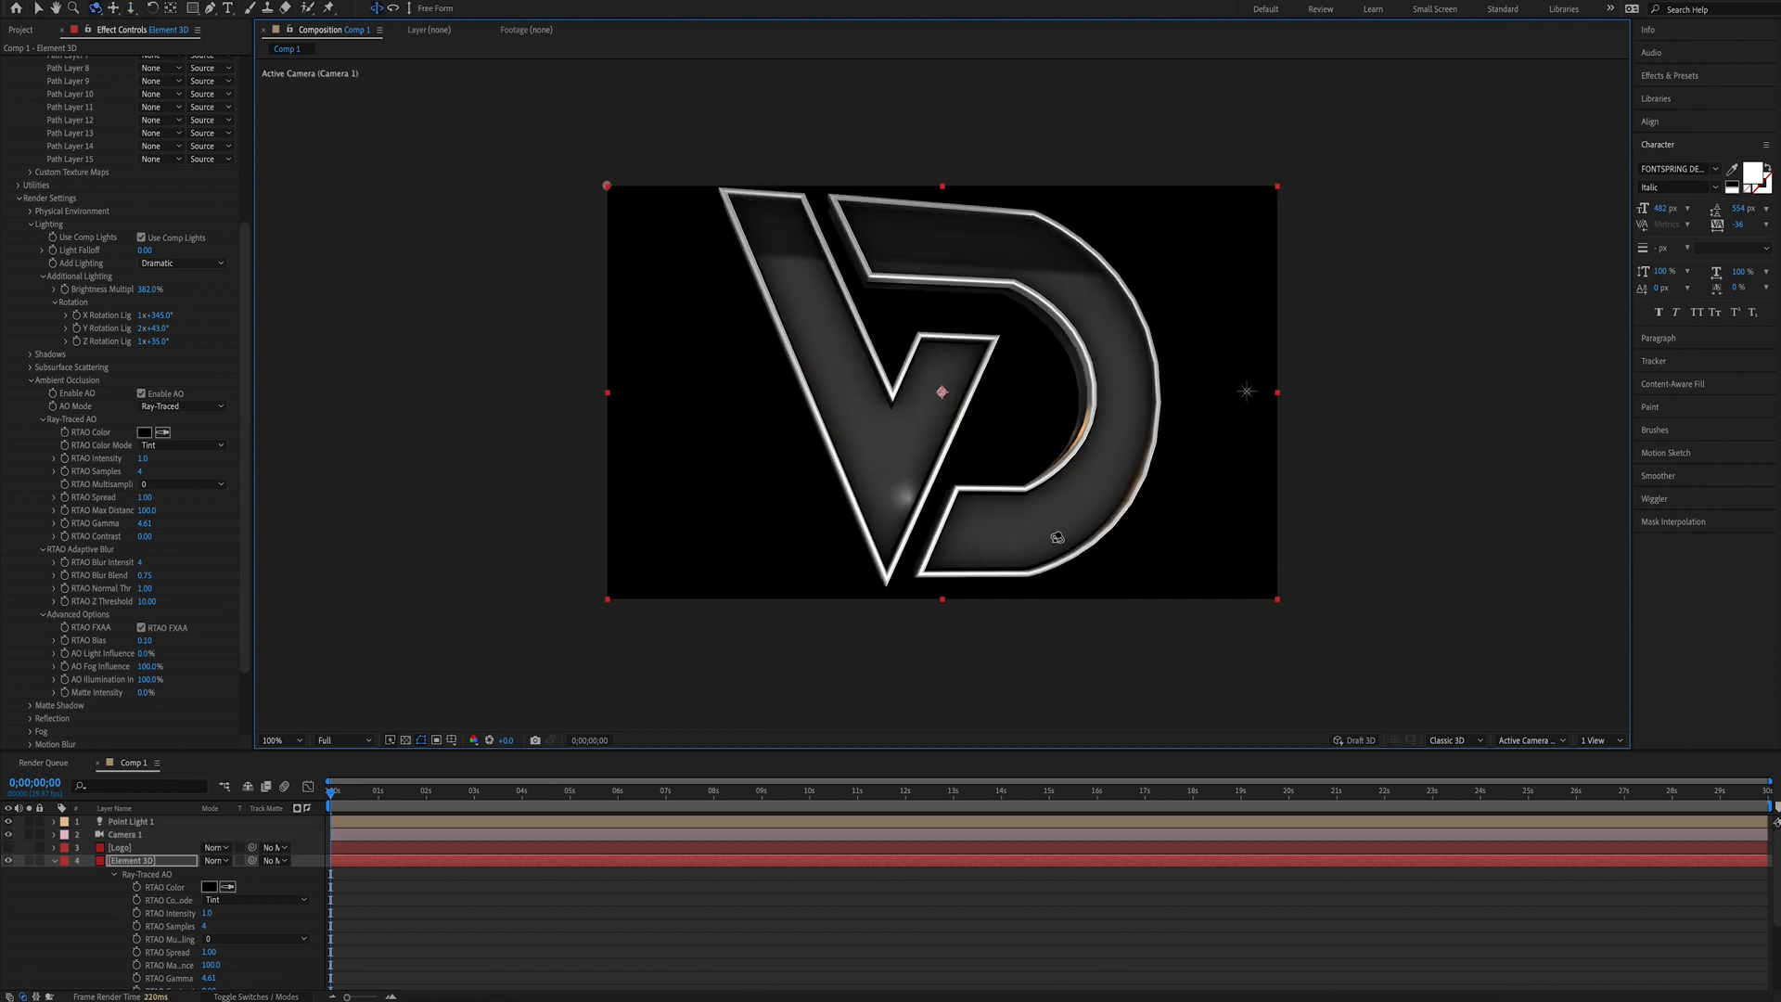
mouse_move(1067, 514)
mouse_down()
mouse_move(1080, 531)
mouse_move(896, 535)
mouse_move(1085, 483)
mouse_up()
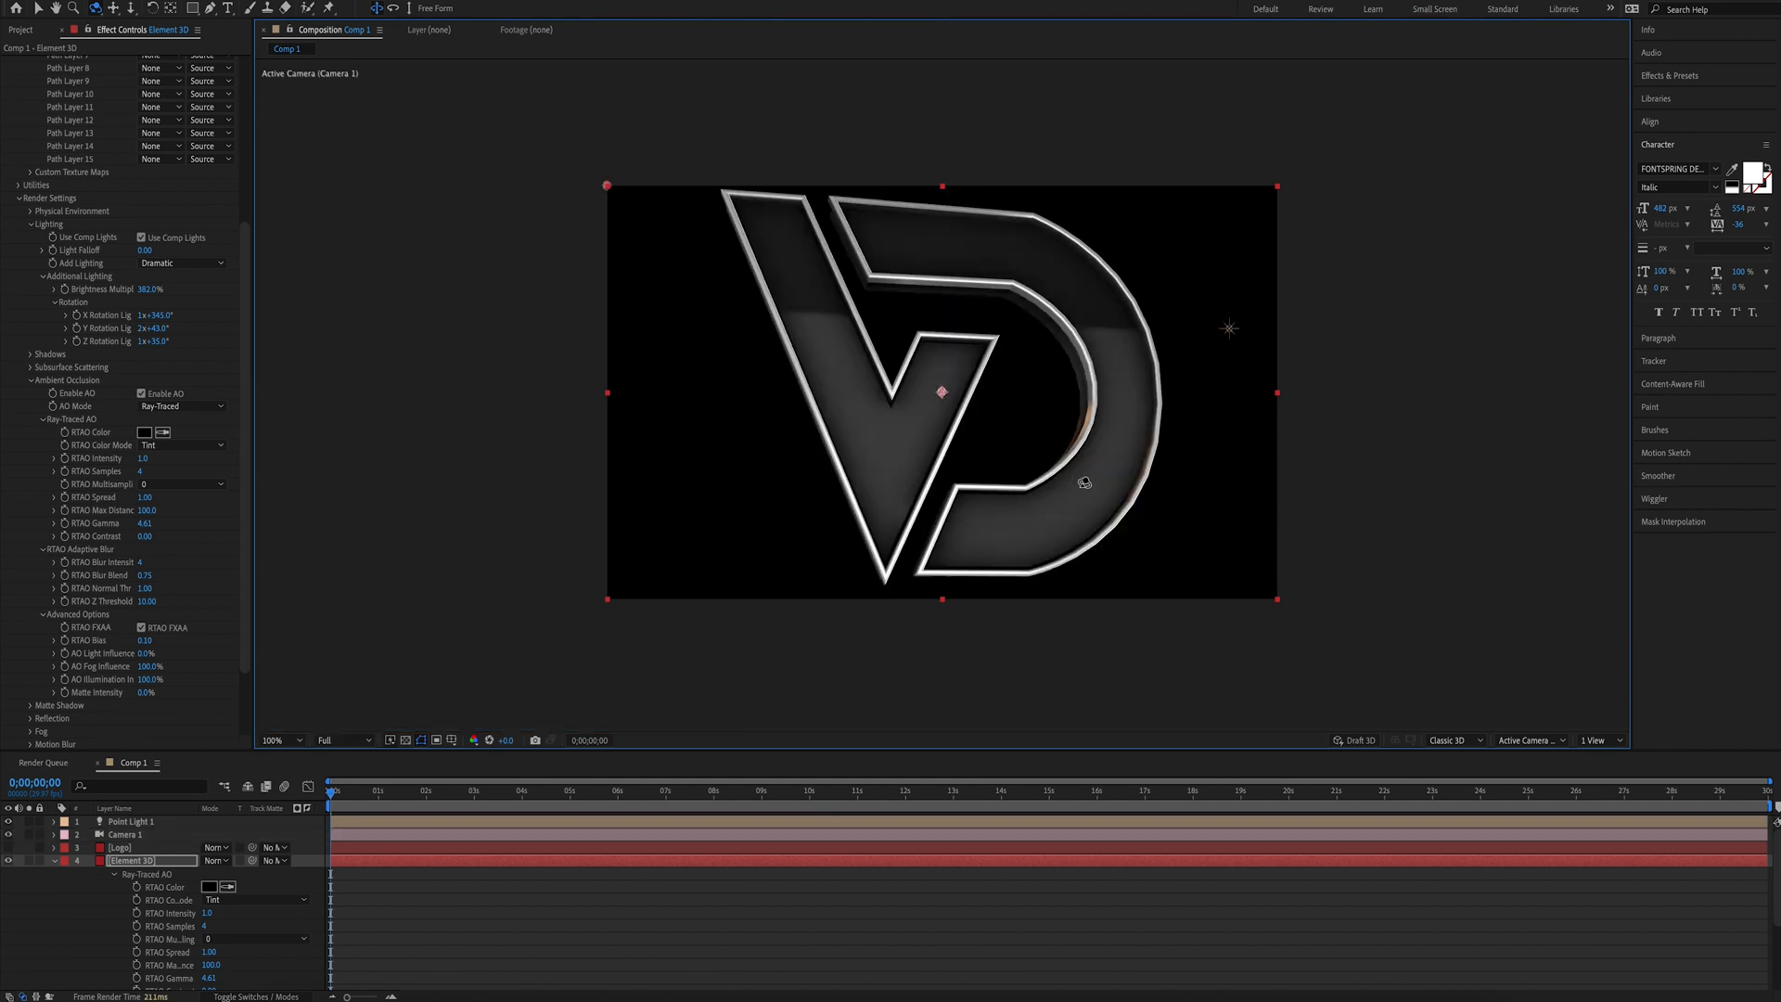
Collapse the Element 3D layer's properties and set the composition preview resolution to Third.
click(53, 861)
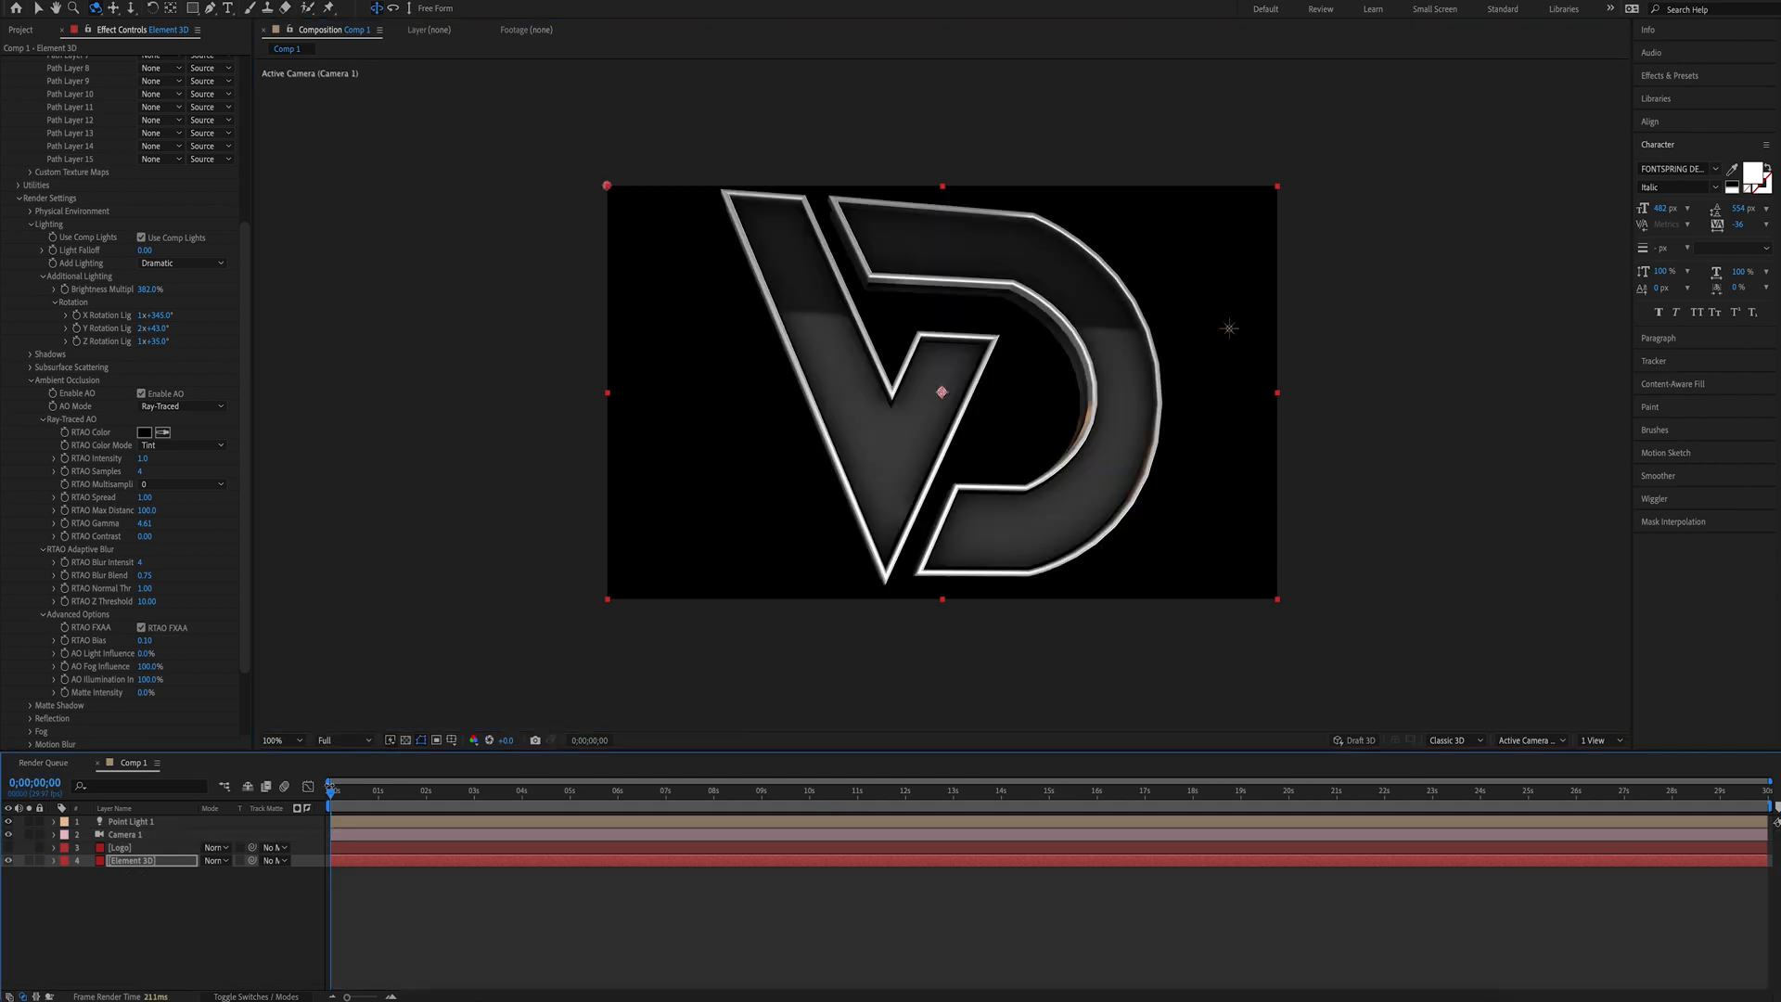
click(341, 742)
click(338, 807)
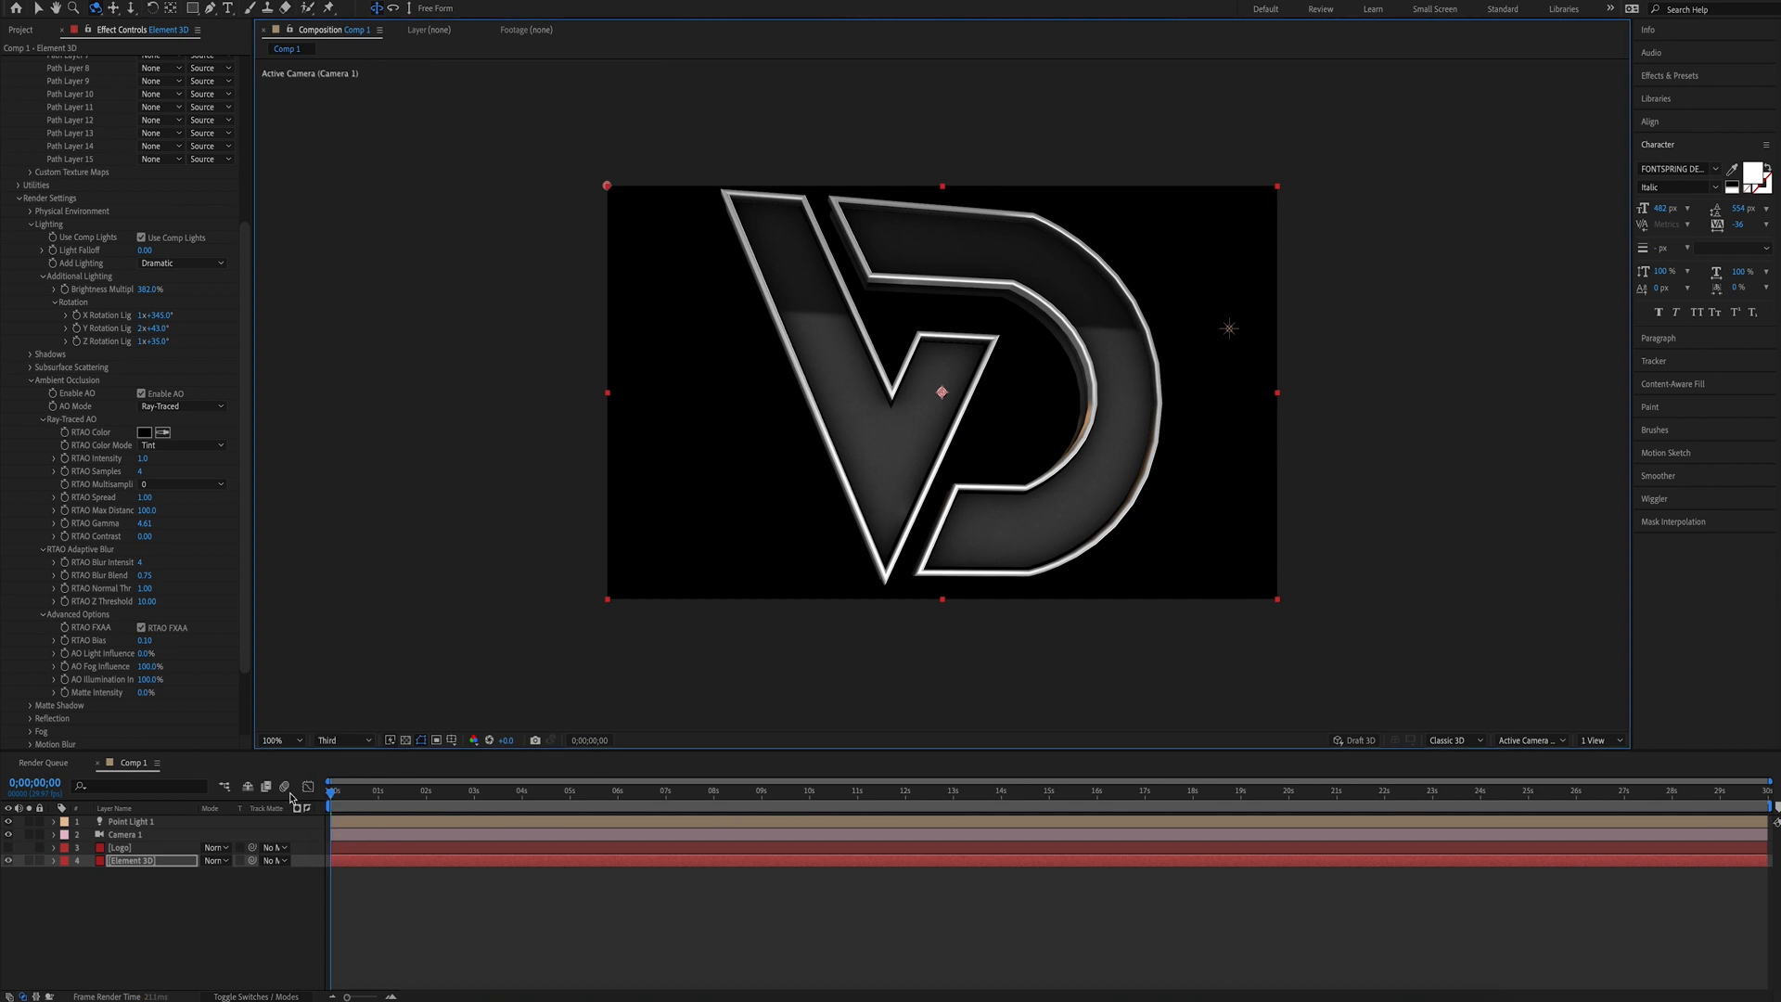
Turn on keyframing for Camera 1's transform properties from Point of Interest through Z Rotation at the first frame.
click(136, 836)
key(p)
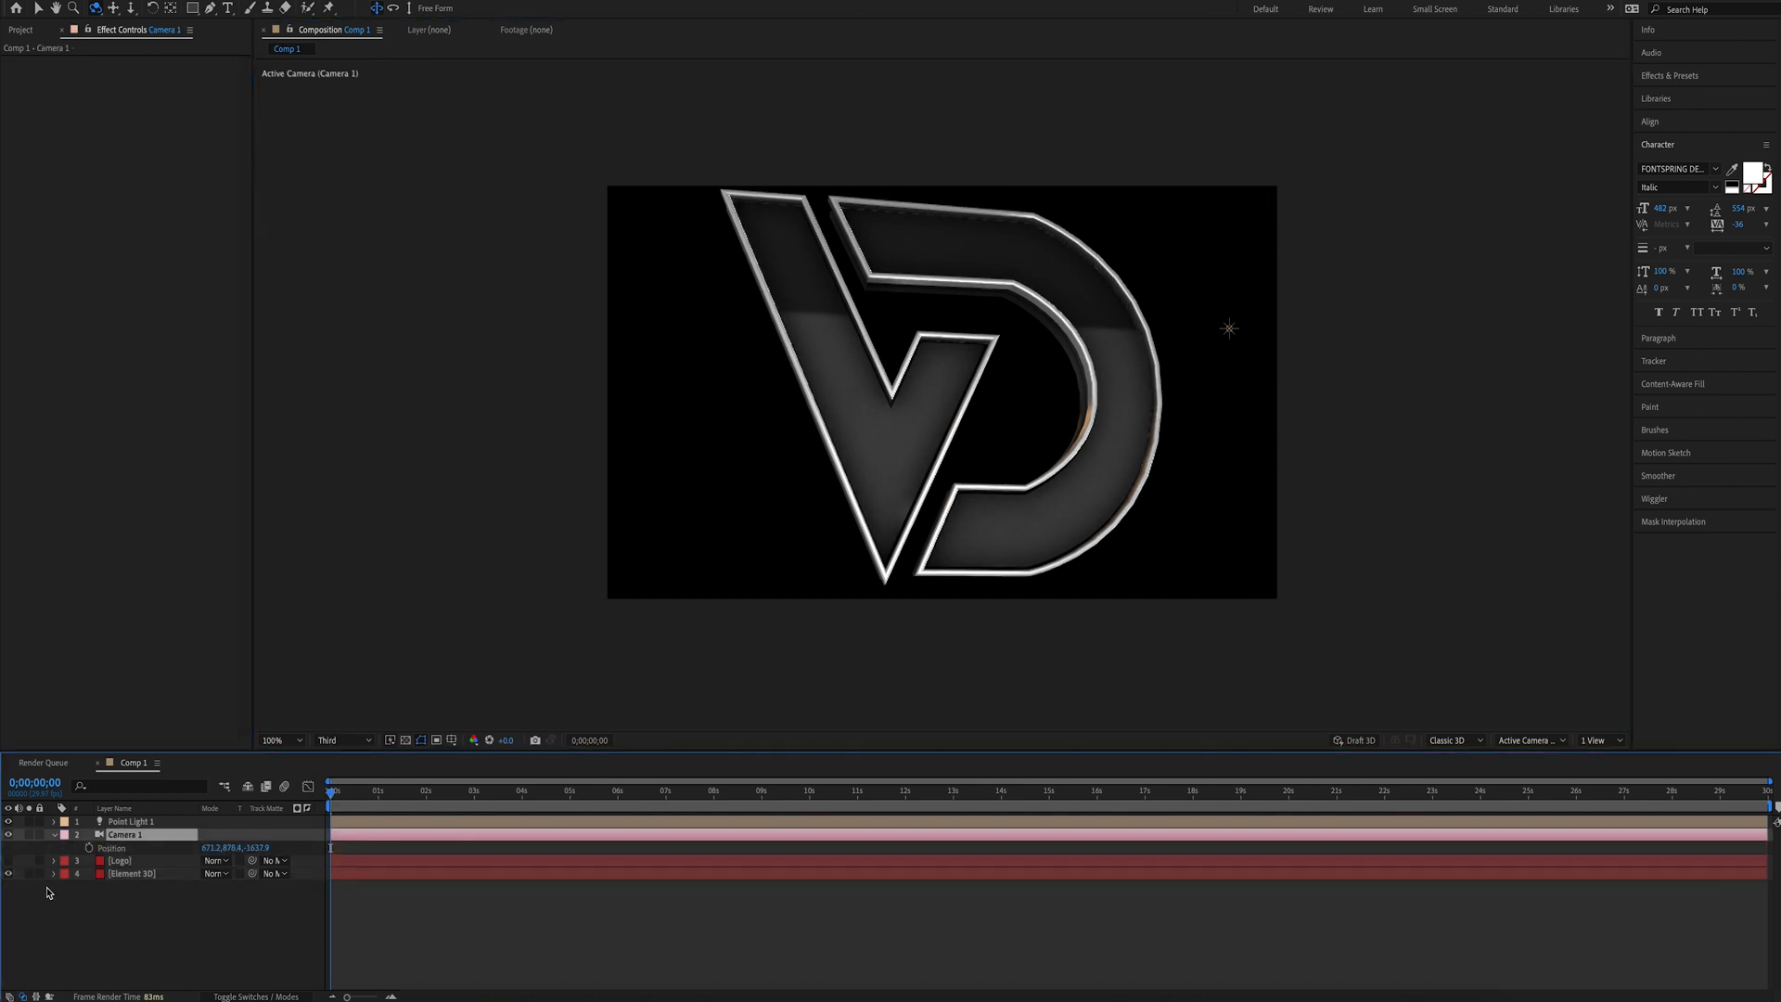
click(55, 835)
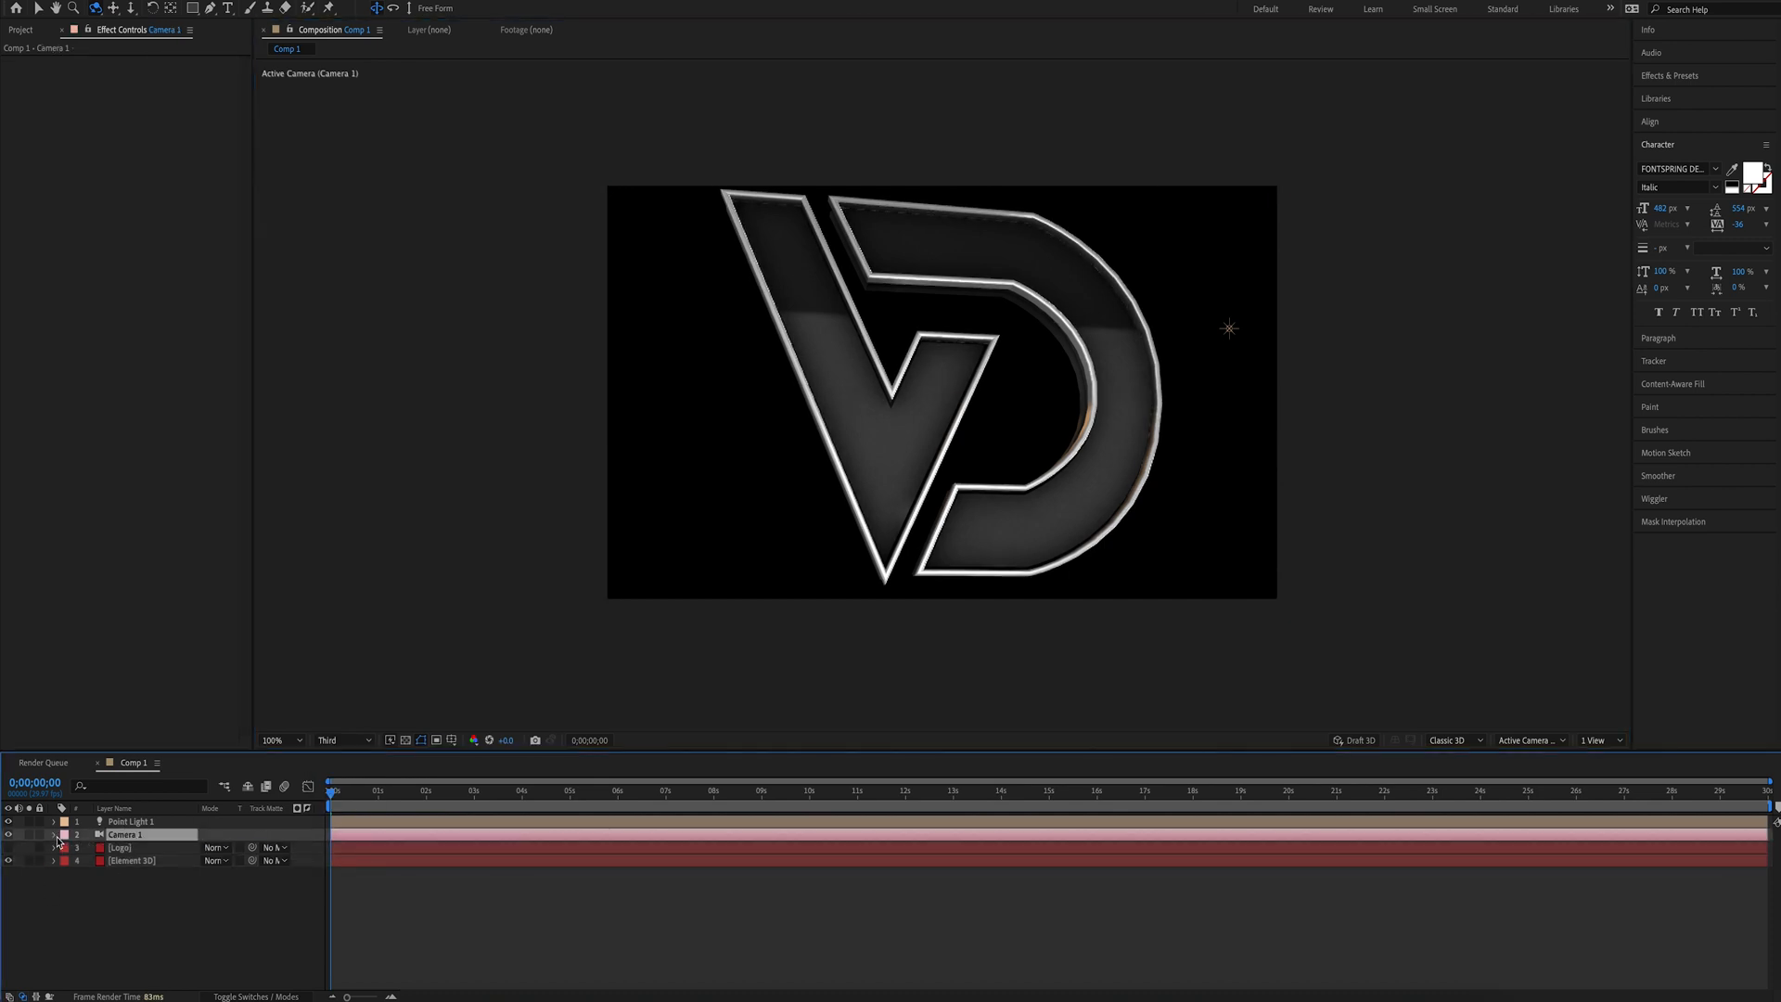
click(55, 835)
drag(89, 861, 90, 927)
Keyframe a new orbited camera position and Z Rotation at about 3.4 seconds and preview the camera animation.
drag(357, 798, 495, 803)
mouse_move(885, 535)
mouse_down()
mouse_move(918, 506)
mouse_move(876, 521)
mouse_up()
drag(218, 914, 205, 925)
key(ctrl+z)
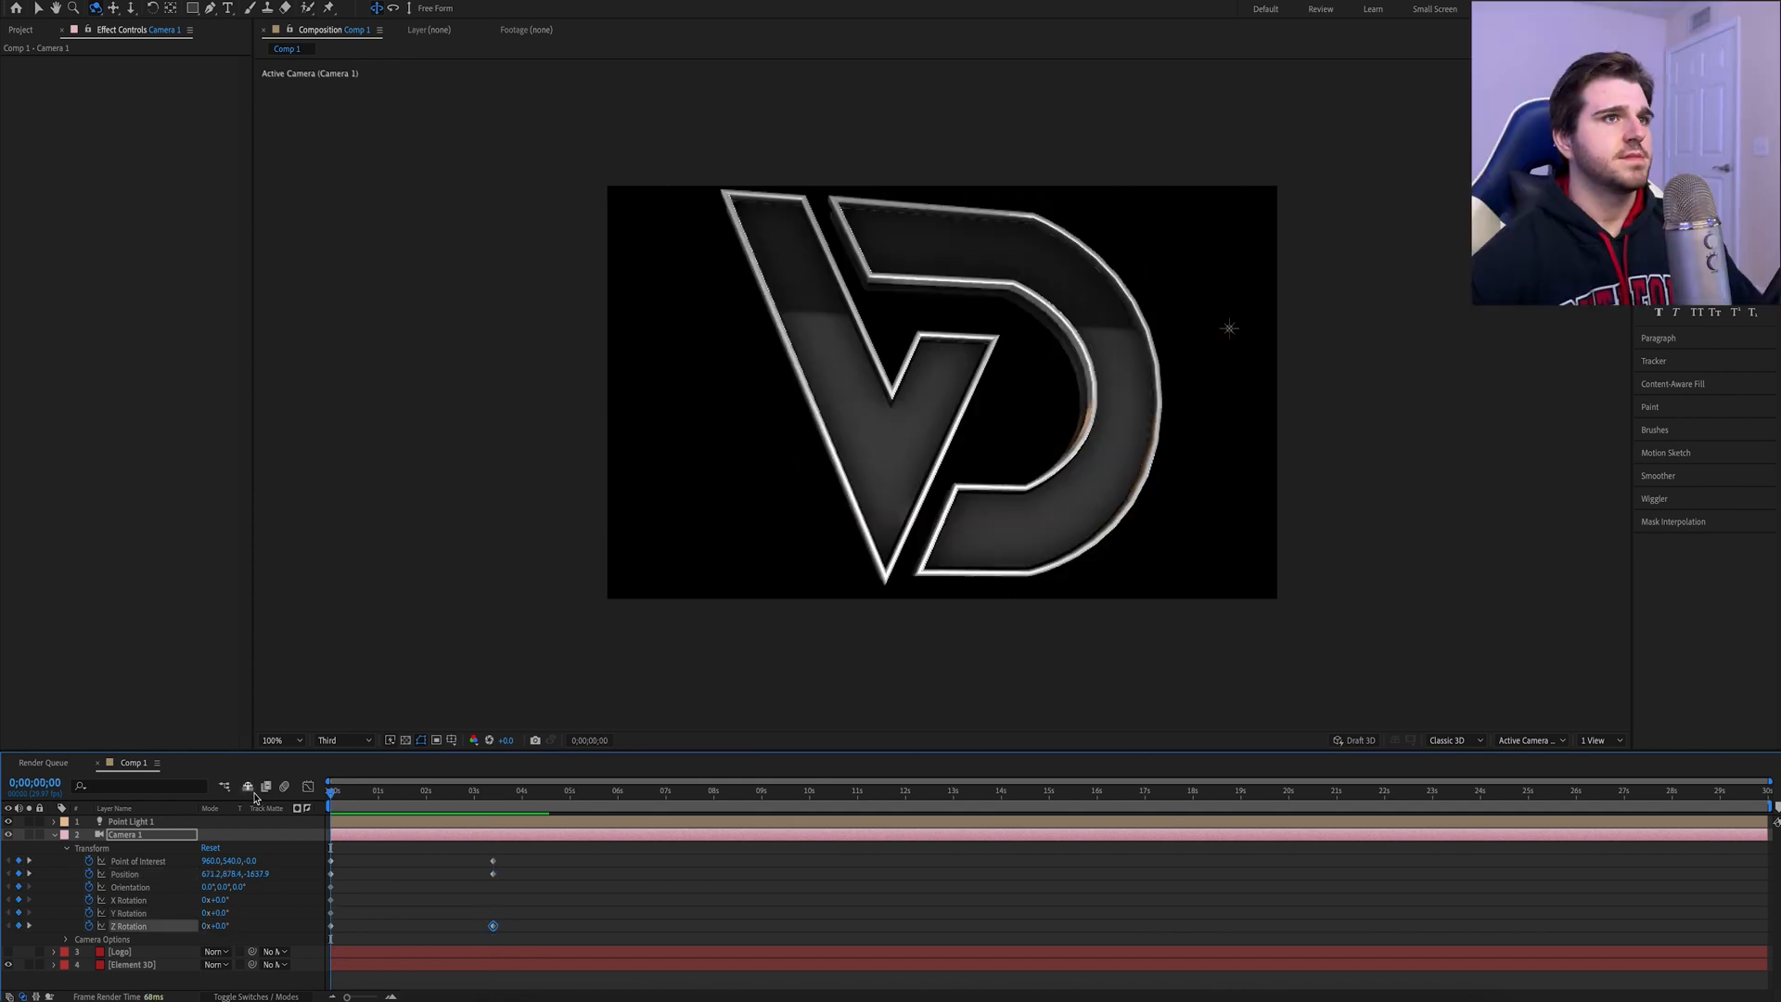
key(space)
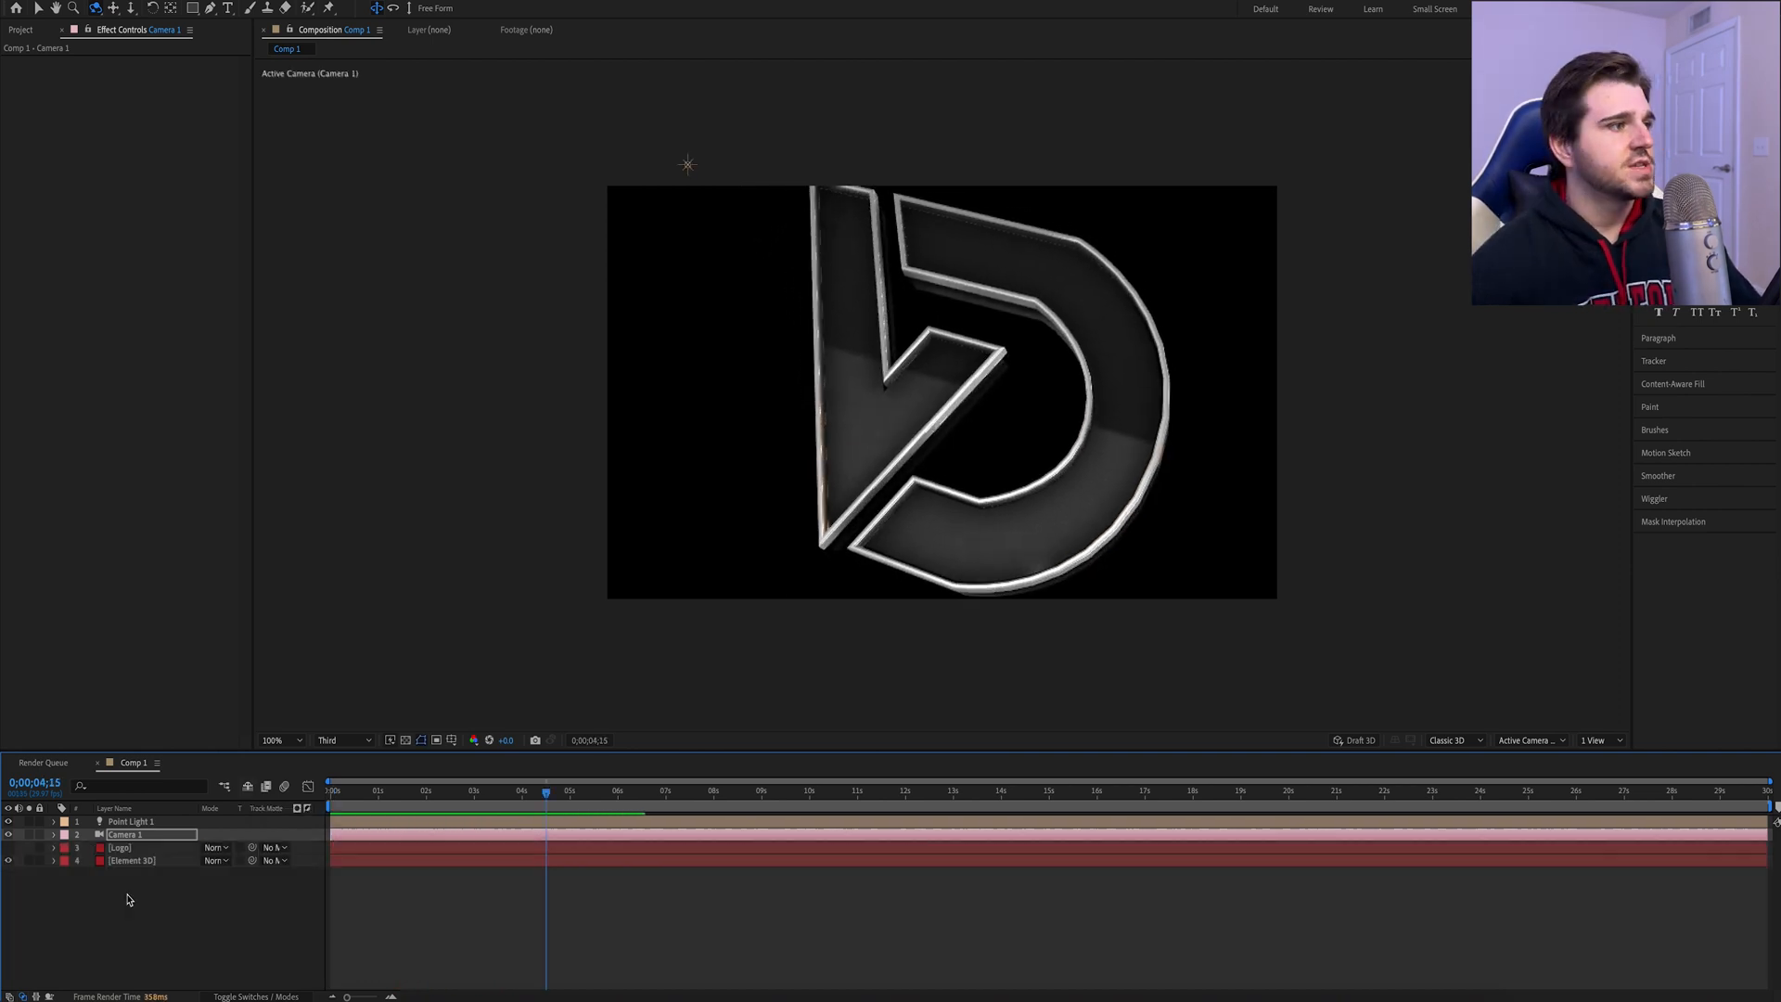
click(129, 899)
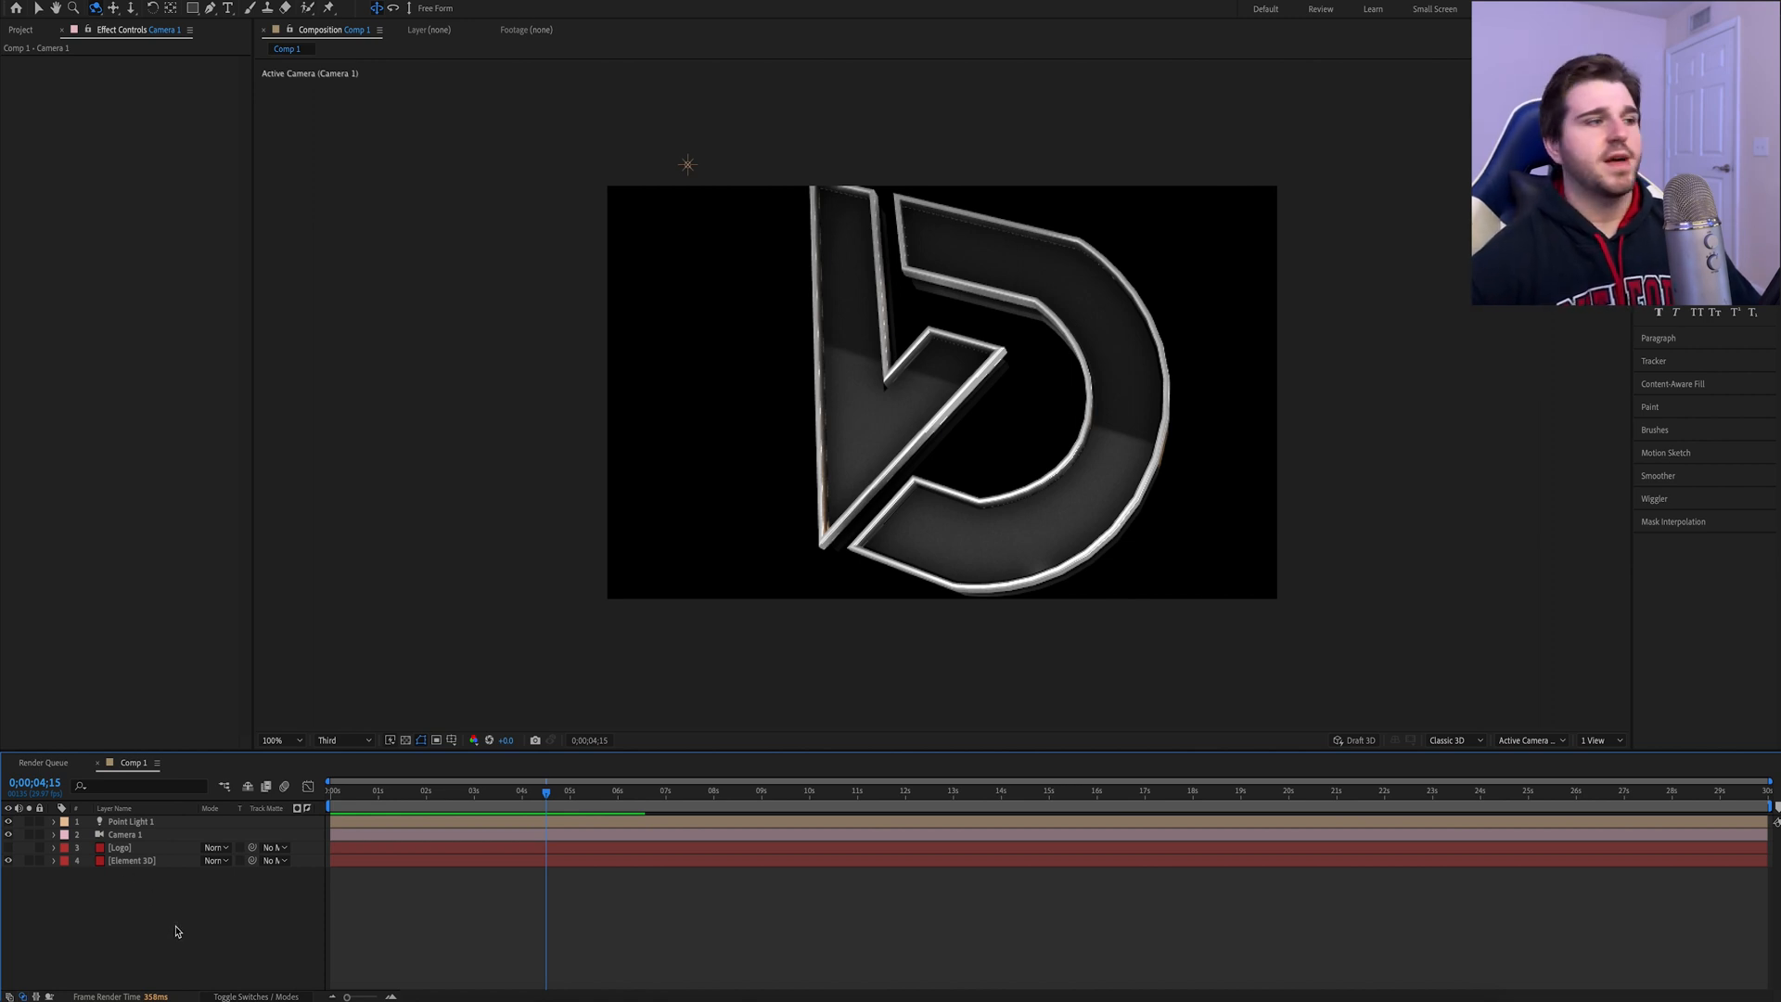
Remove the Logo, camera and light layers and set Path Layer 1 of the Element effect back to Source.
click(138, 848)
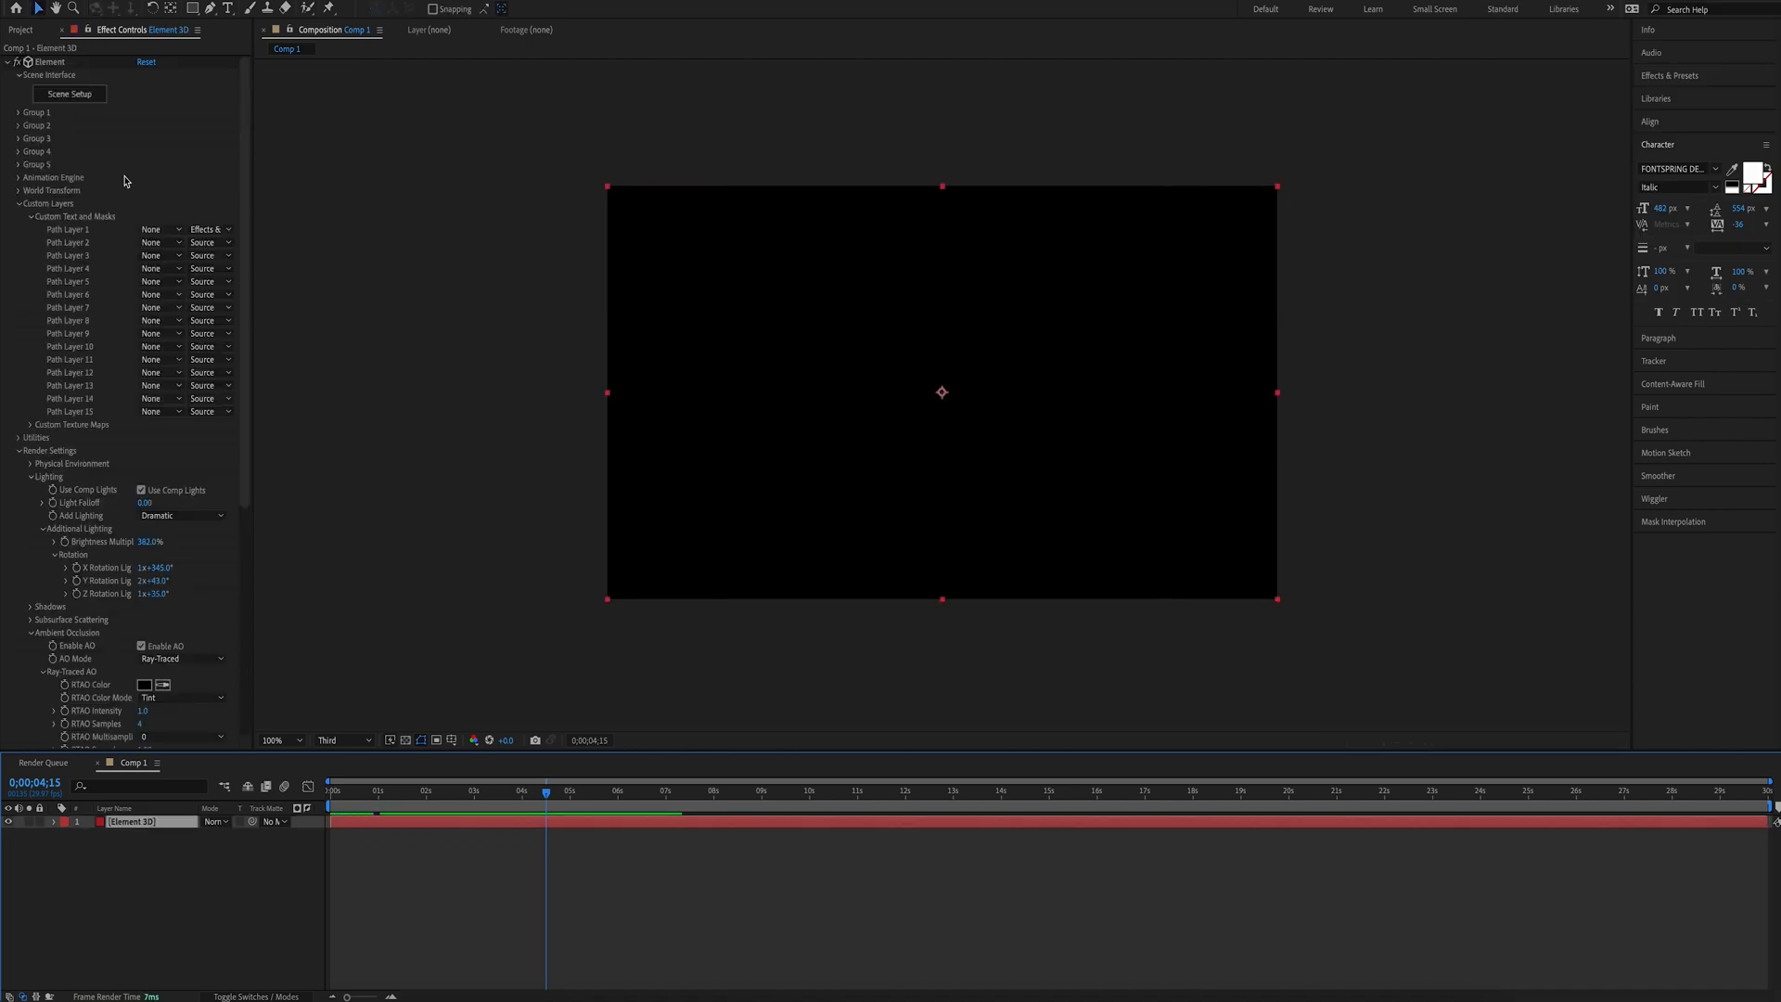
click(207, 230)
click(212, 243)
click(290, 48)
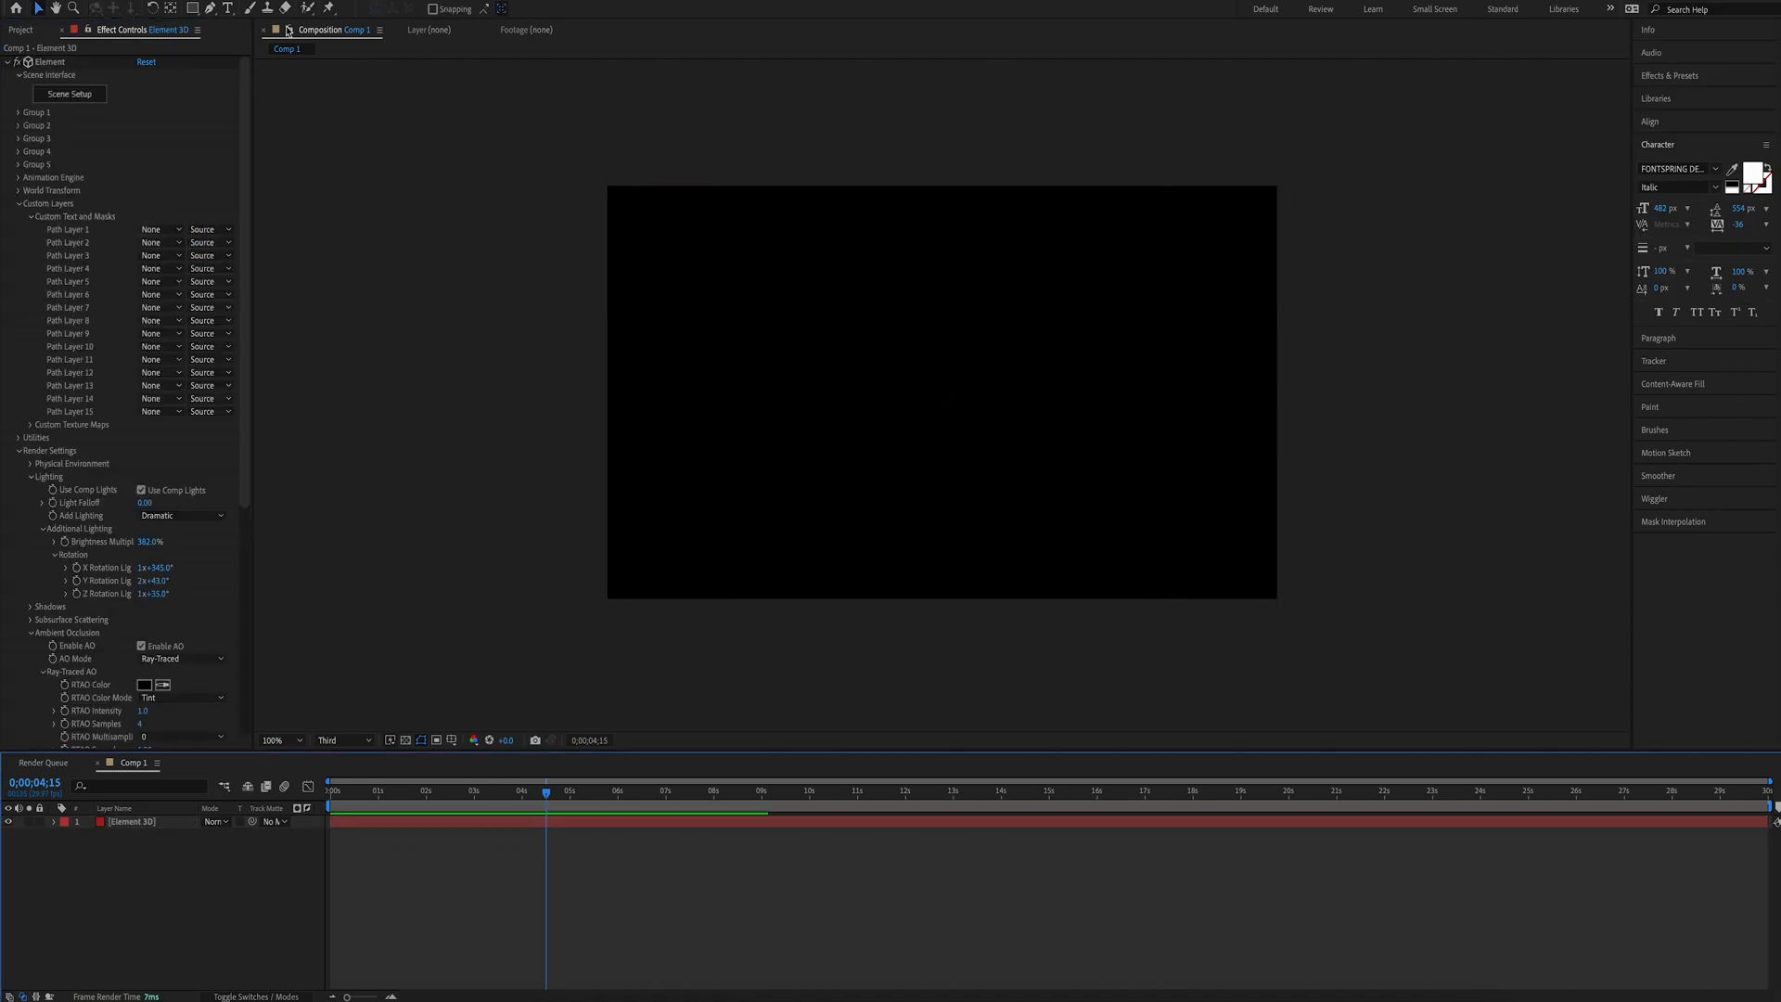
Create a text layer reading TEXT and center it horizontally and vertically in the composition.
click(230, 11)
click(763, 405)
text(TEXT)
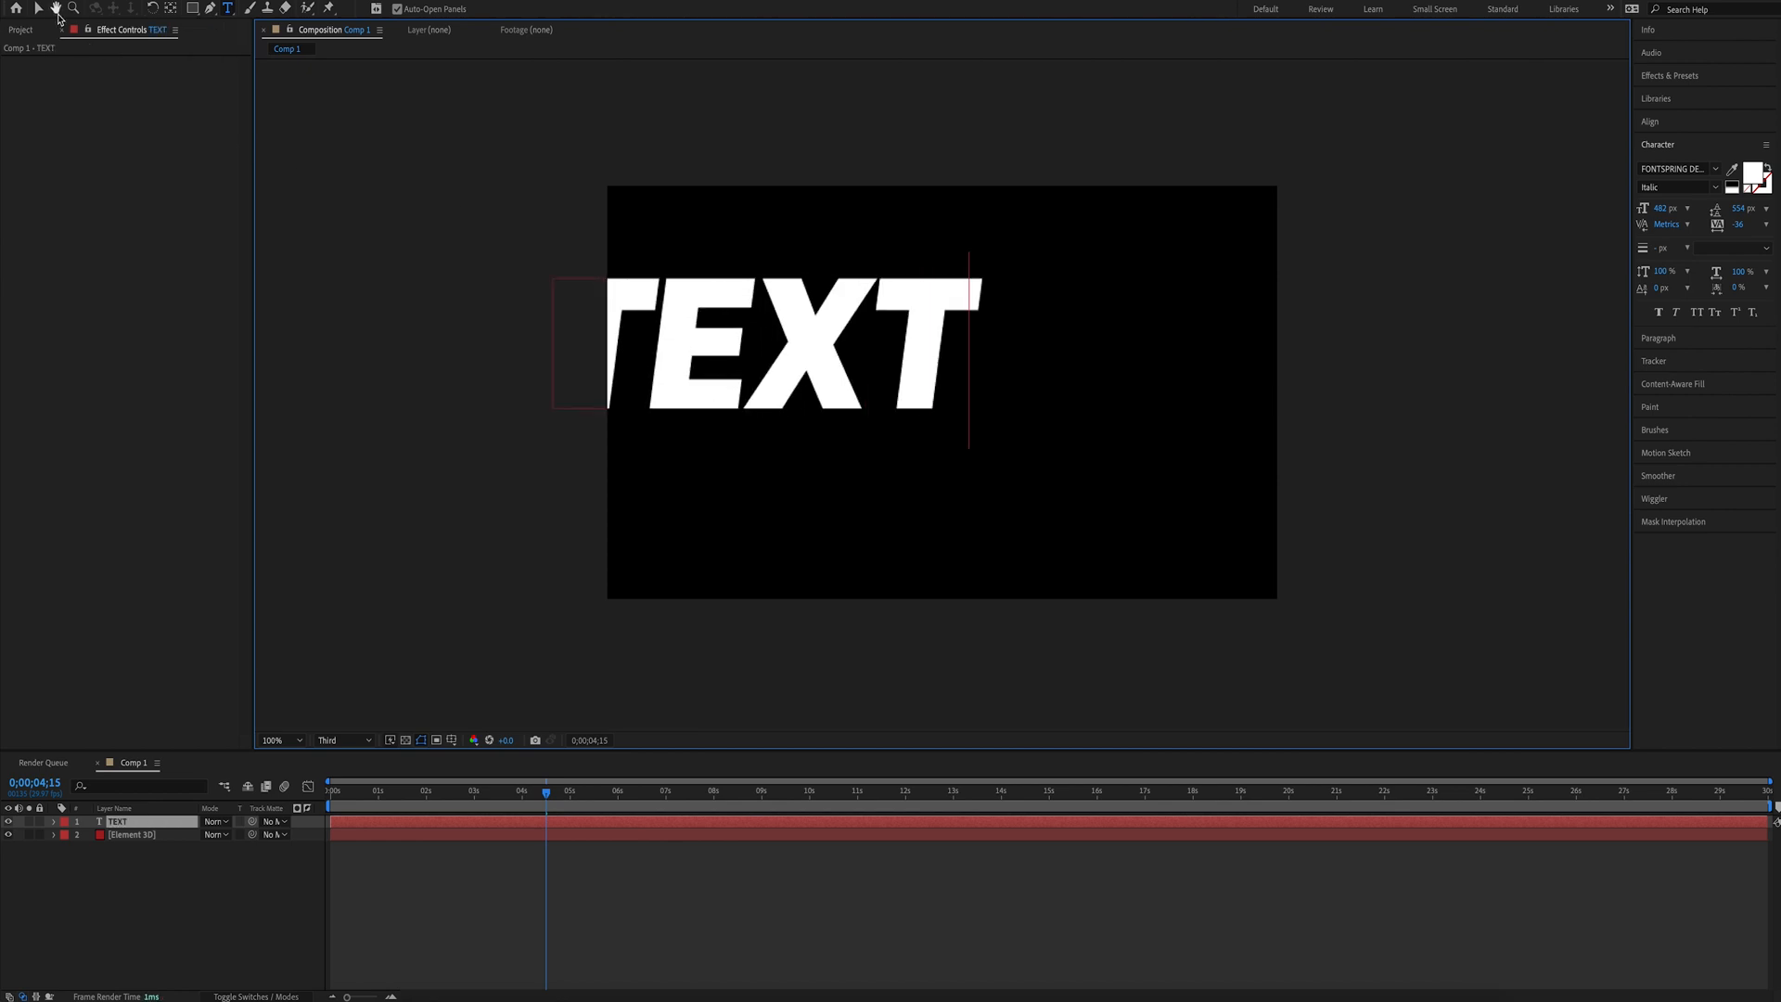
click(37, 11)
click(1656, 120)
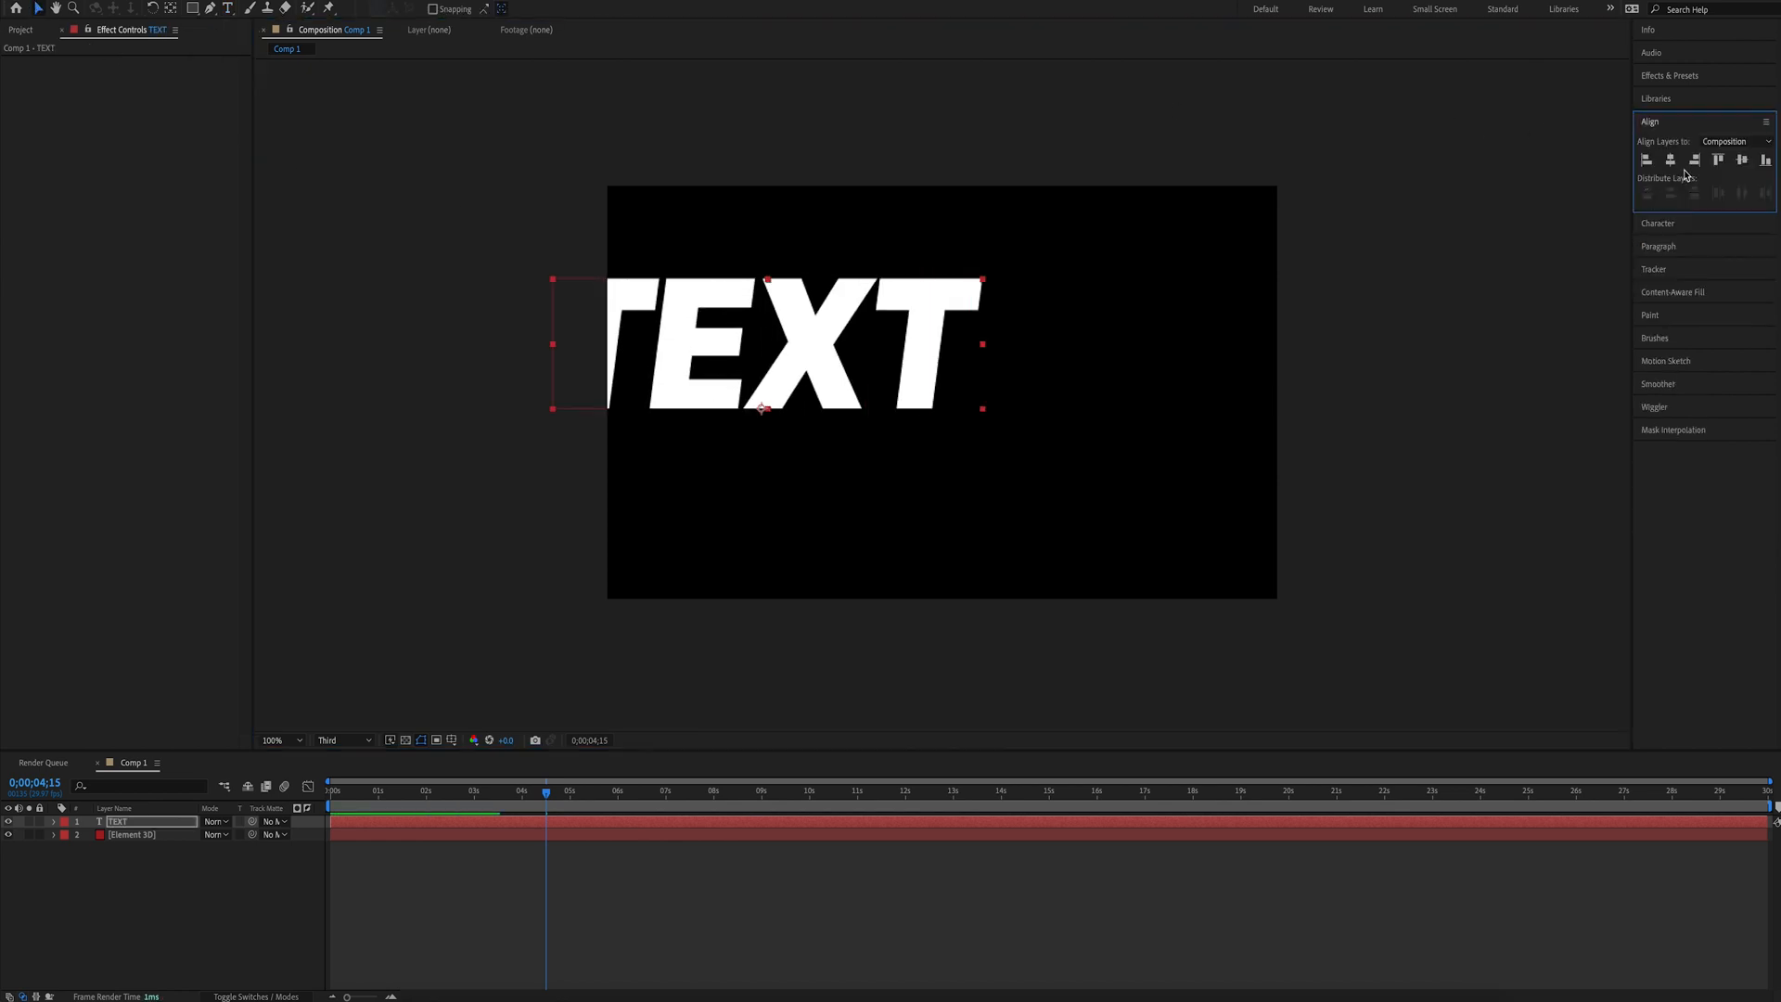
click(1671, 160)
click(1743, 159)
Assign the TEXT layer with Effects & Masks to Path Layer 1 of the Element effect and hide the original text layer.
click(139, 835)
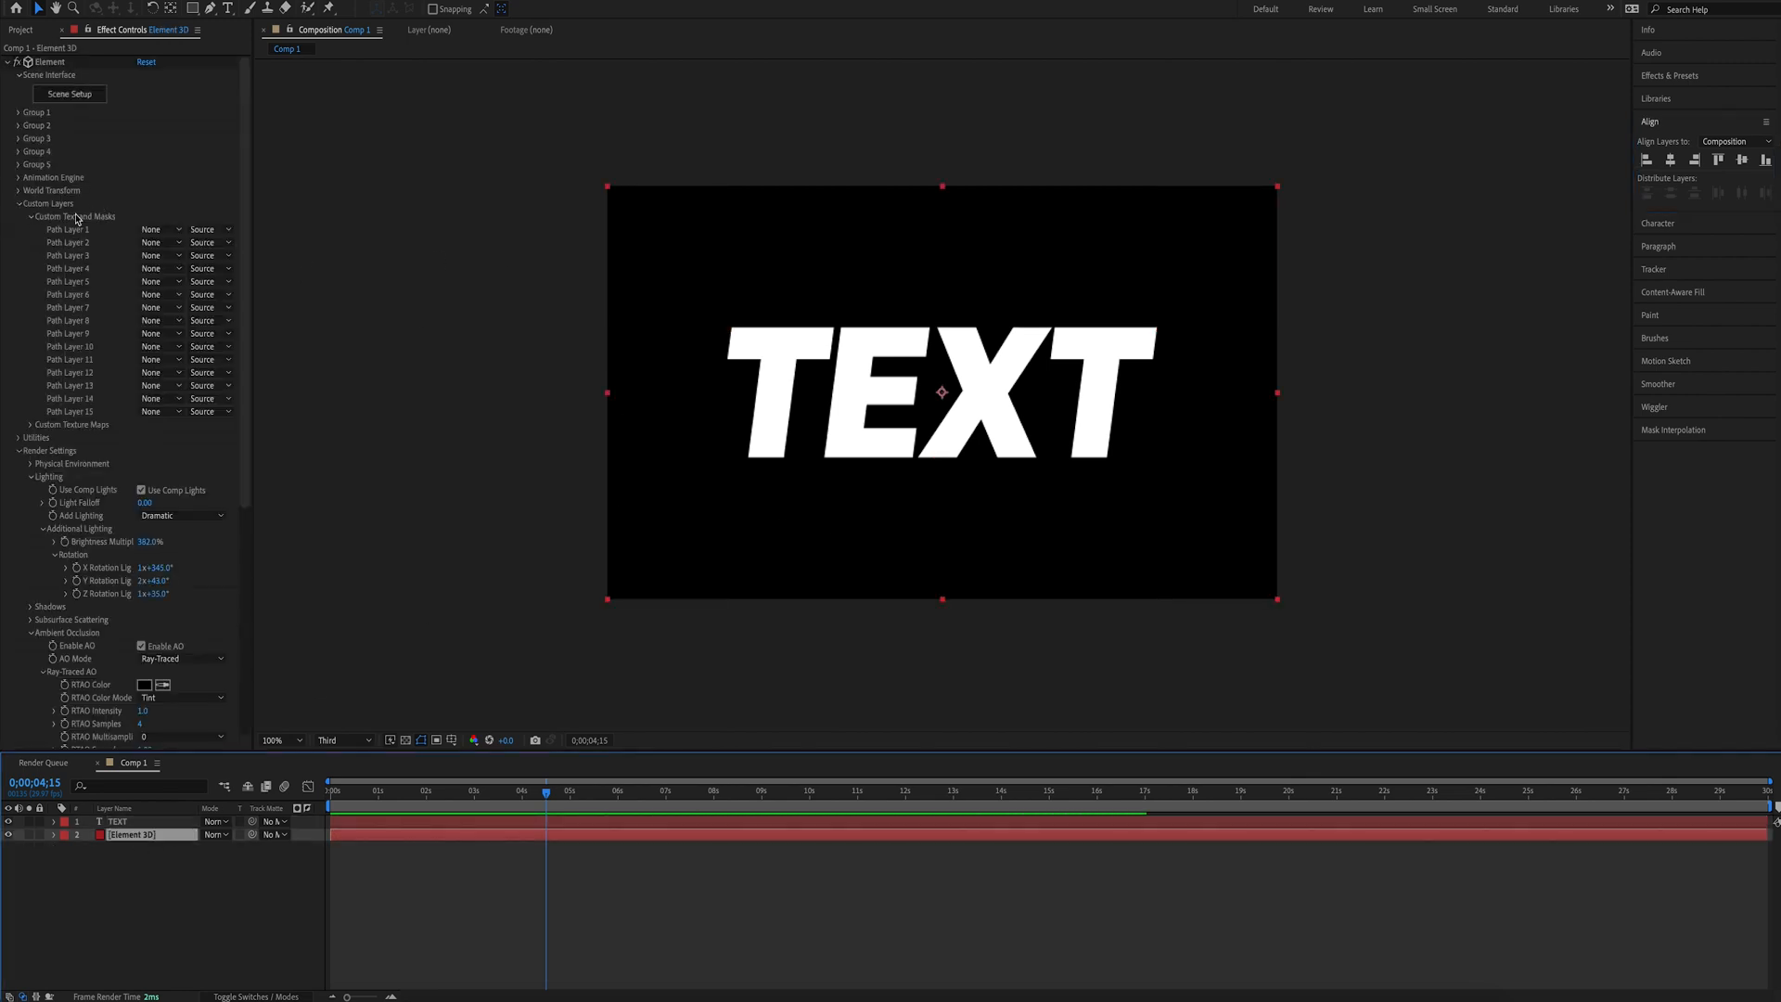
click(162, 230)
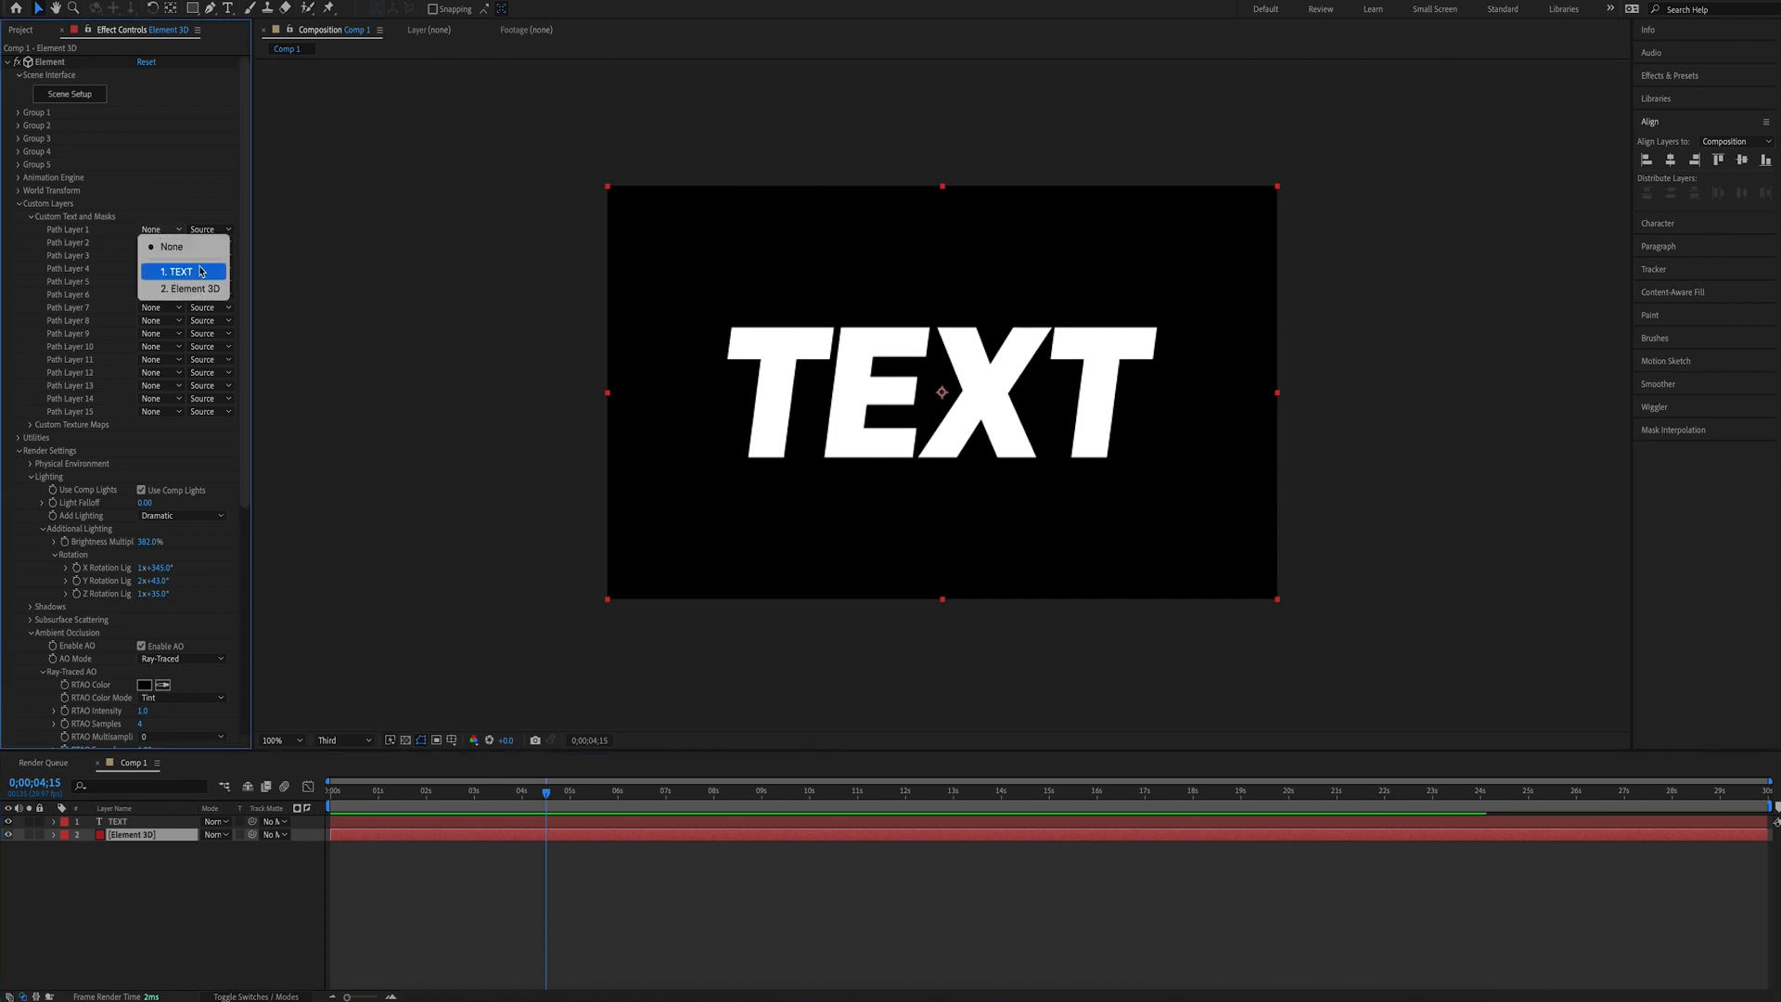
click(181, 271)
click(209, 230)
click(237, 278)
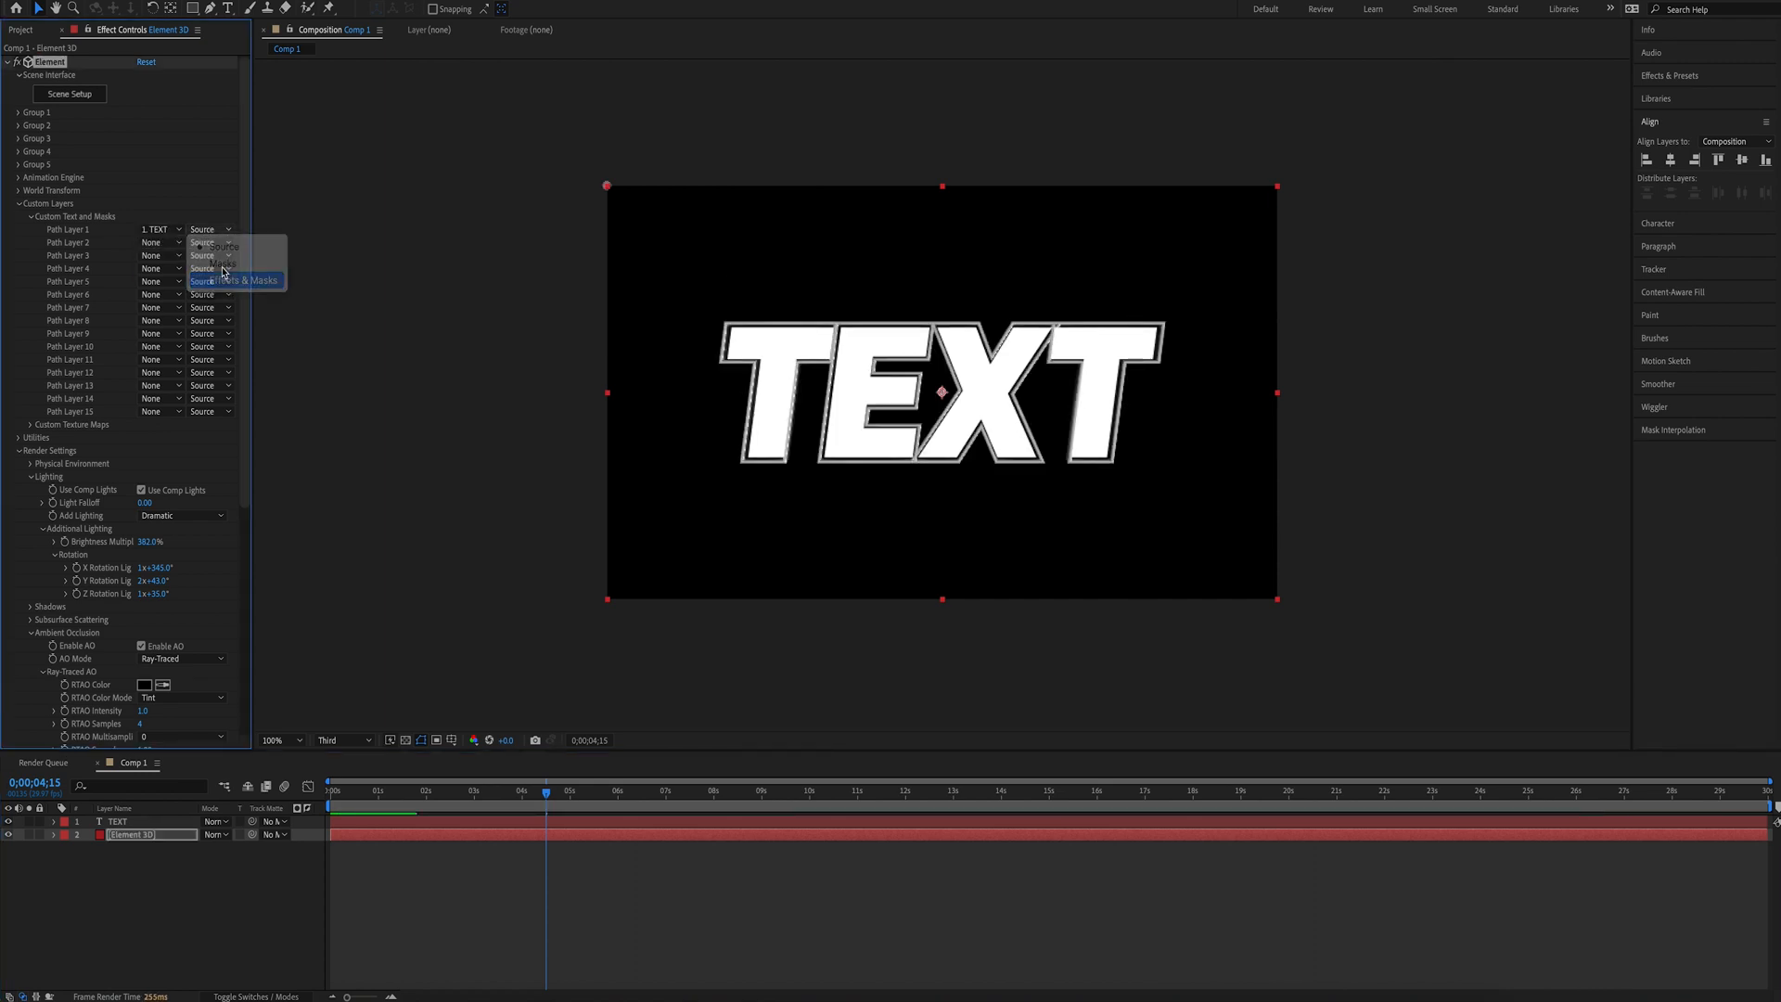
click(8, 821)
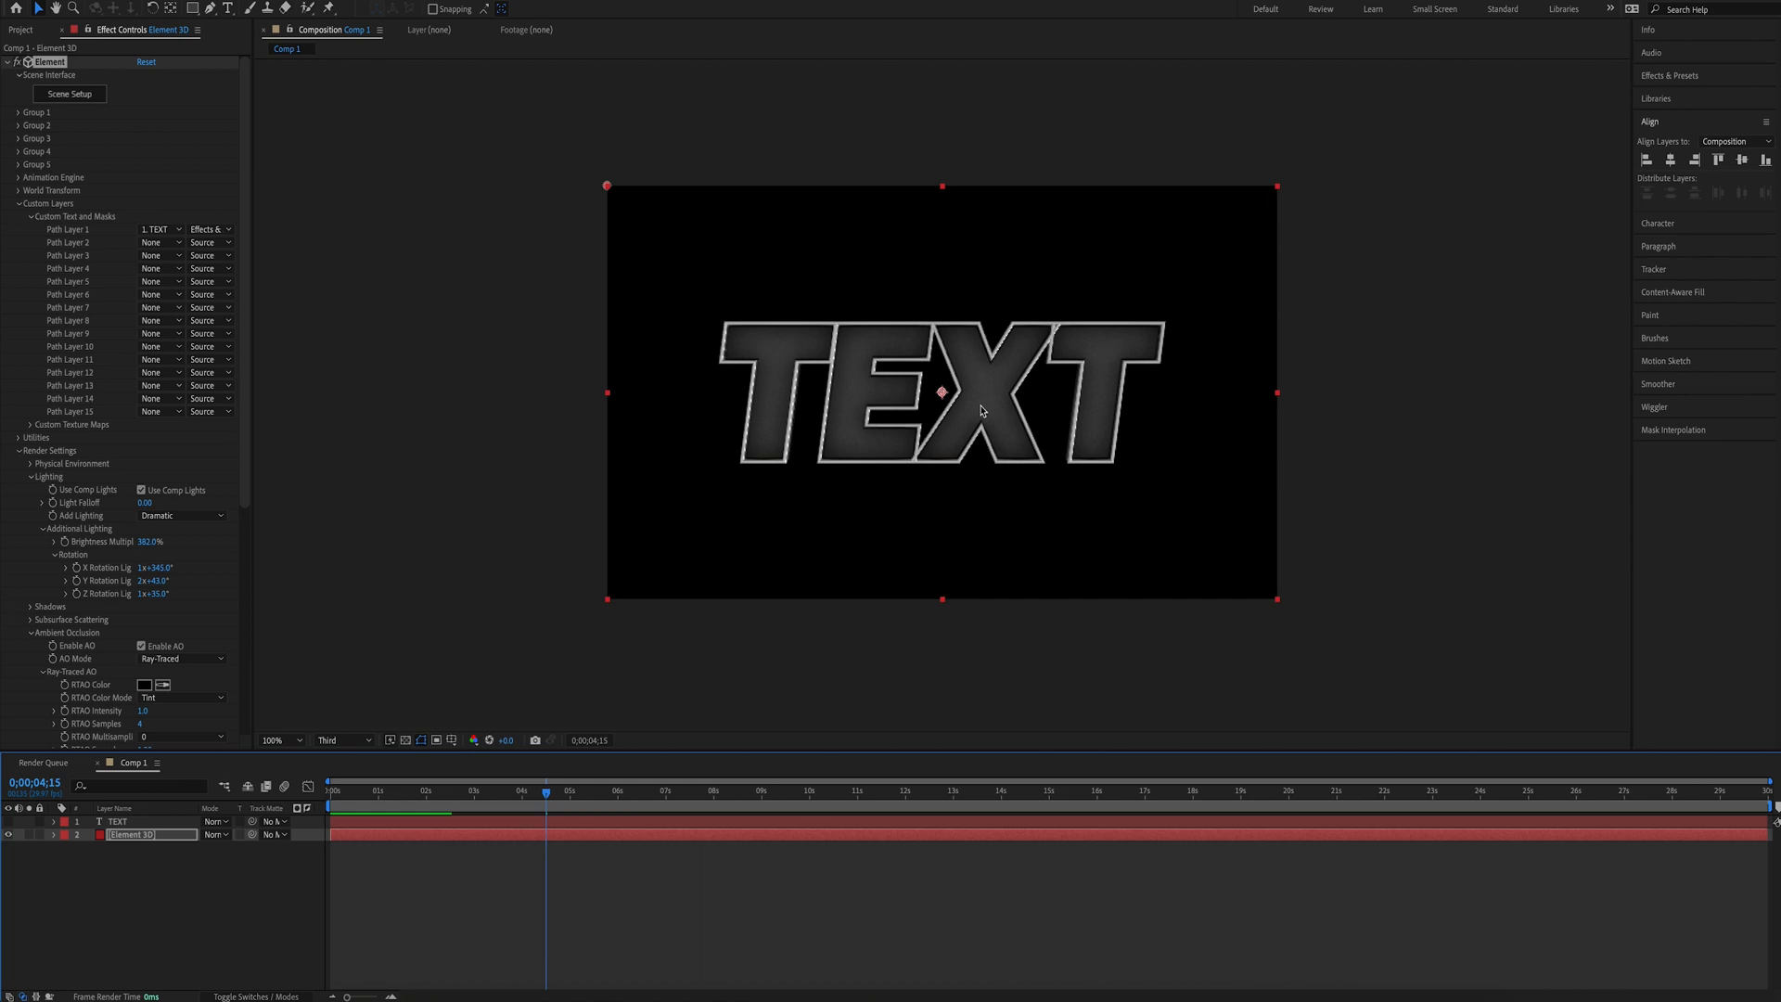
click(1043, 446)
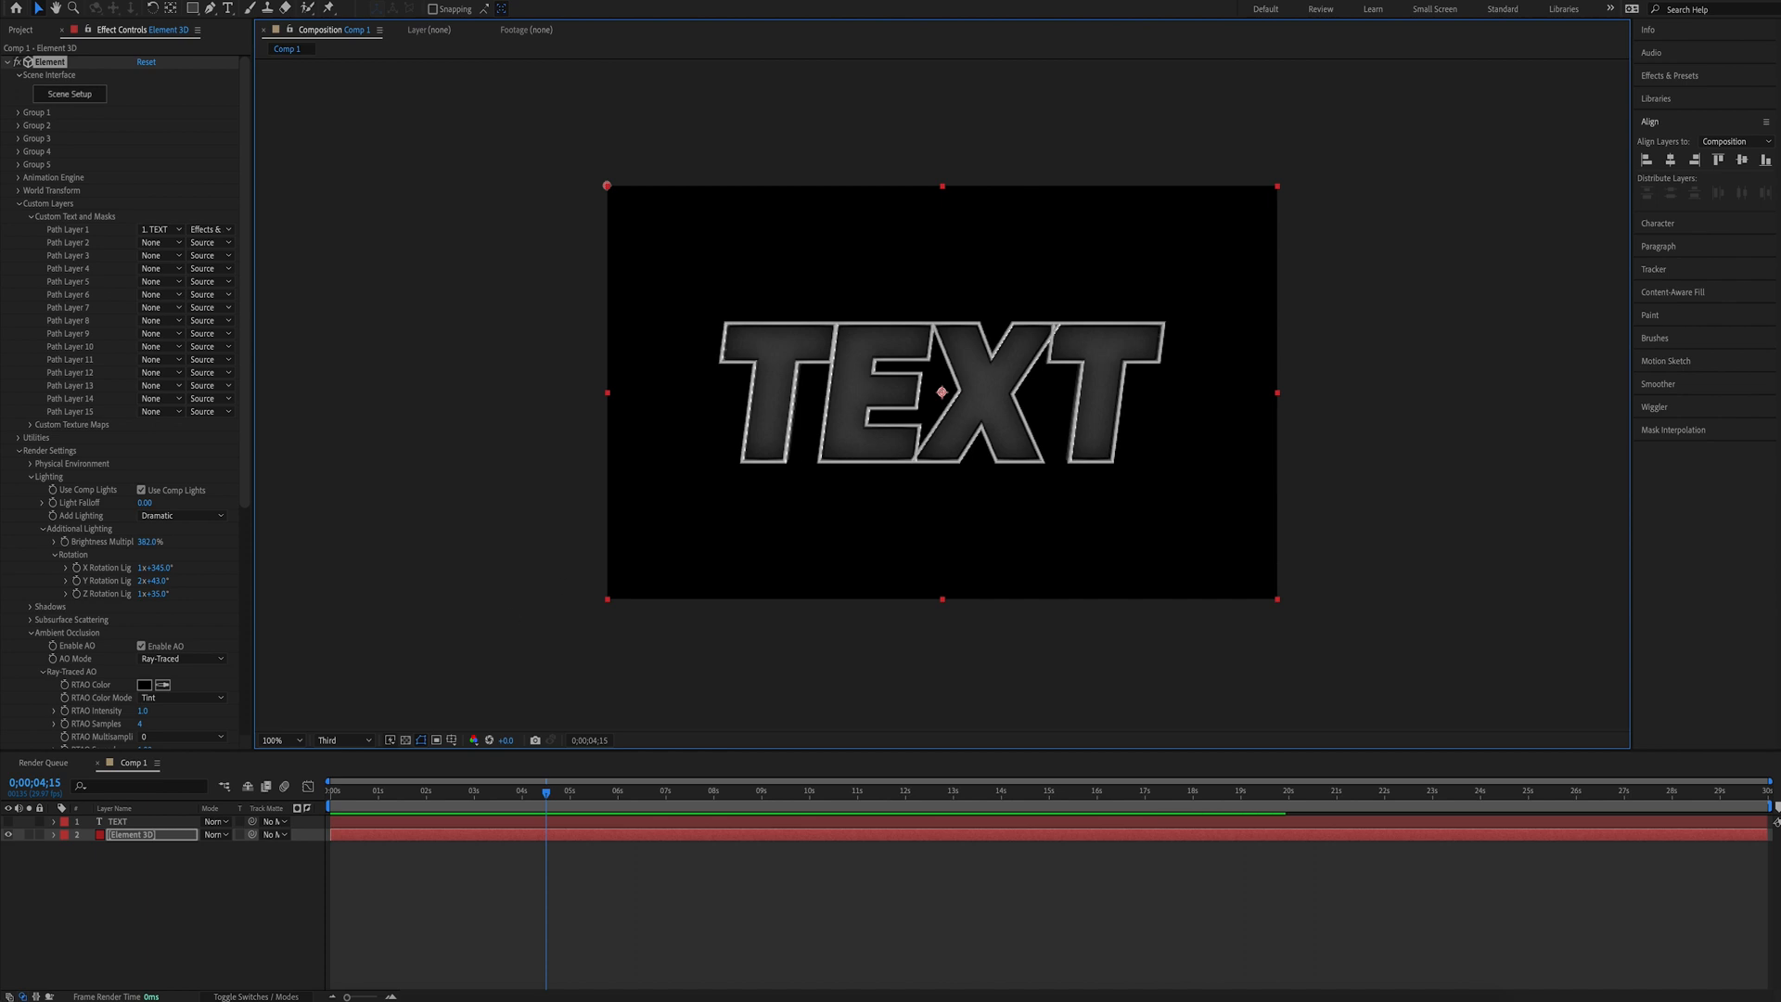
Add a two-node camera above the Element 3D layer and dolly it closer to the 3D text.
click(249, 0)
mouse_move(266, 3)
click(498, 47)
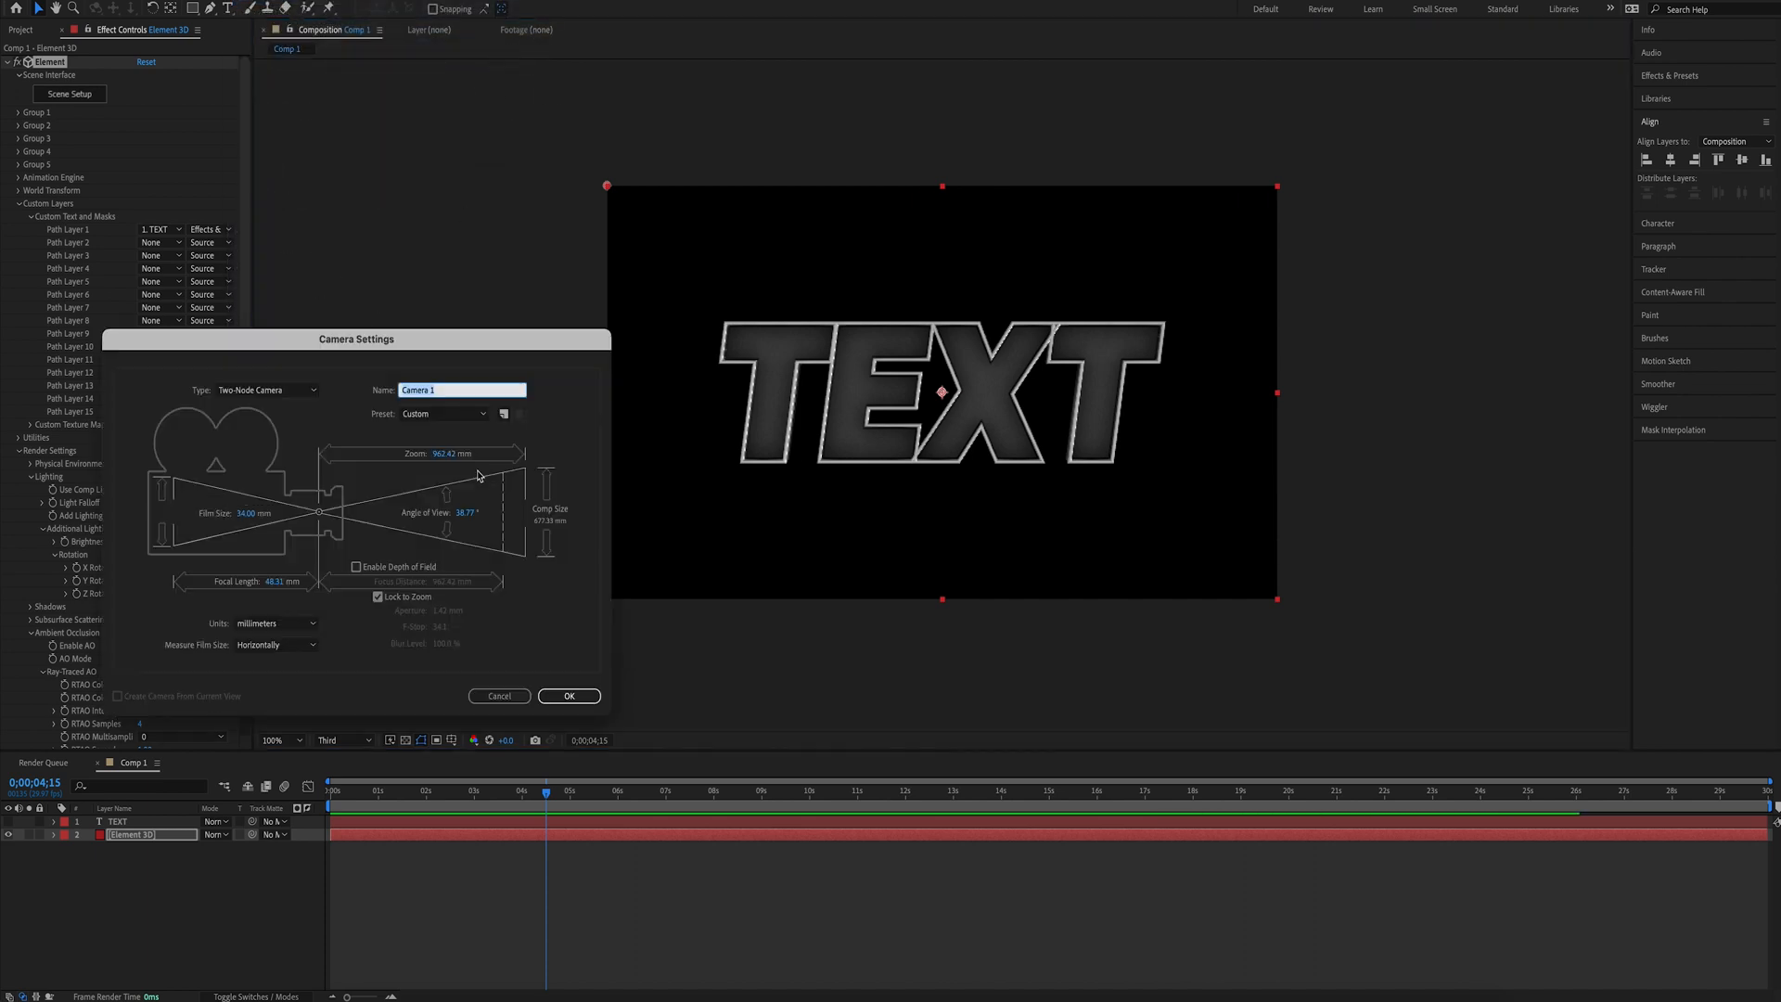
click(571, 695)
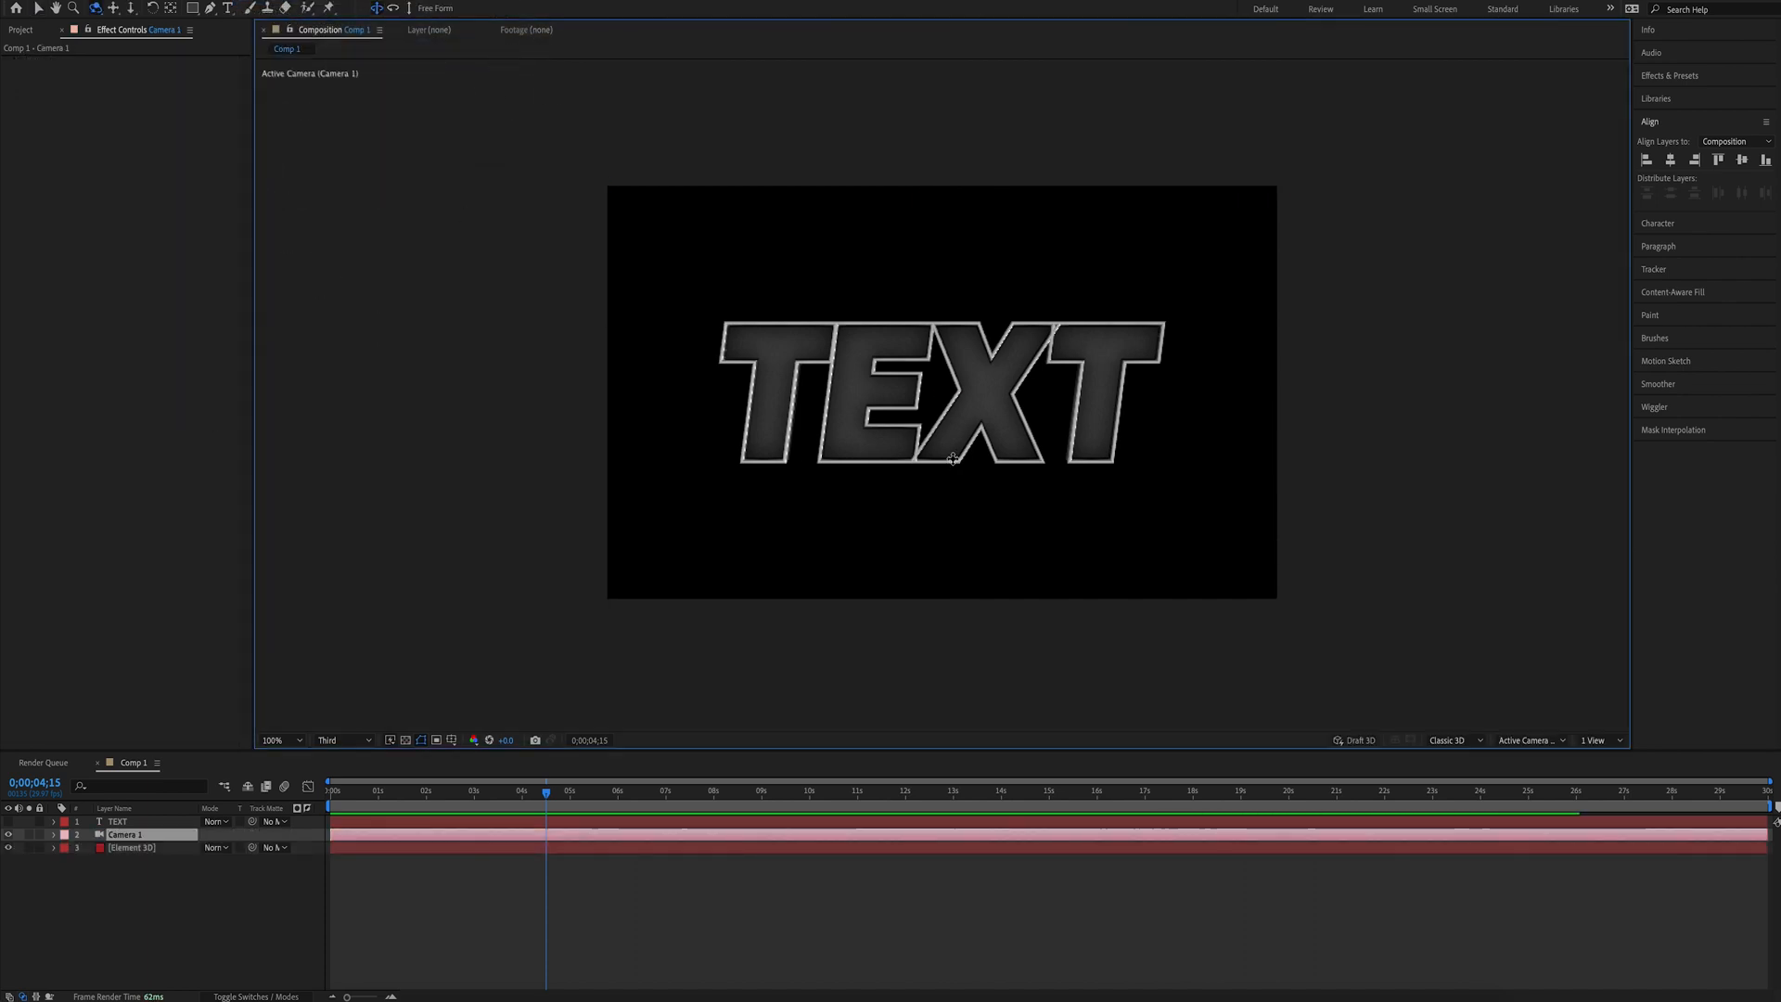
drag(952, 458, 958, 383)
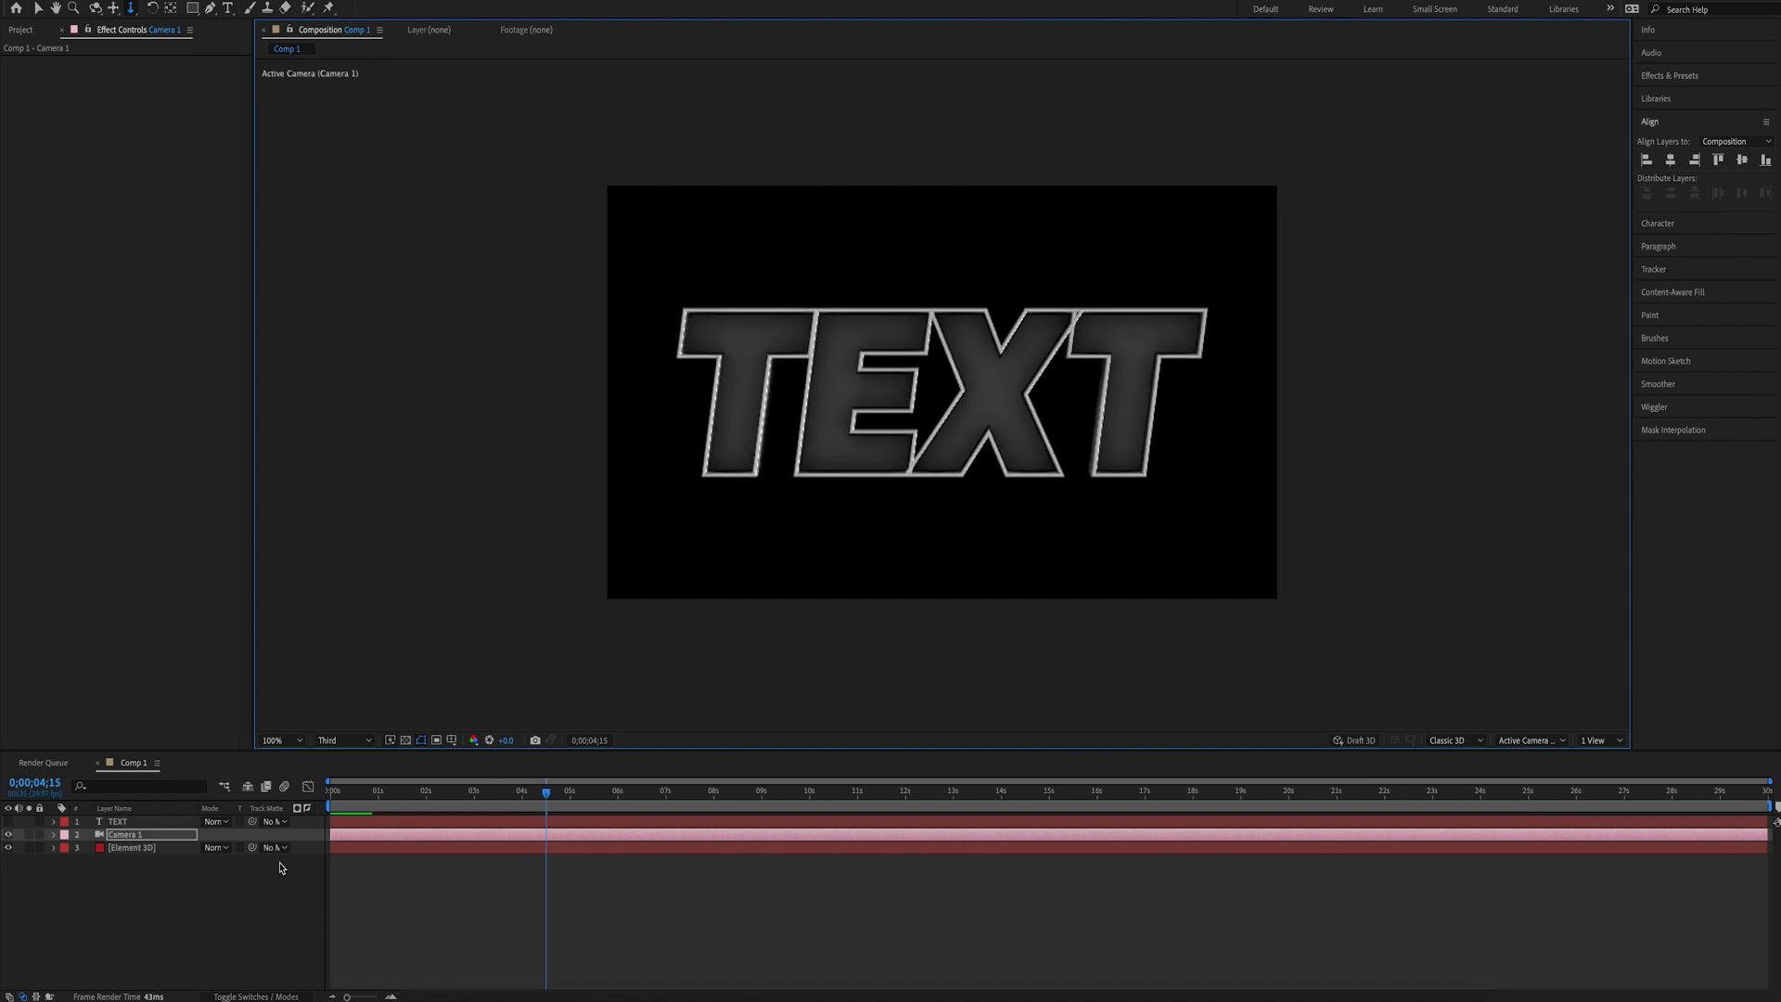
Set the tracking of the TEXT layer to 47 to widen the letter spacing.
click(135, 822)
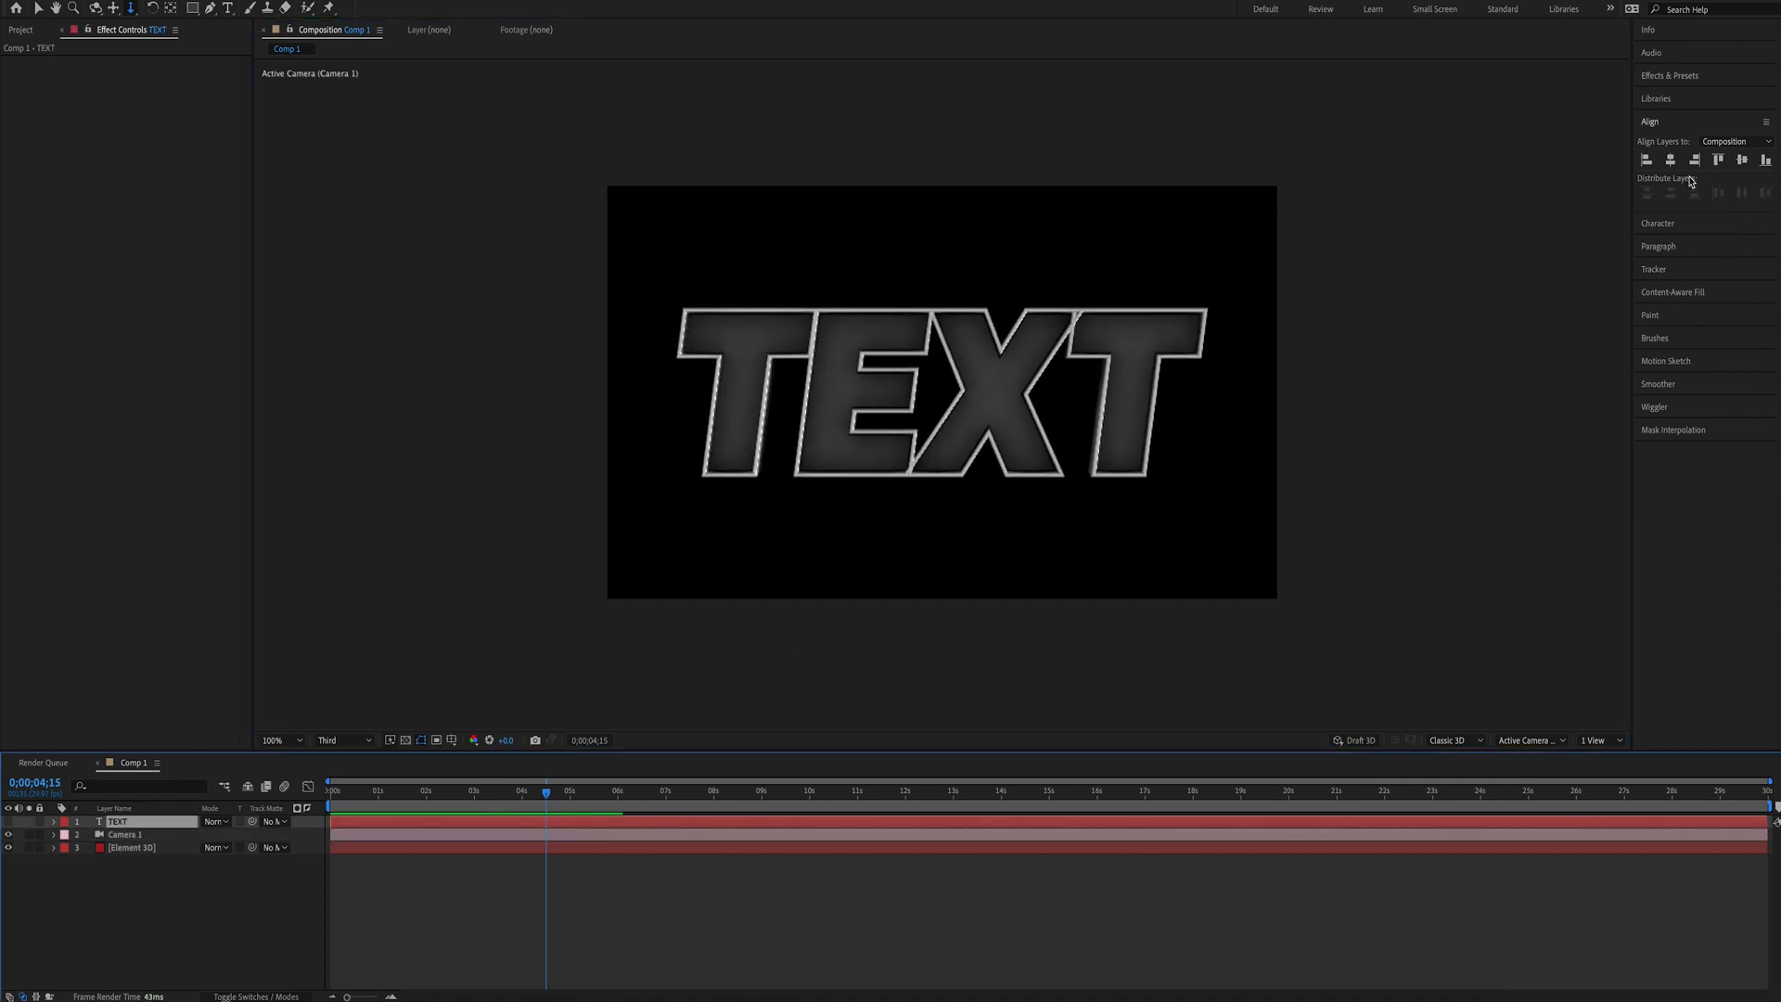
click(1664, 224)
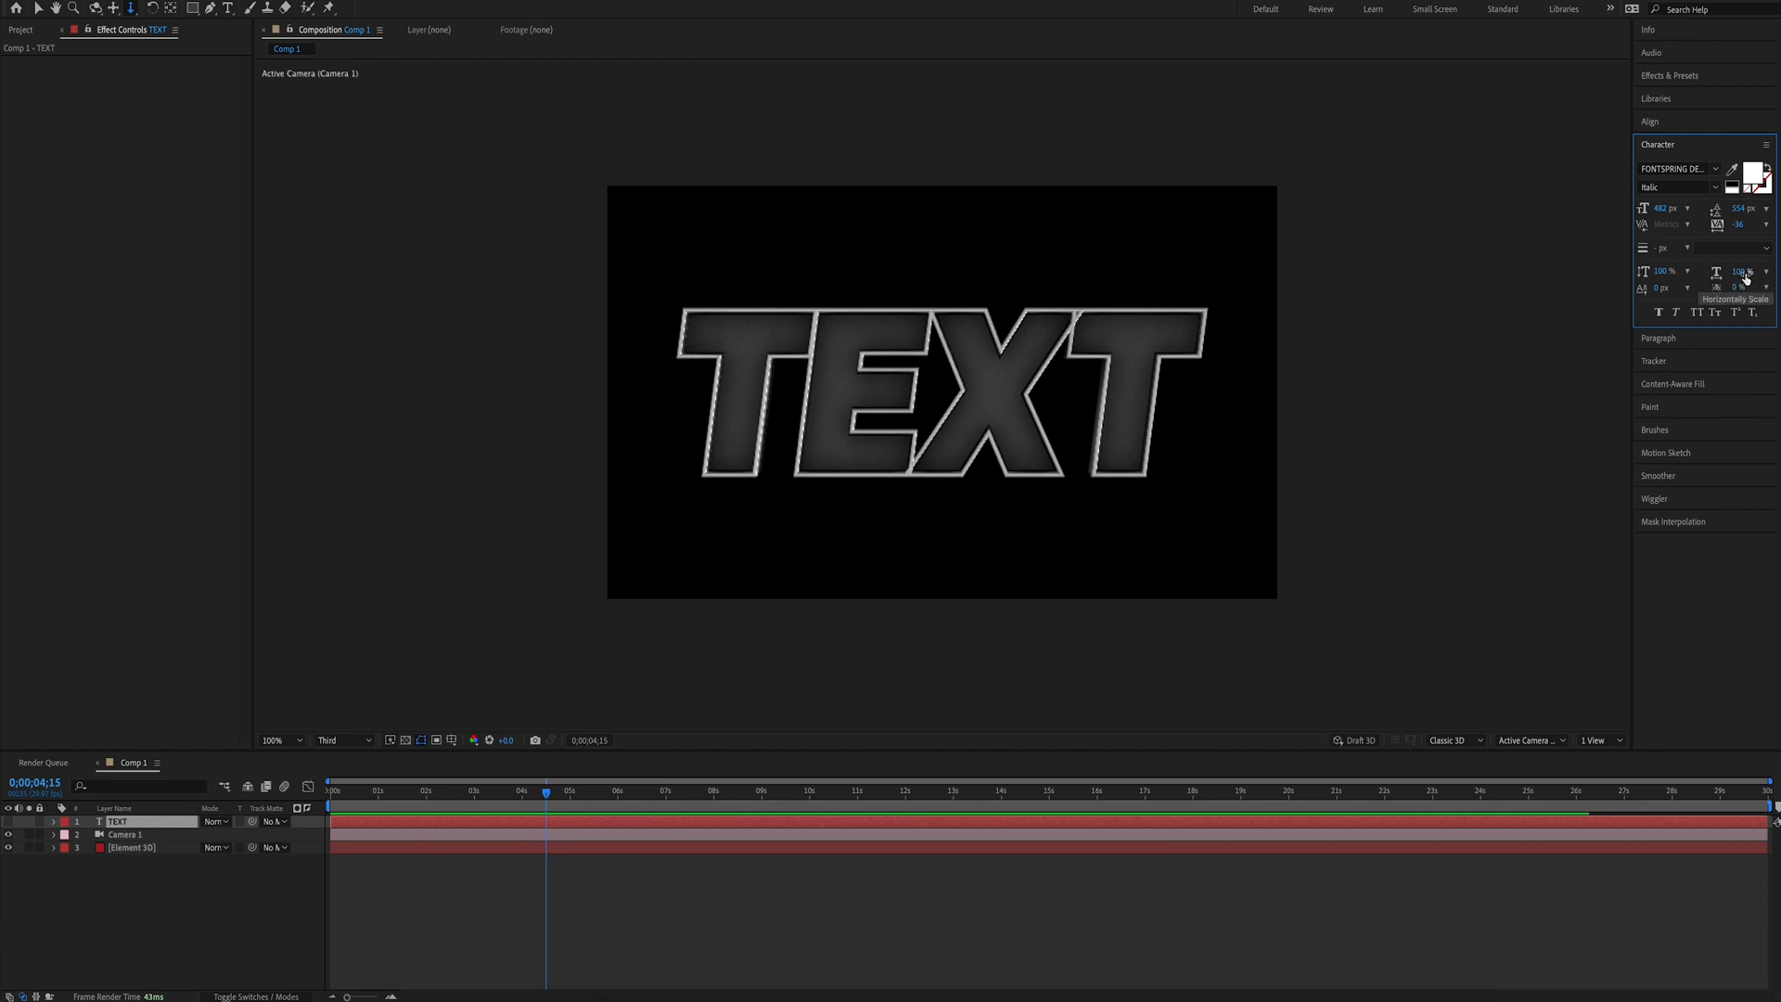
mouse_move(1738, 225)
mouse_down()
mouse_move(1777, 225)
mouse_move(1744, 236)
mouse_up()
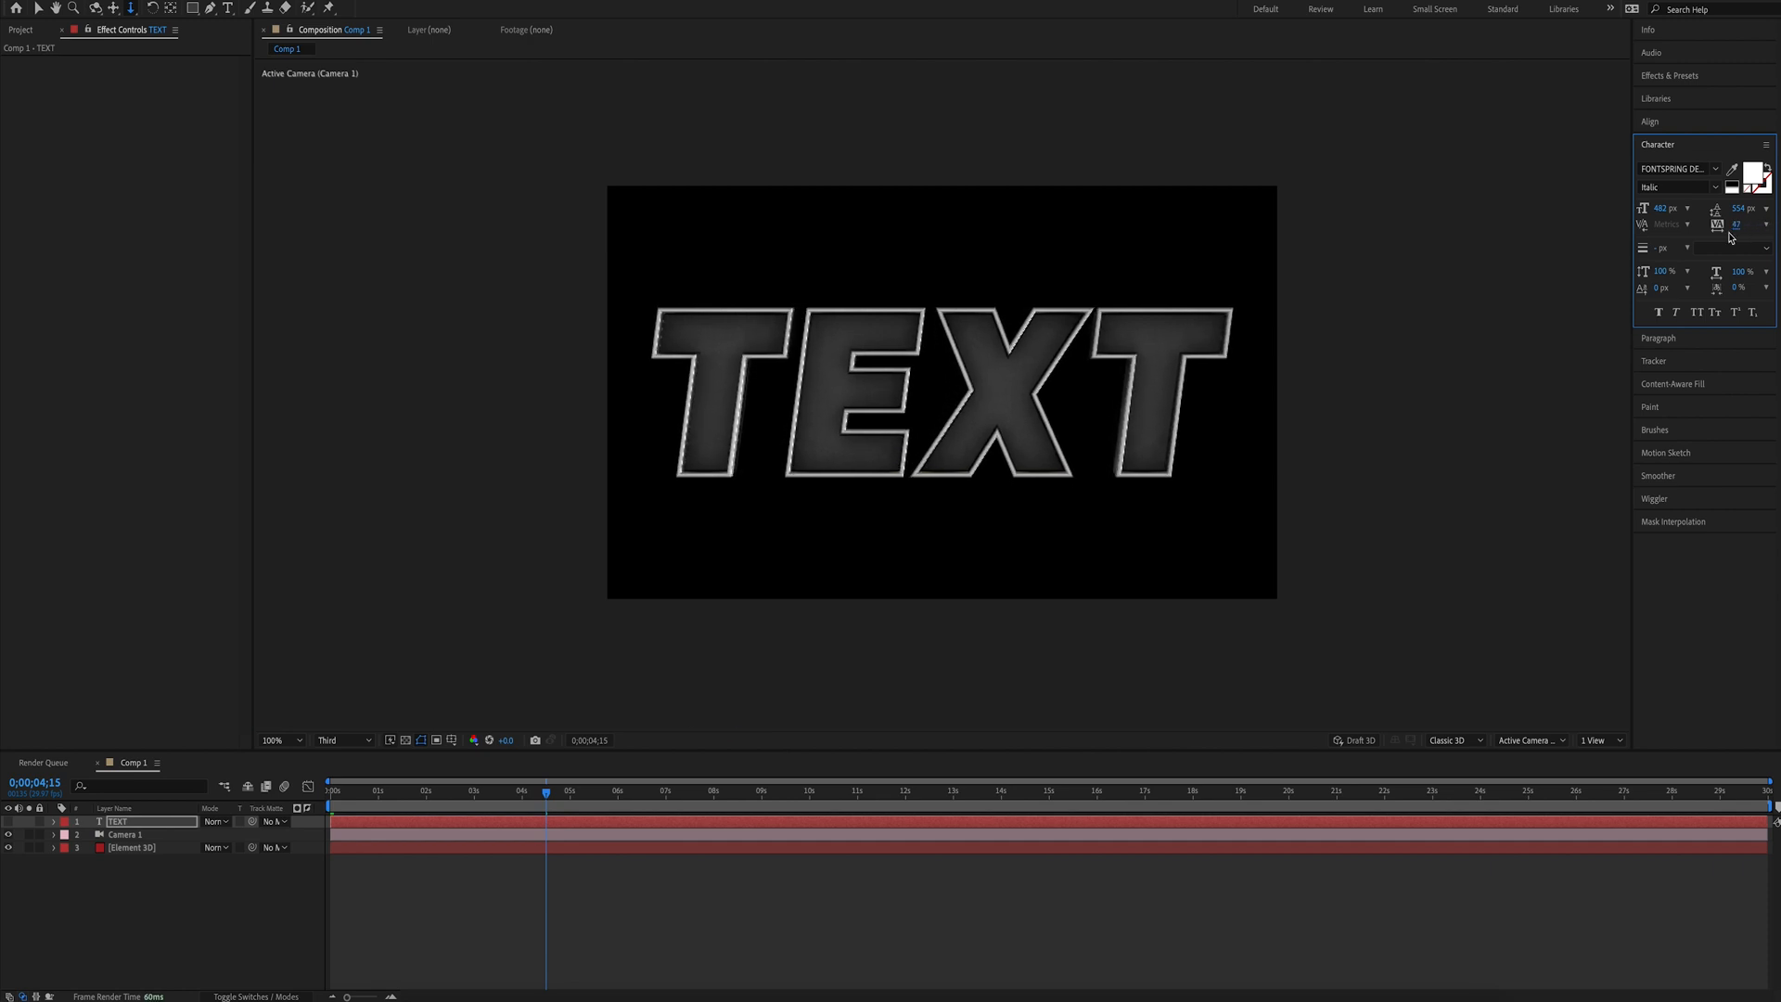